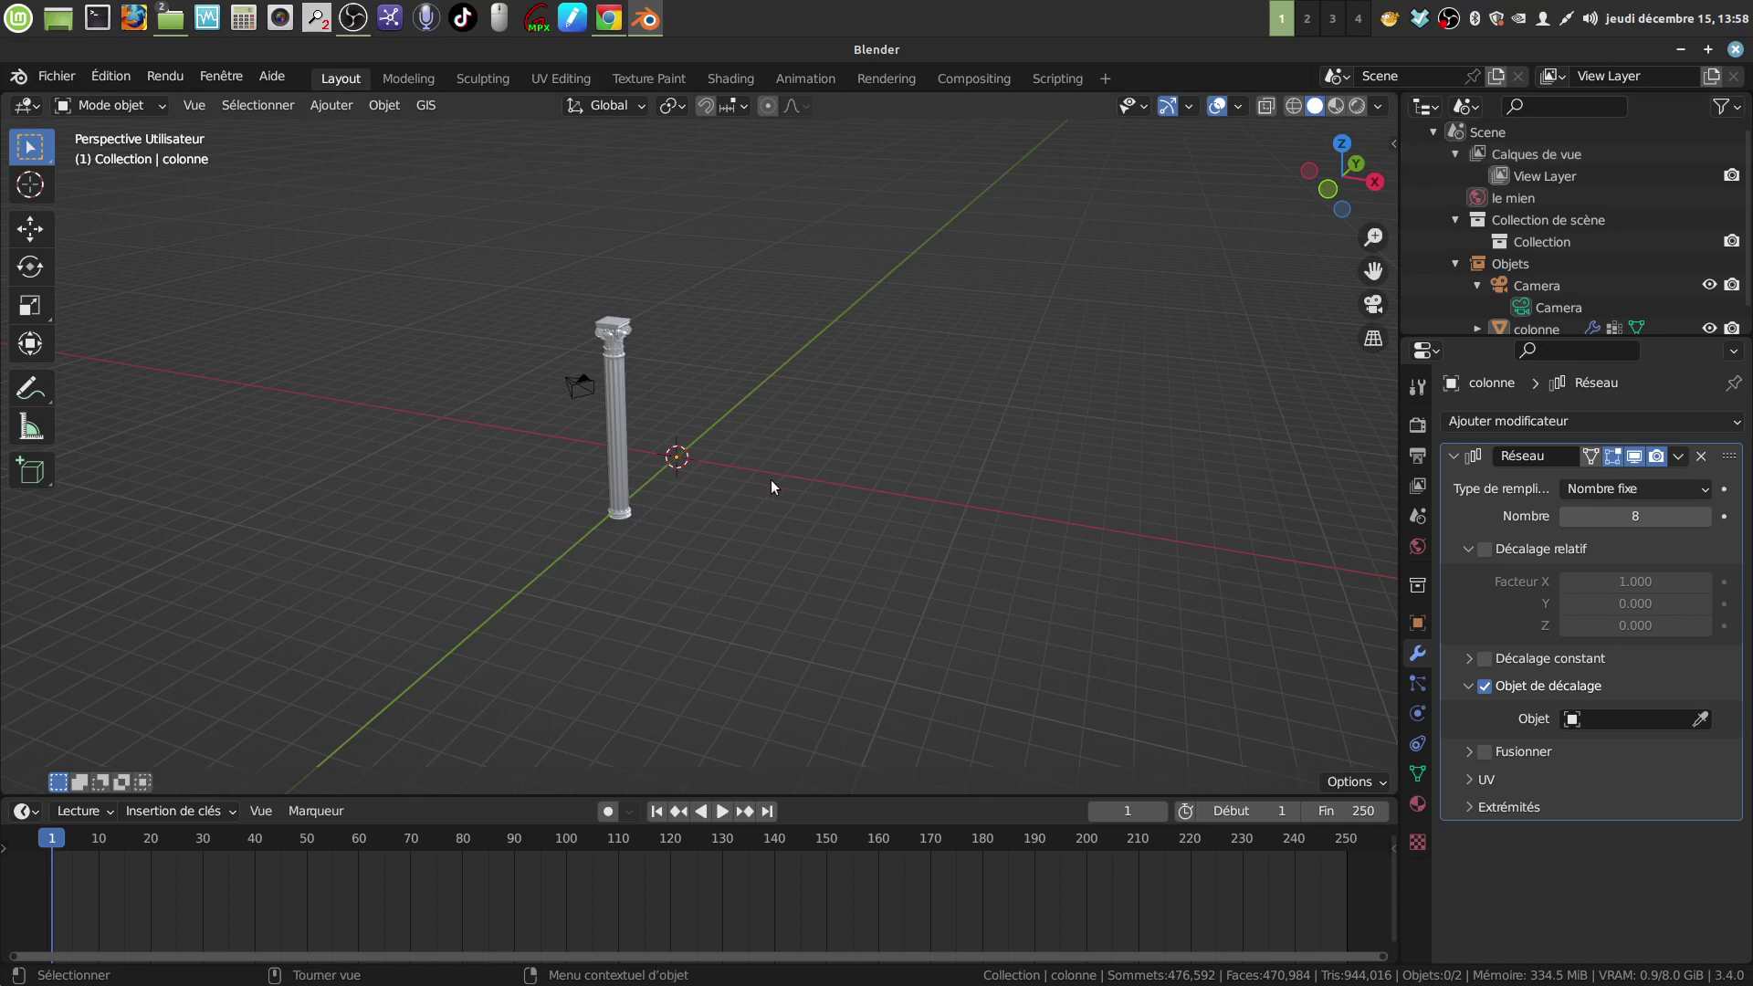
Delete the Réseau (Array) modifier from the colonne column
scroll(770, 474, "up", 3)
mouse_move(760, 446)
middle_mouse_down()
mouse_move(777, 432)
mouse_move(752, 465)
mouse_move(749, 440)
mouse_move(769, 468)
mouse_move(733, 458)
middle_mouse_up()
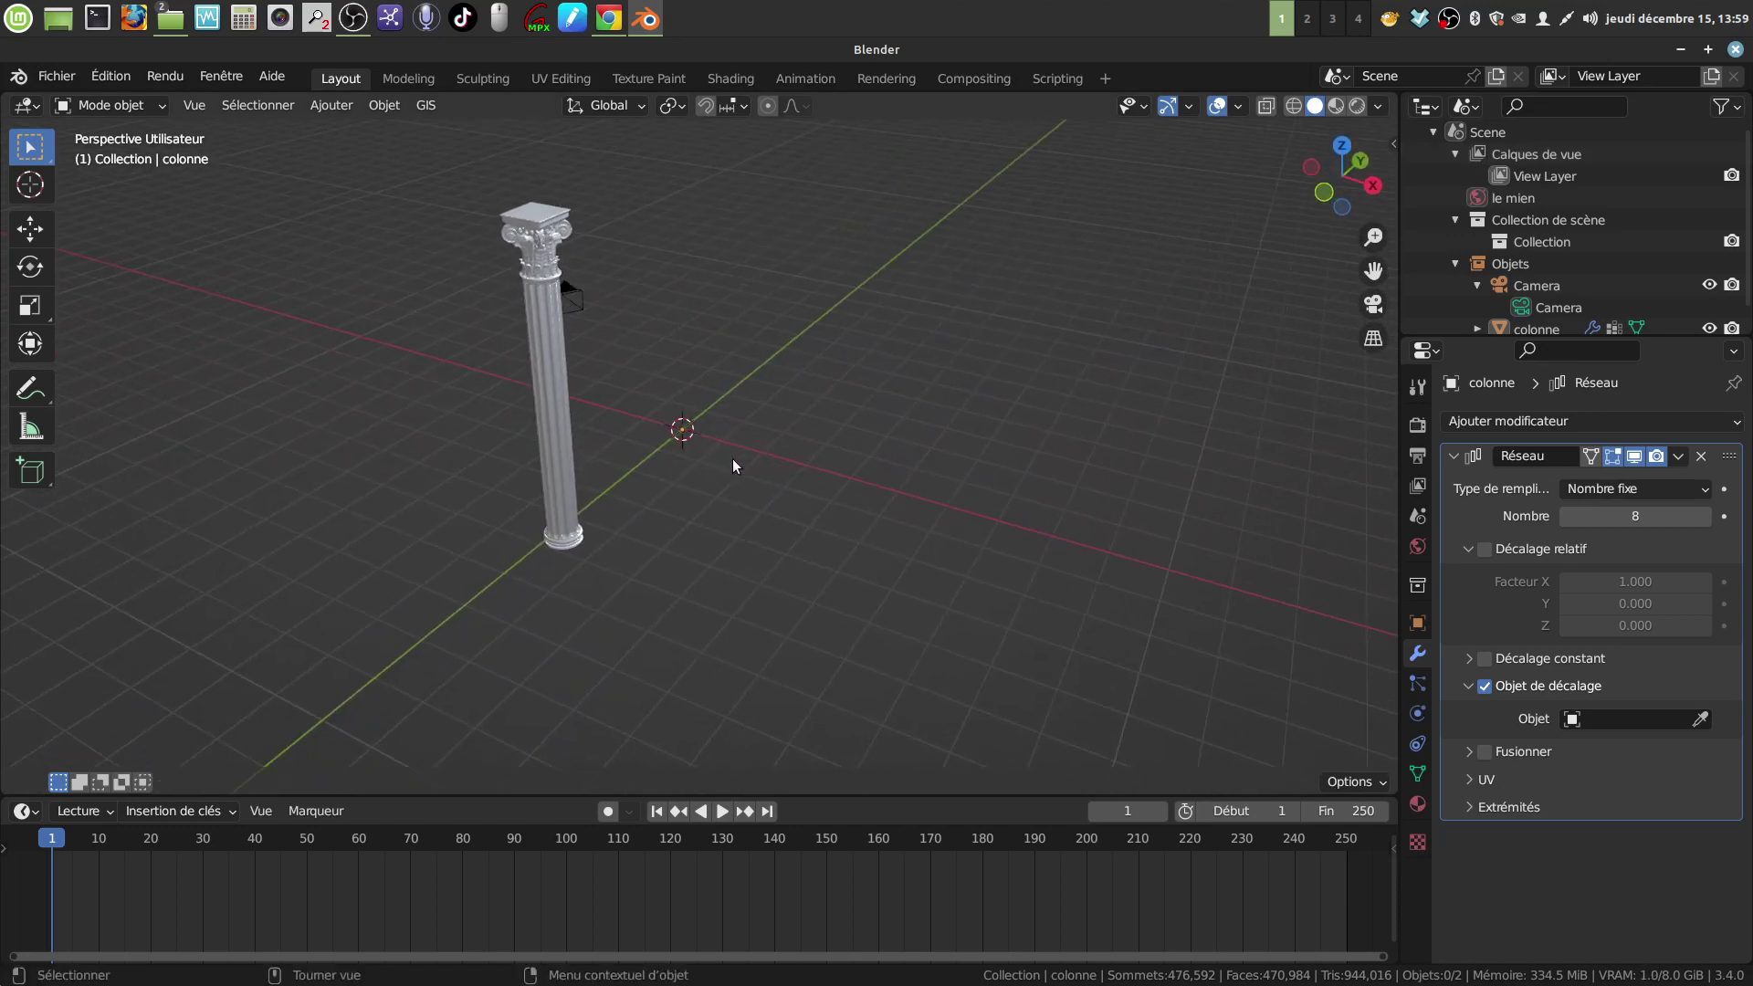
mouse_move(619, 473)
middle_mouse_down()
mouse_move(837, 468)
mouse_move(617, 541)
mouse_move(561, 447)
mouse_move(584, 431)
middle_mouse_up()
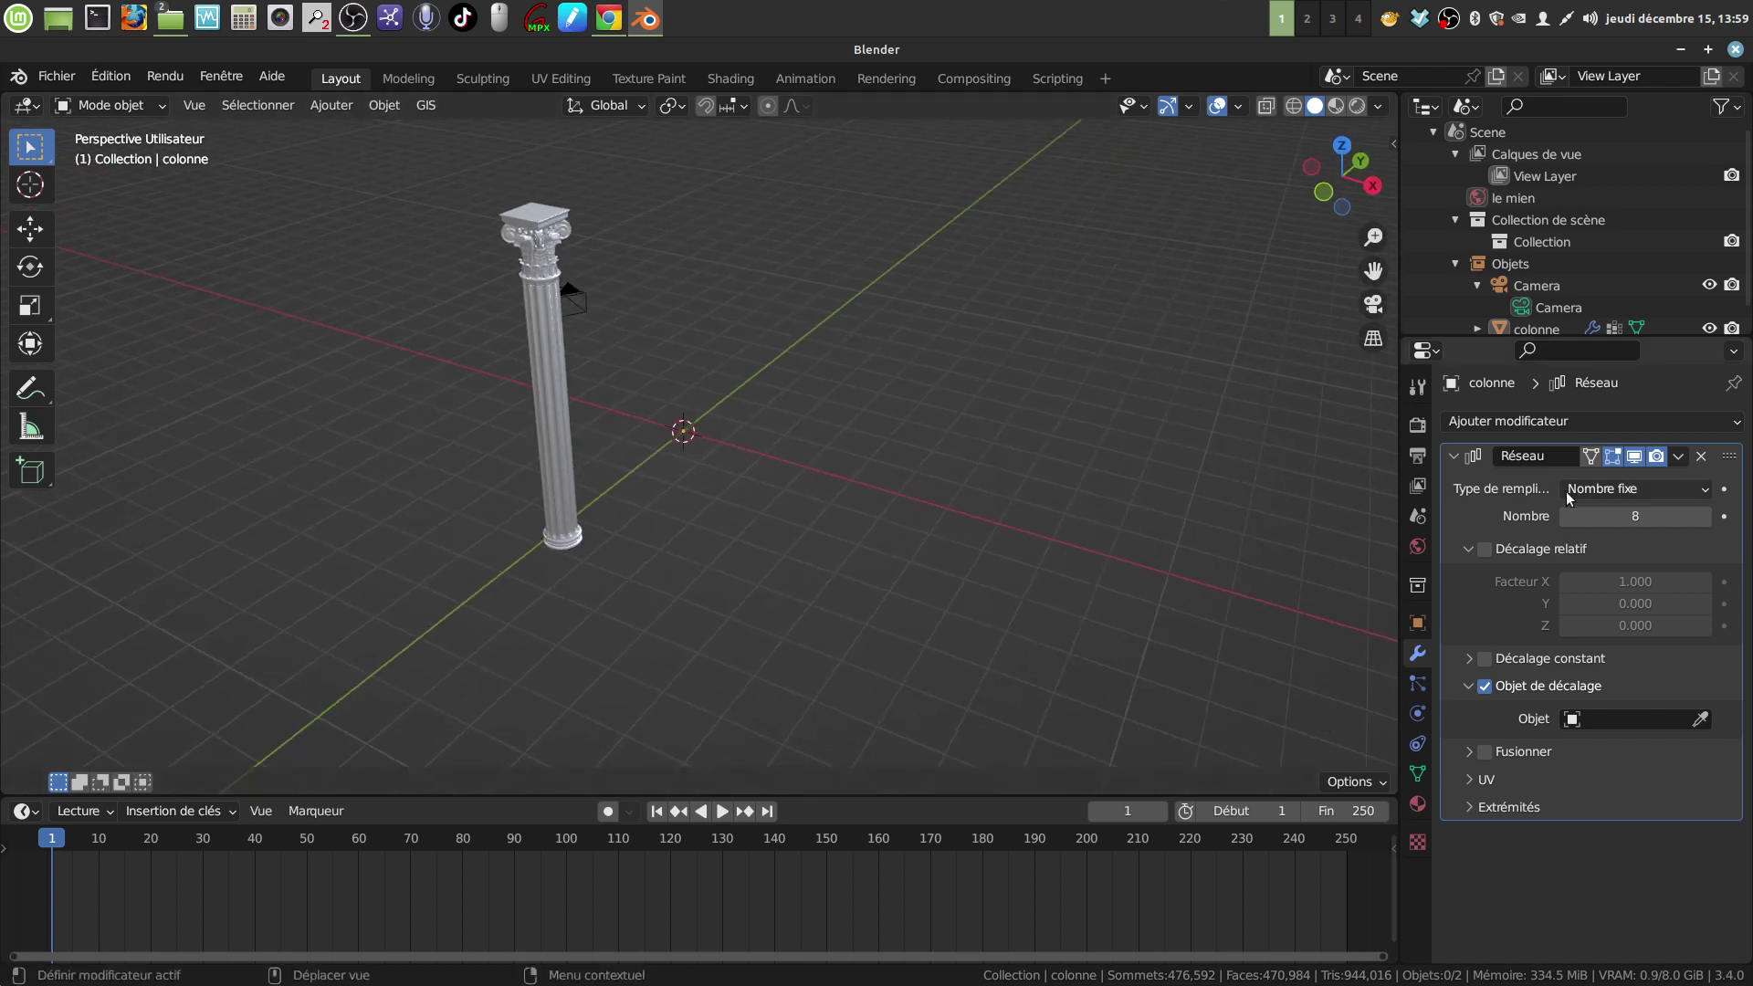
left_click(1703, 456)
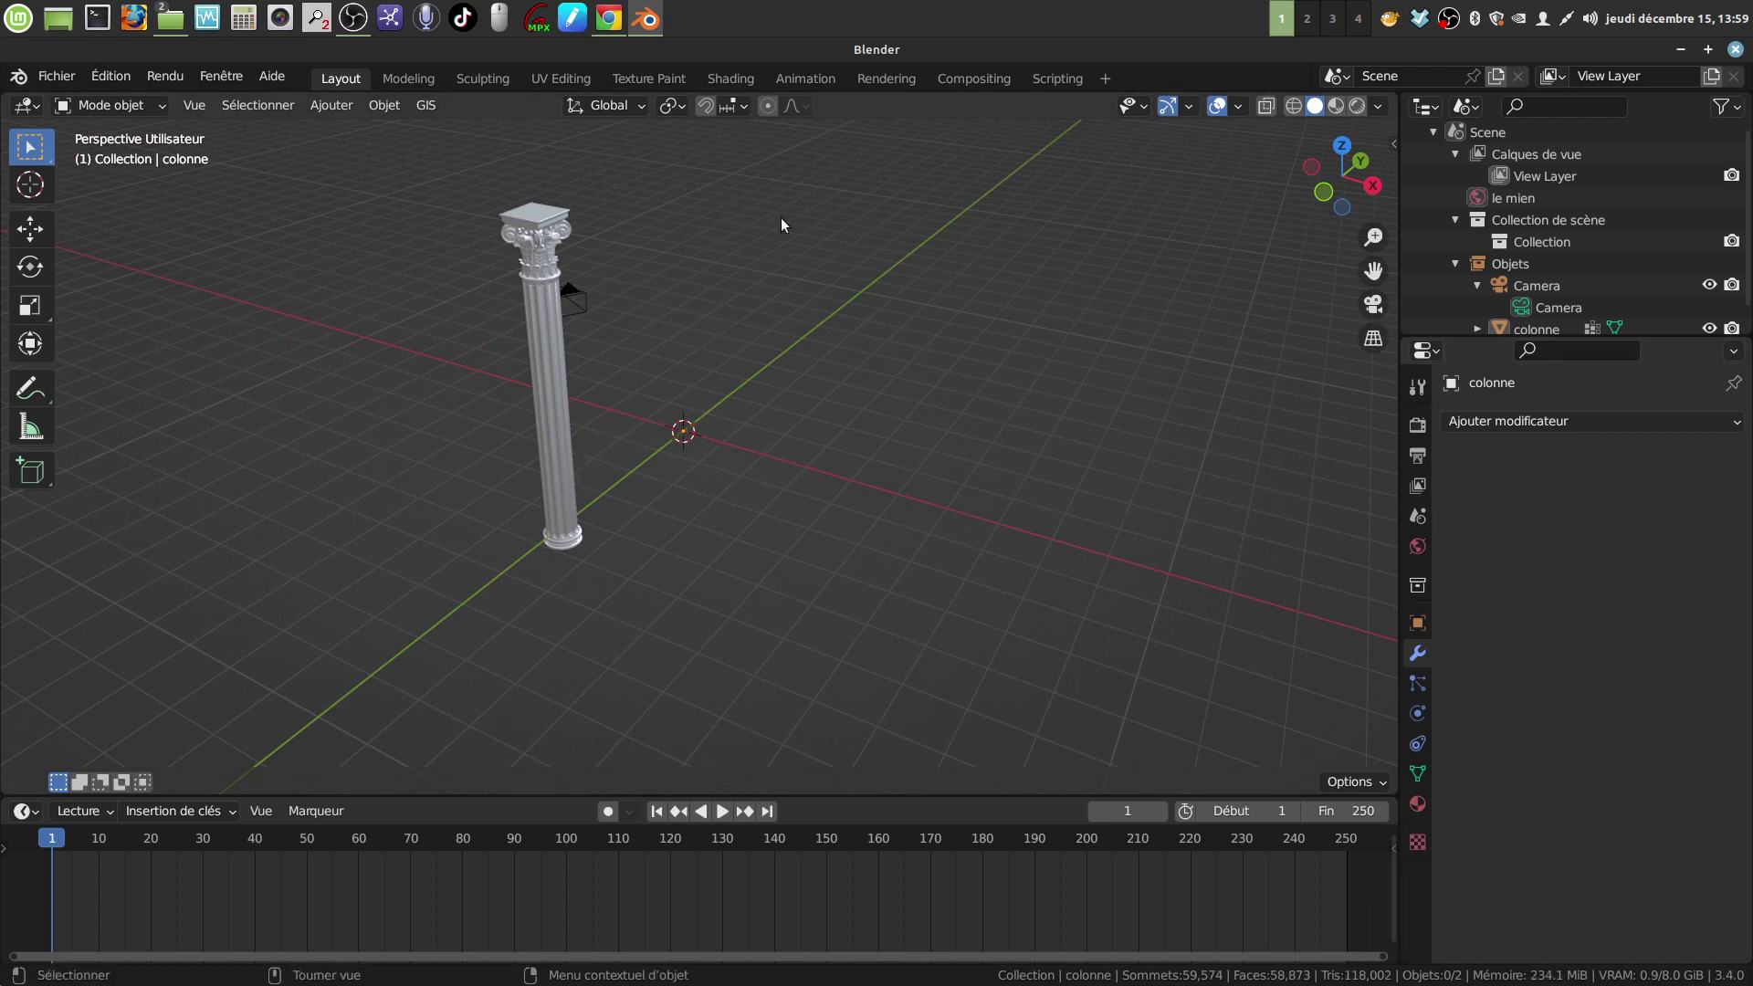
mouse_move(588, 444)
middle_mouse_down()
mouse_move(649, 442)
mouse_move(673, 420)
middle_mouse_up()
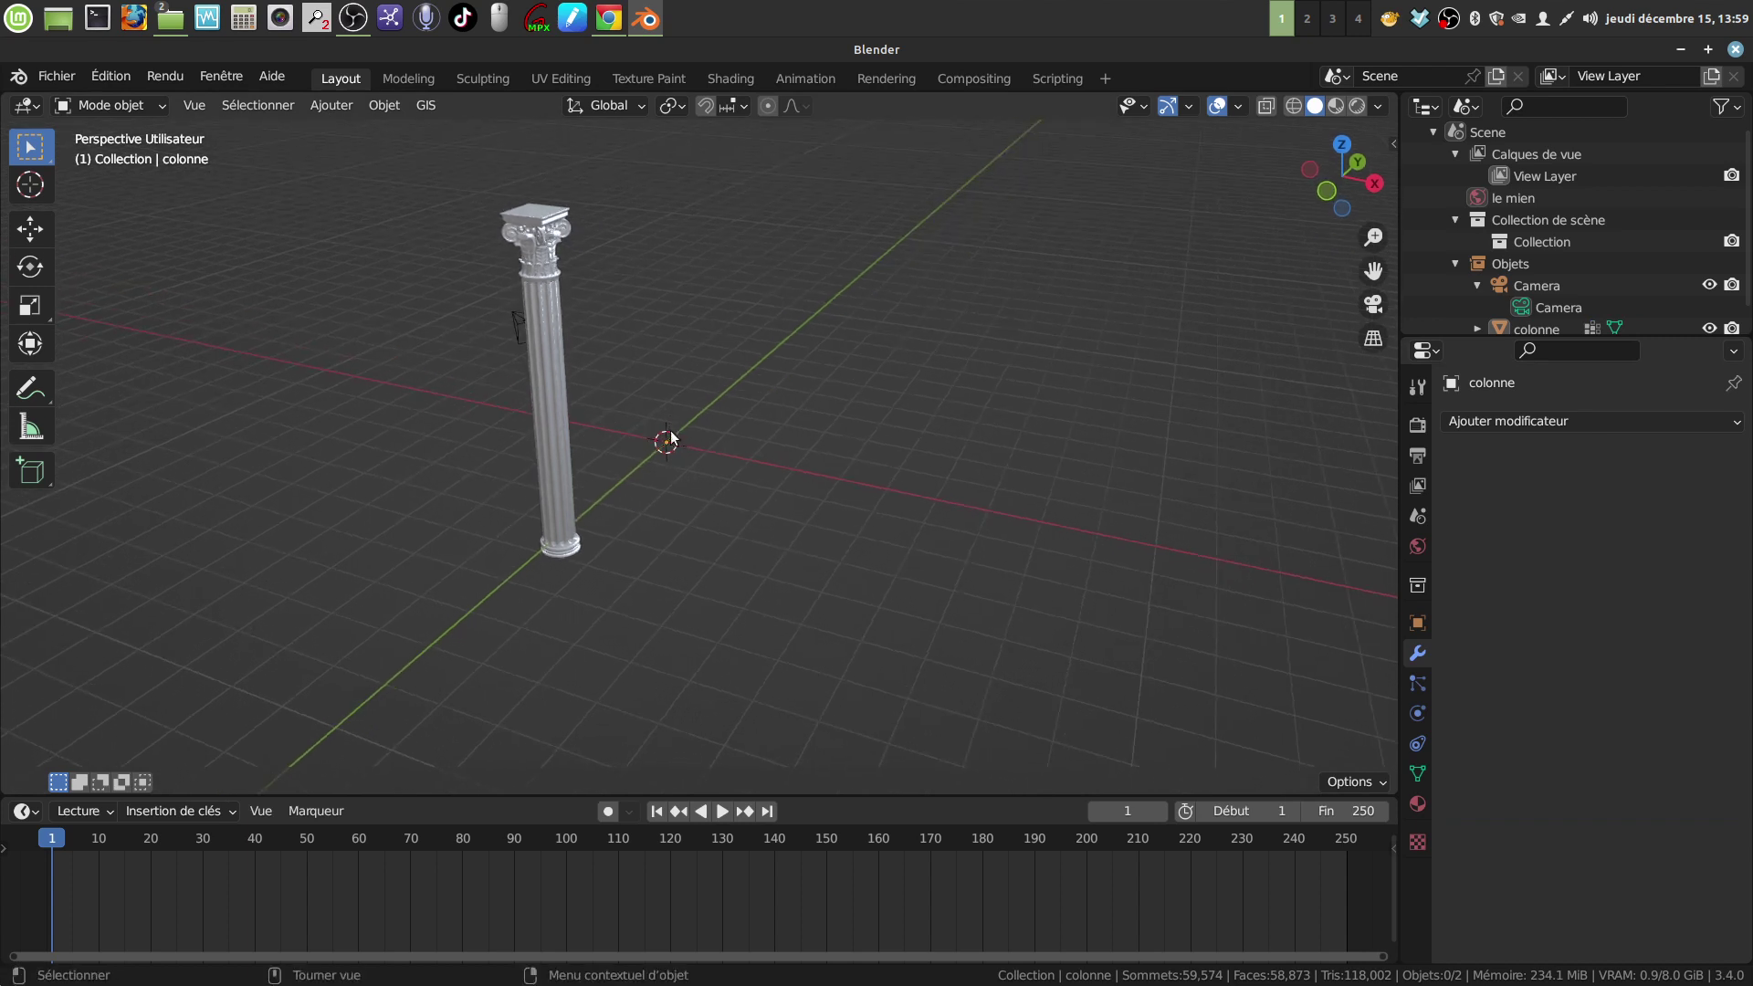
mouse_move(698, 514)
middle_mouse_down()
mouse_move(751, 479)
mouse_move(844, 487)
mouse_move(600, 546)
middle_mouse_up()
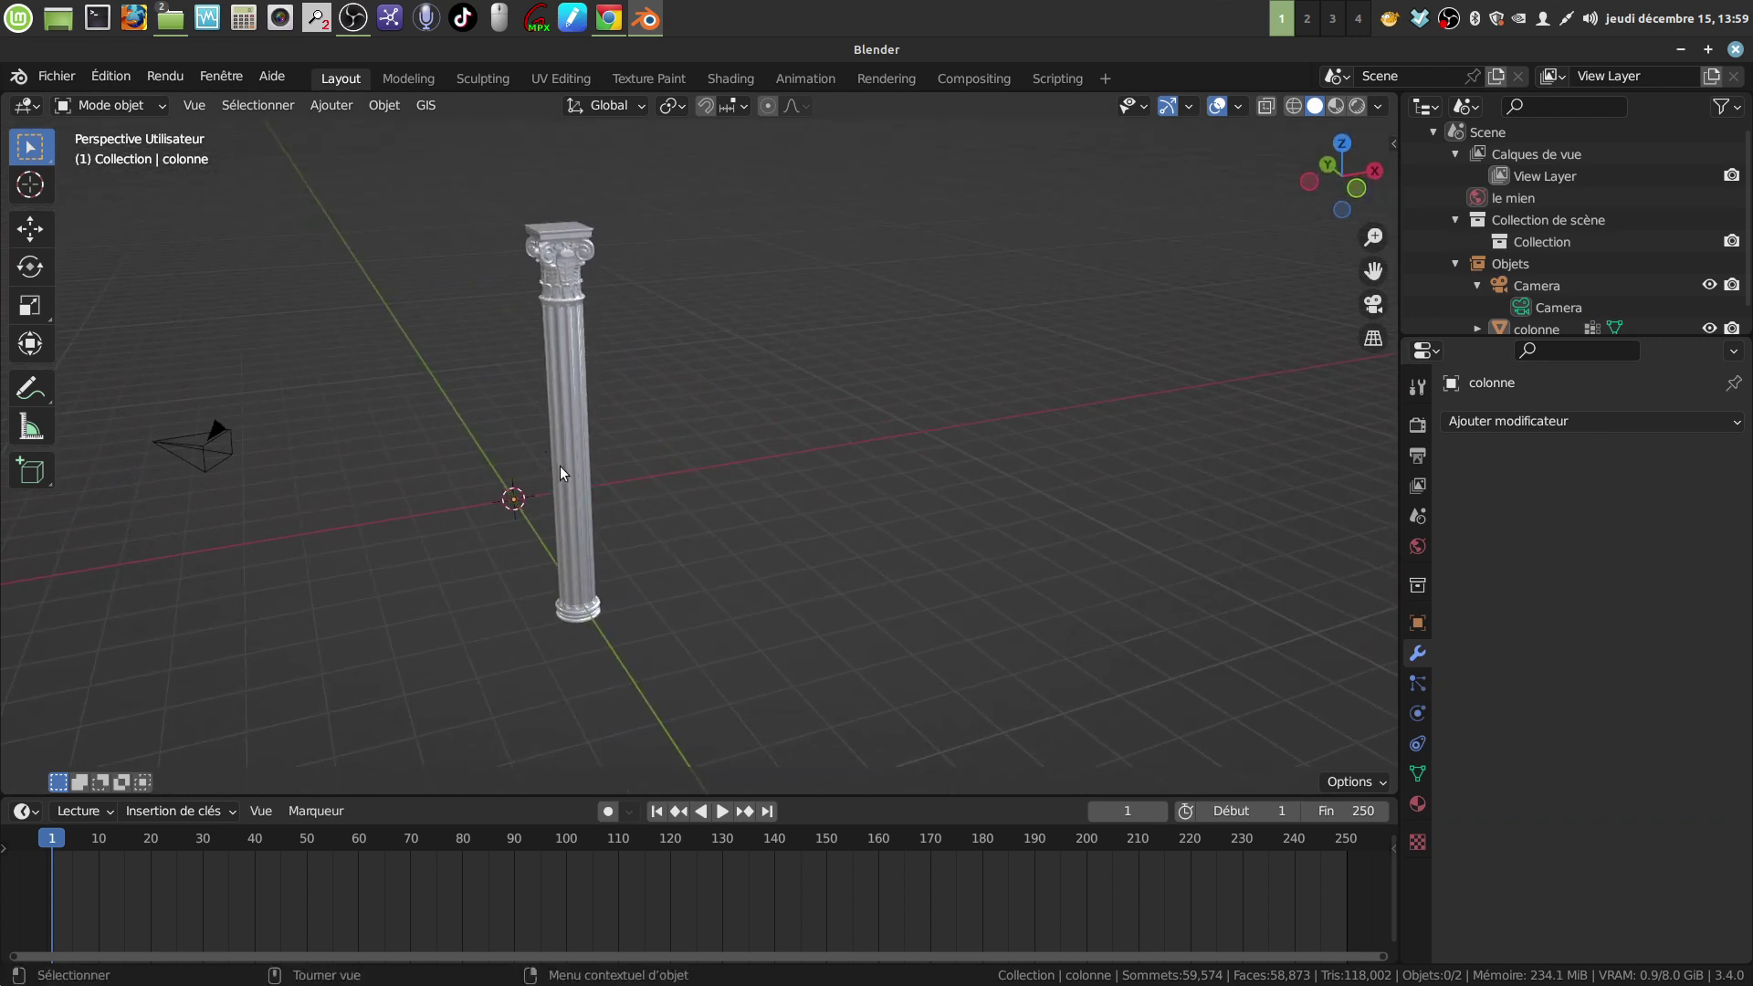
mouse_move(548, 492)
middle_mouse_down()
mouse_move(652, 415)
mouse_move(630, 452)
mouse_move(667, 454)
mouse_move(679, 513)
mouse_move(677, 480)
mouse_move(904, 425)
mouse_move(789, 519)
middle_mouse_up()
left_click(675, 481)
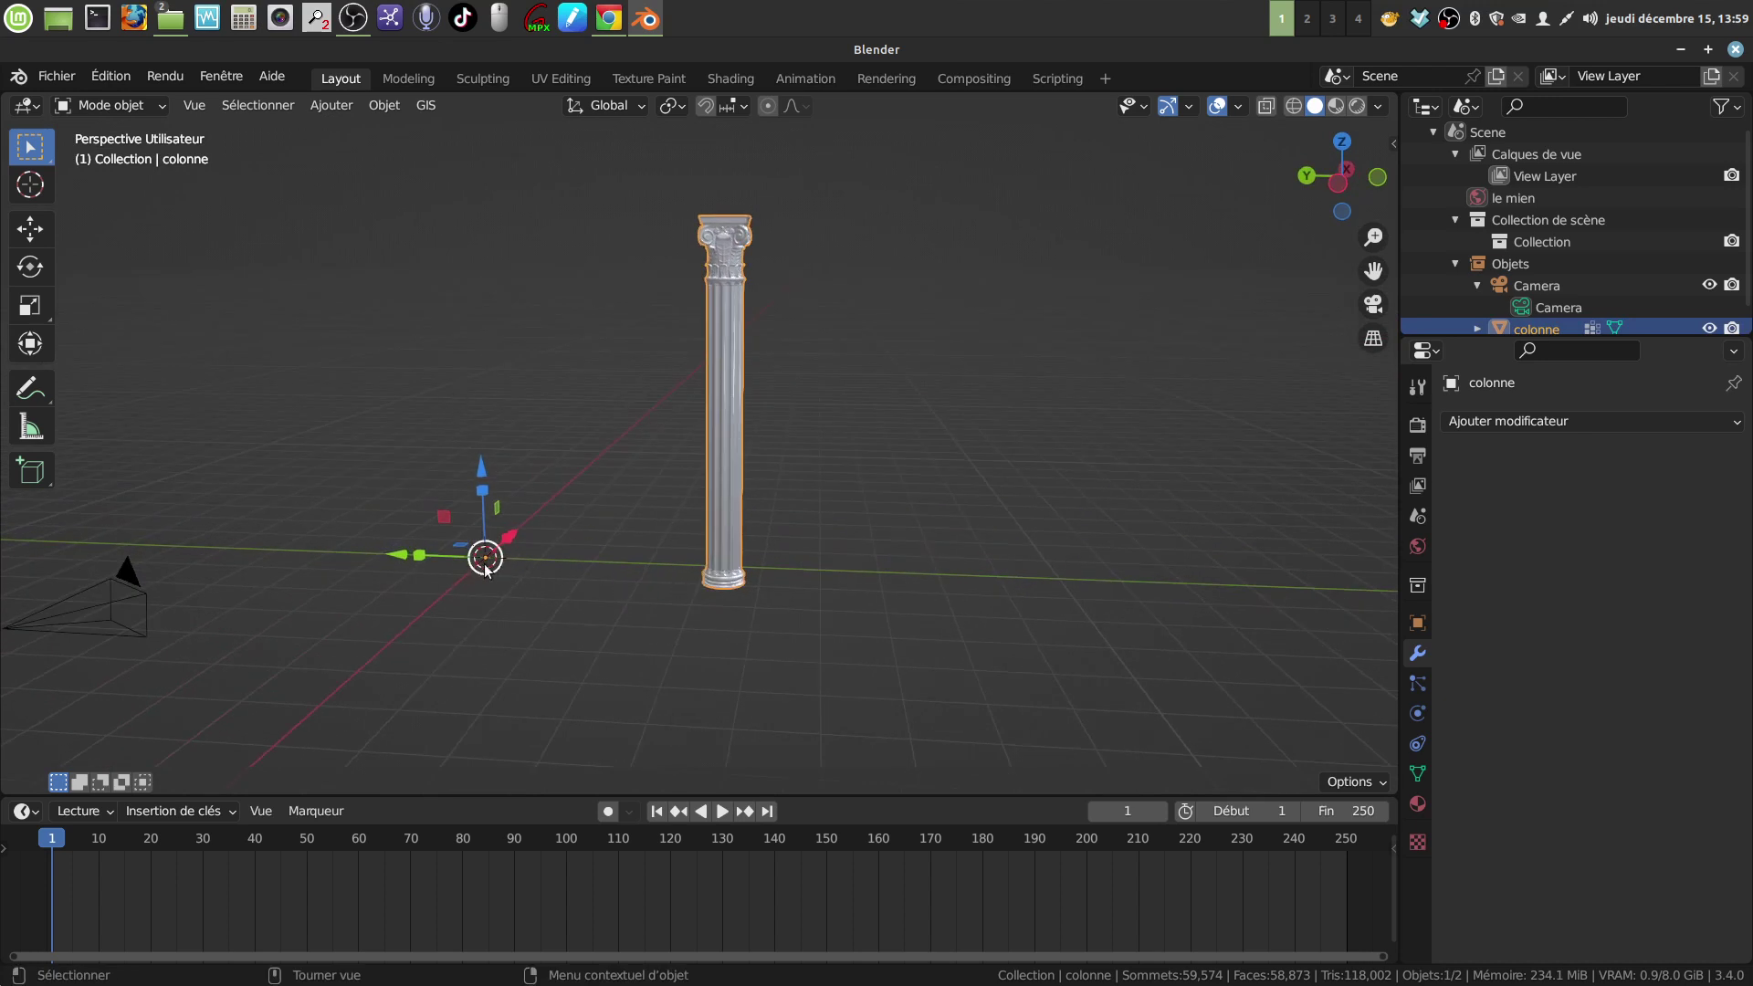
mouse_move(581, 547)
middle_mouse_down()
mouse_move(586, 613)
mouse_move(729, 588)
middle_mouse_up()
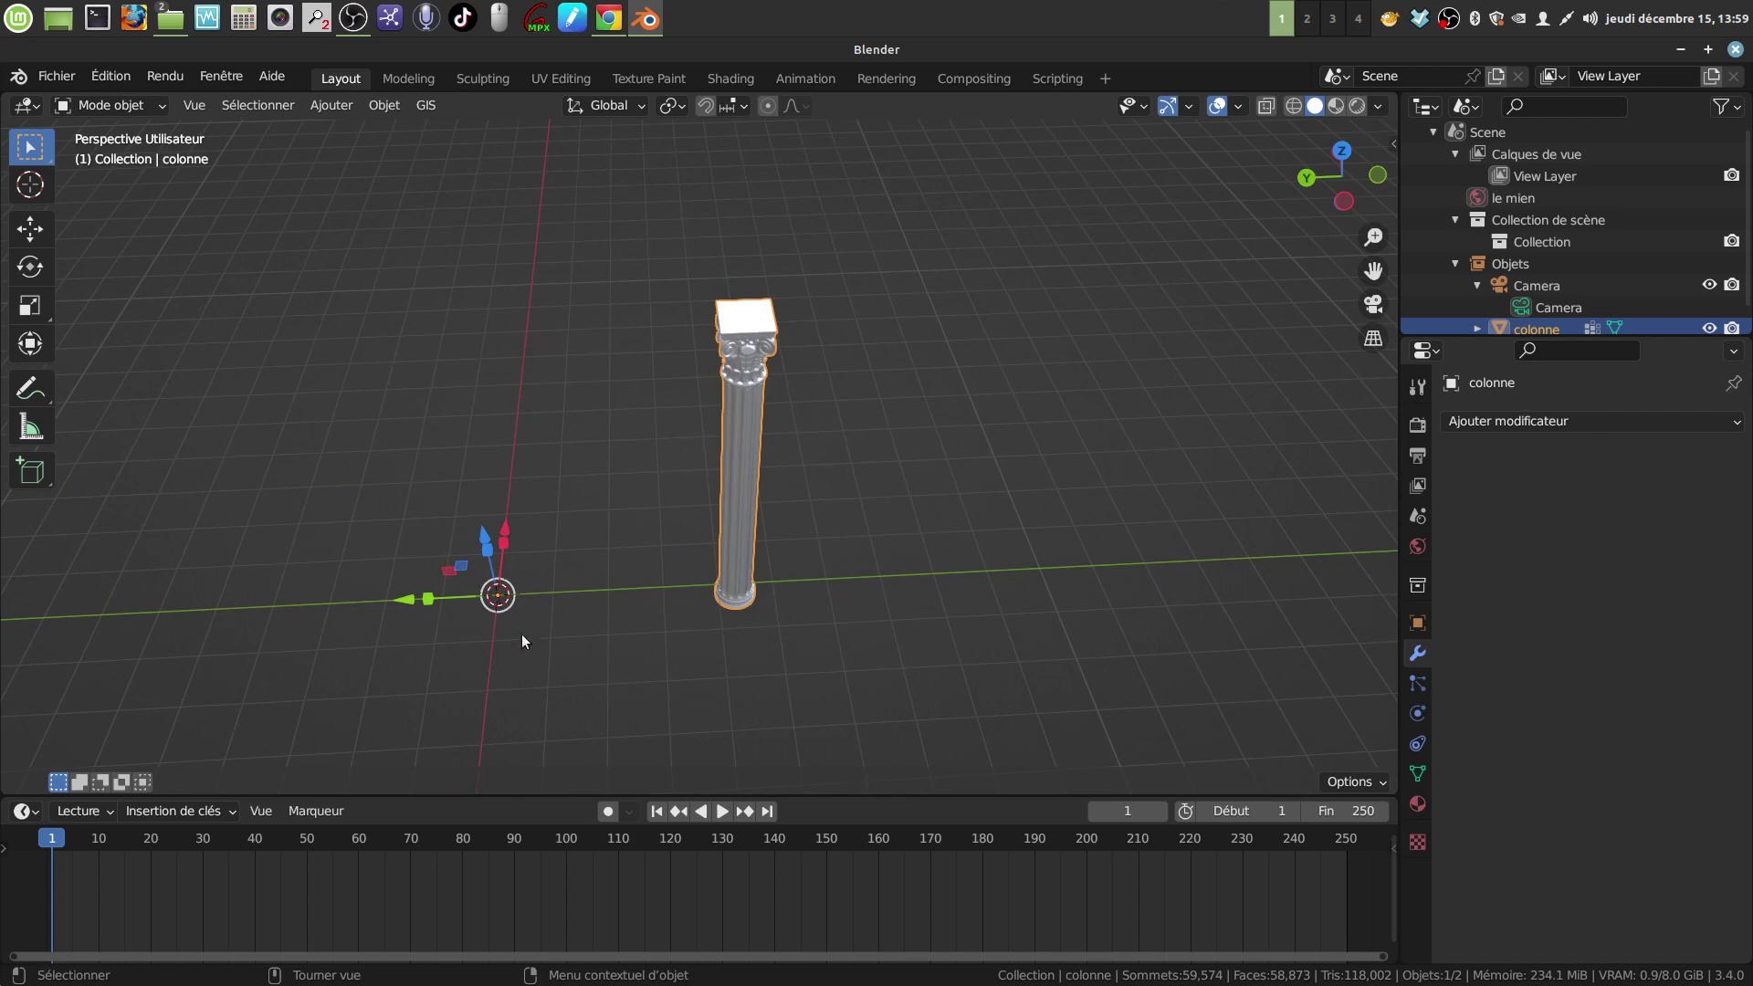
middle_click_drag(653, 619, 462, 552)
mouse_move(576, 646)
middle_mouse_down("shift")
mouse_move(560, 535)
mouse_move(712, 658)
mouse_move(701, 545)
mouse_move(676, 545)
mouse_move(697, 560)
middle_mouse_up("shift")
scroll(708, 618, "up", 2)
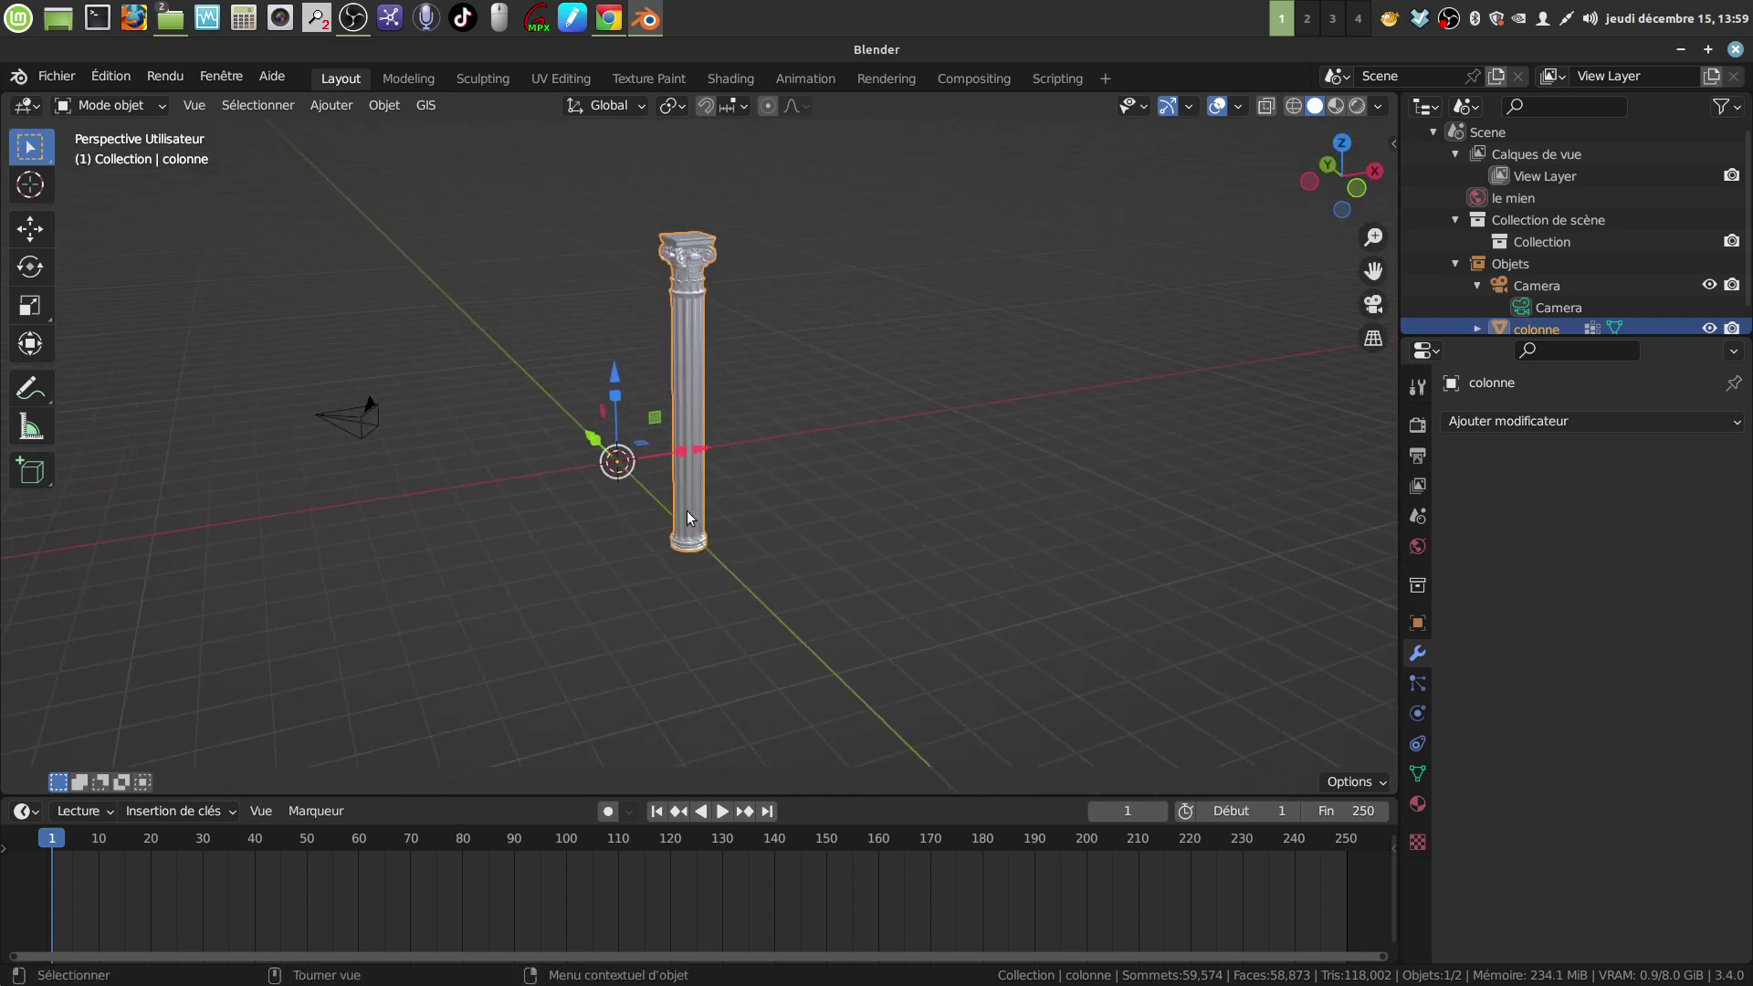
mouse_move(685, 493)
middle_mouse_down()
mouse_move(727, 502)
mouse_move(658, 516)
mouse_move(586, 583)
middle_mouse_up()
left_click(632, 473)
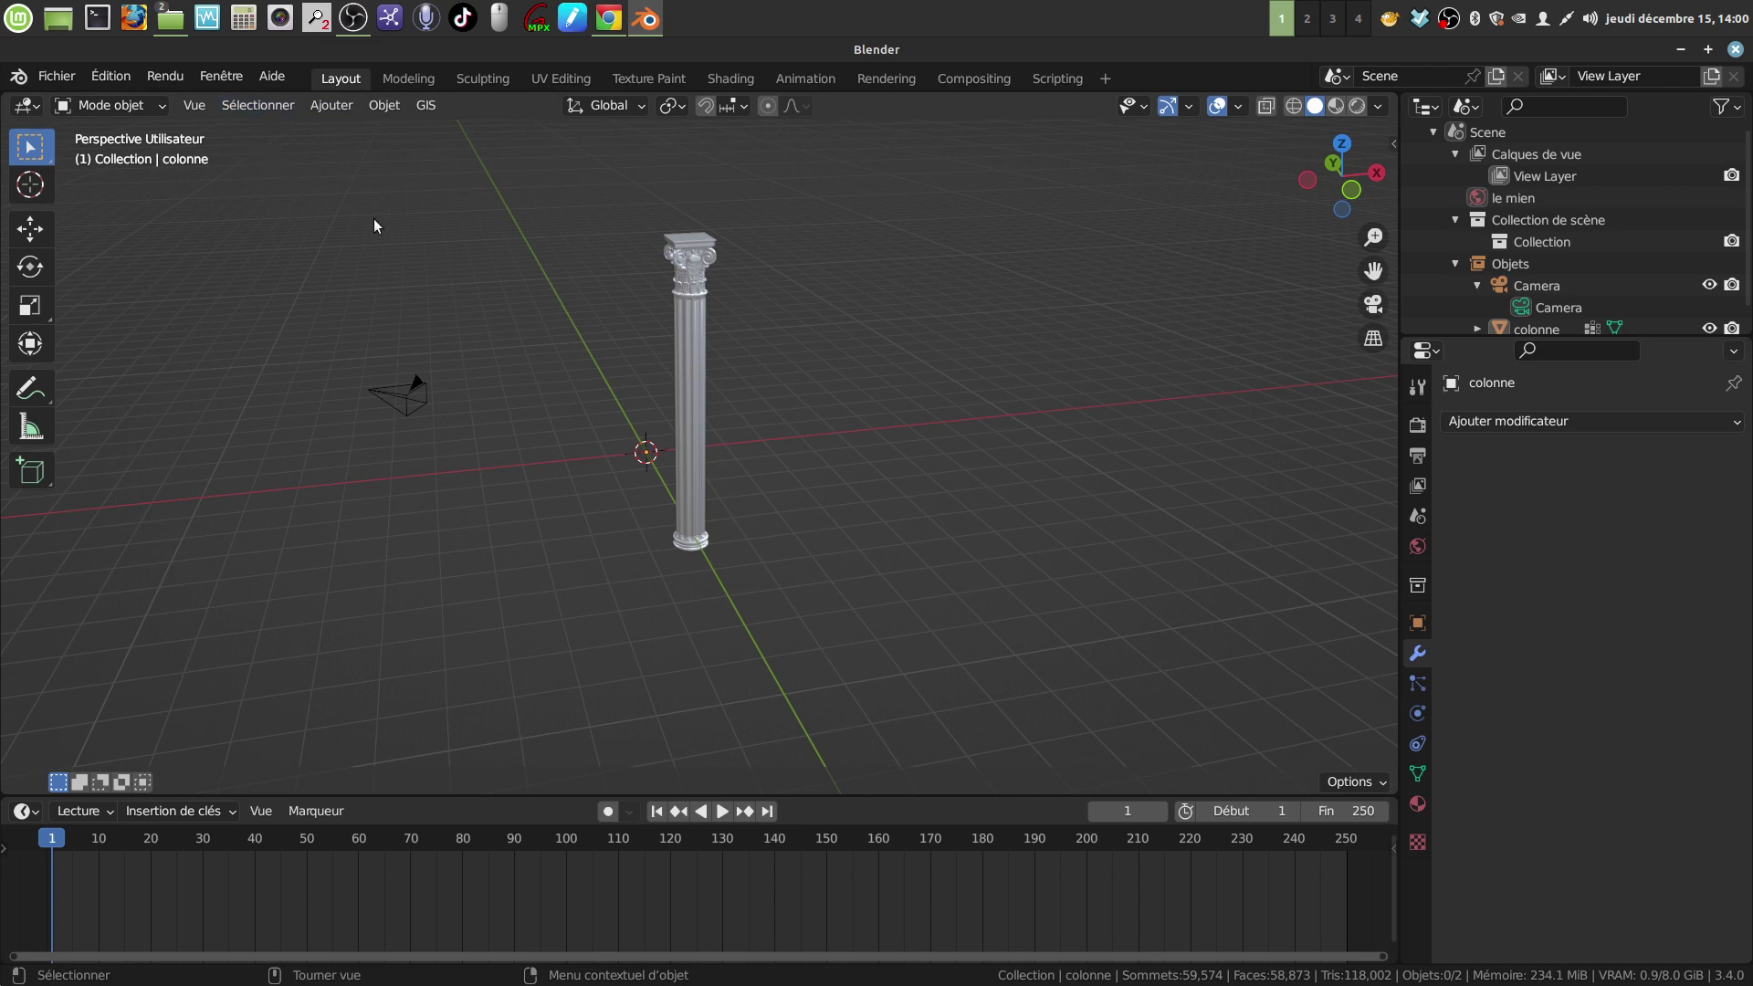
Add a Plain Axes empty at the origin
left_click(297, 105)
left_click(330, 105)
mouse_move(397, 345)
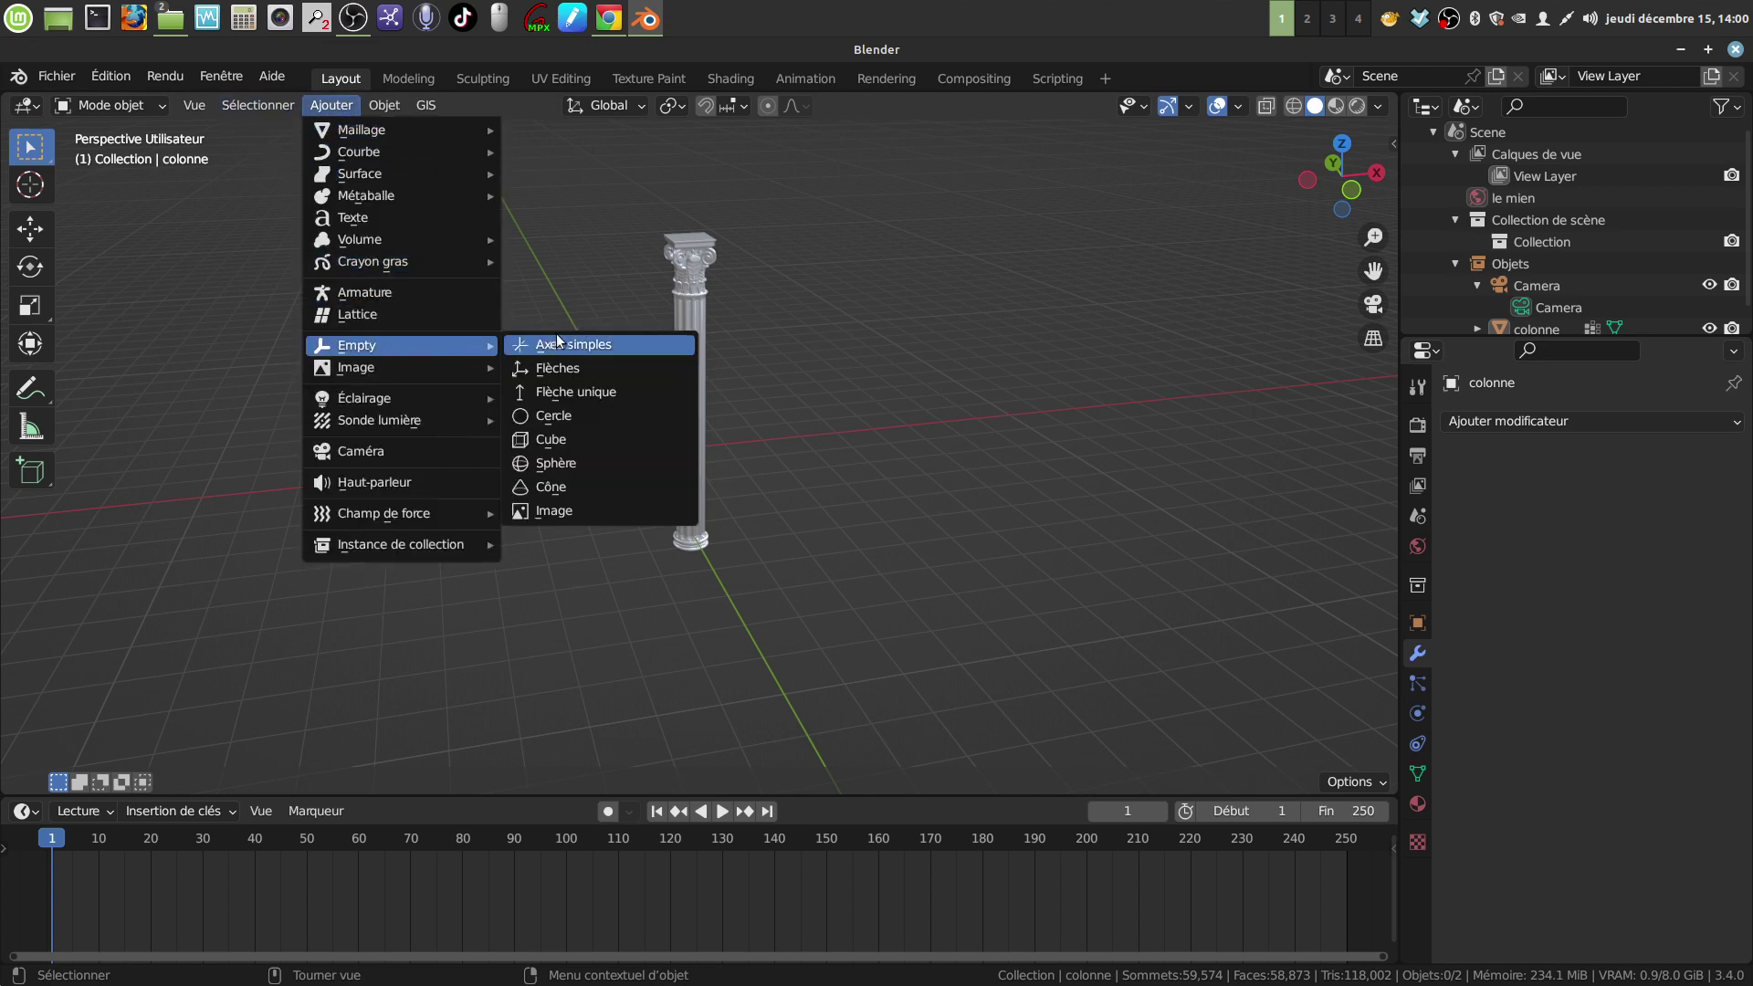
left_click(561, 342)
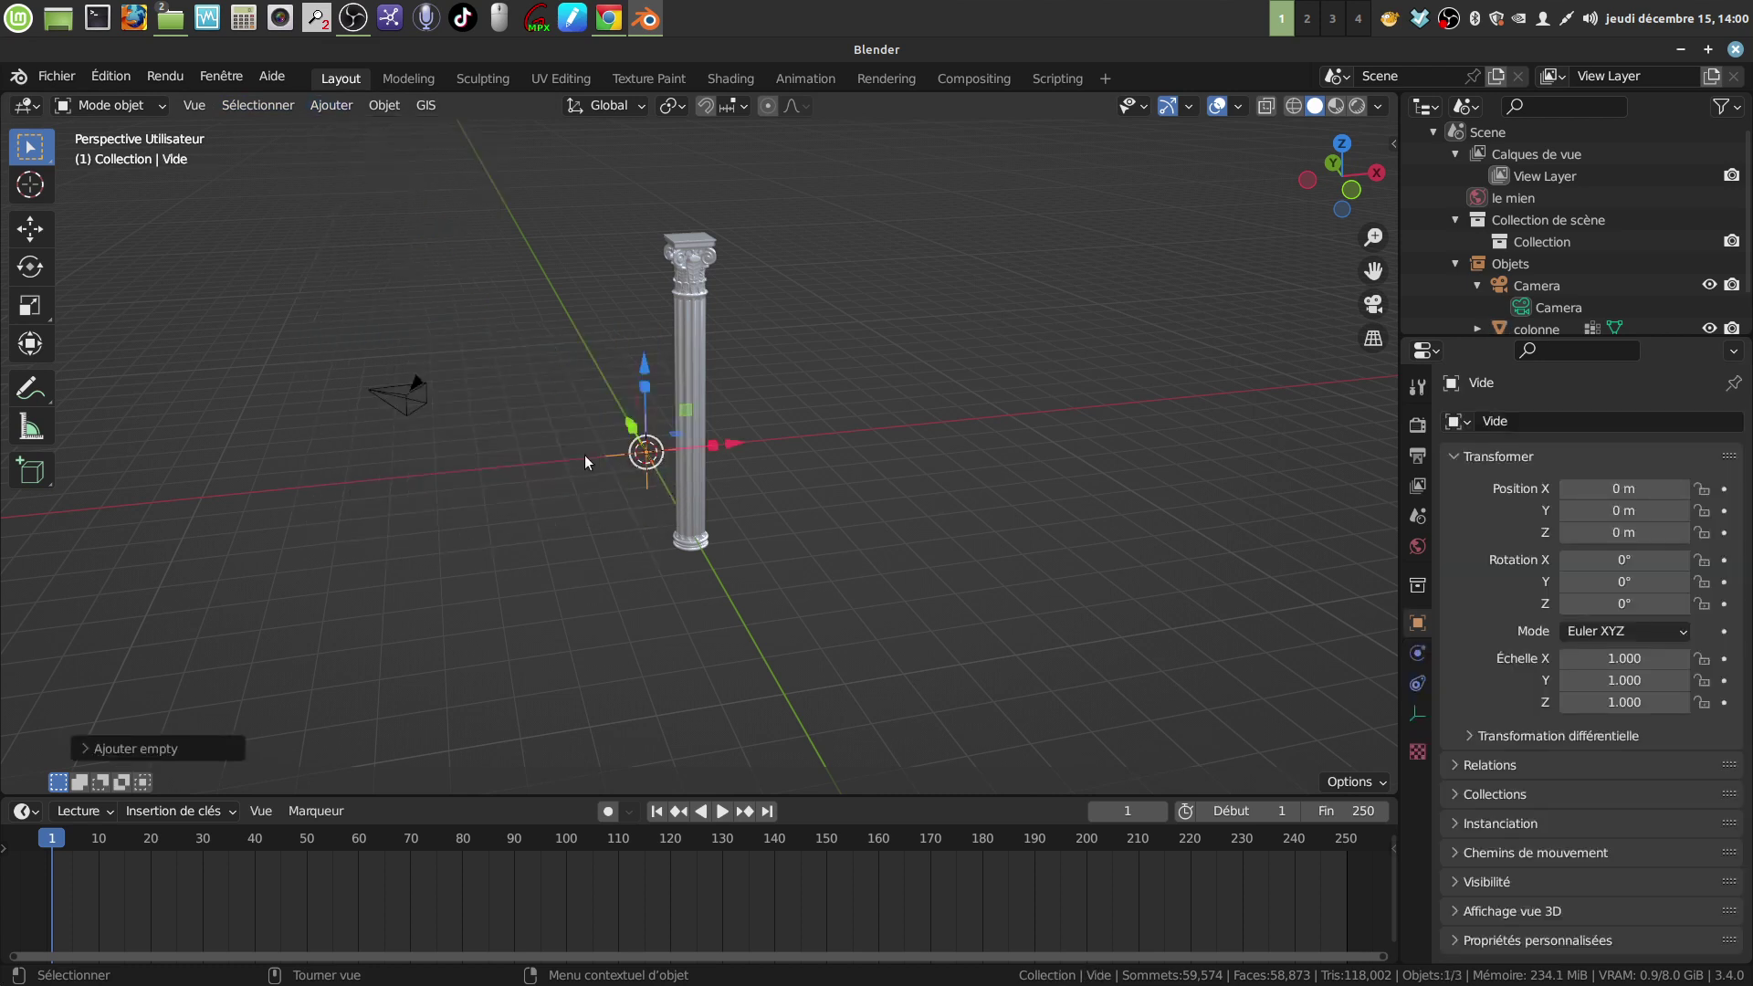
Give the column an Array modifier with Relative Offset off and Object Offset set to Vide
left_click(699, 518)
left_click(1588, 422)
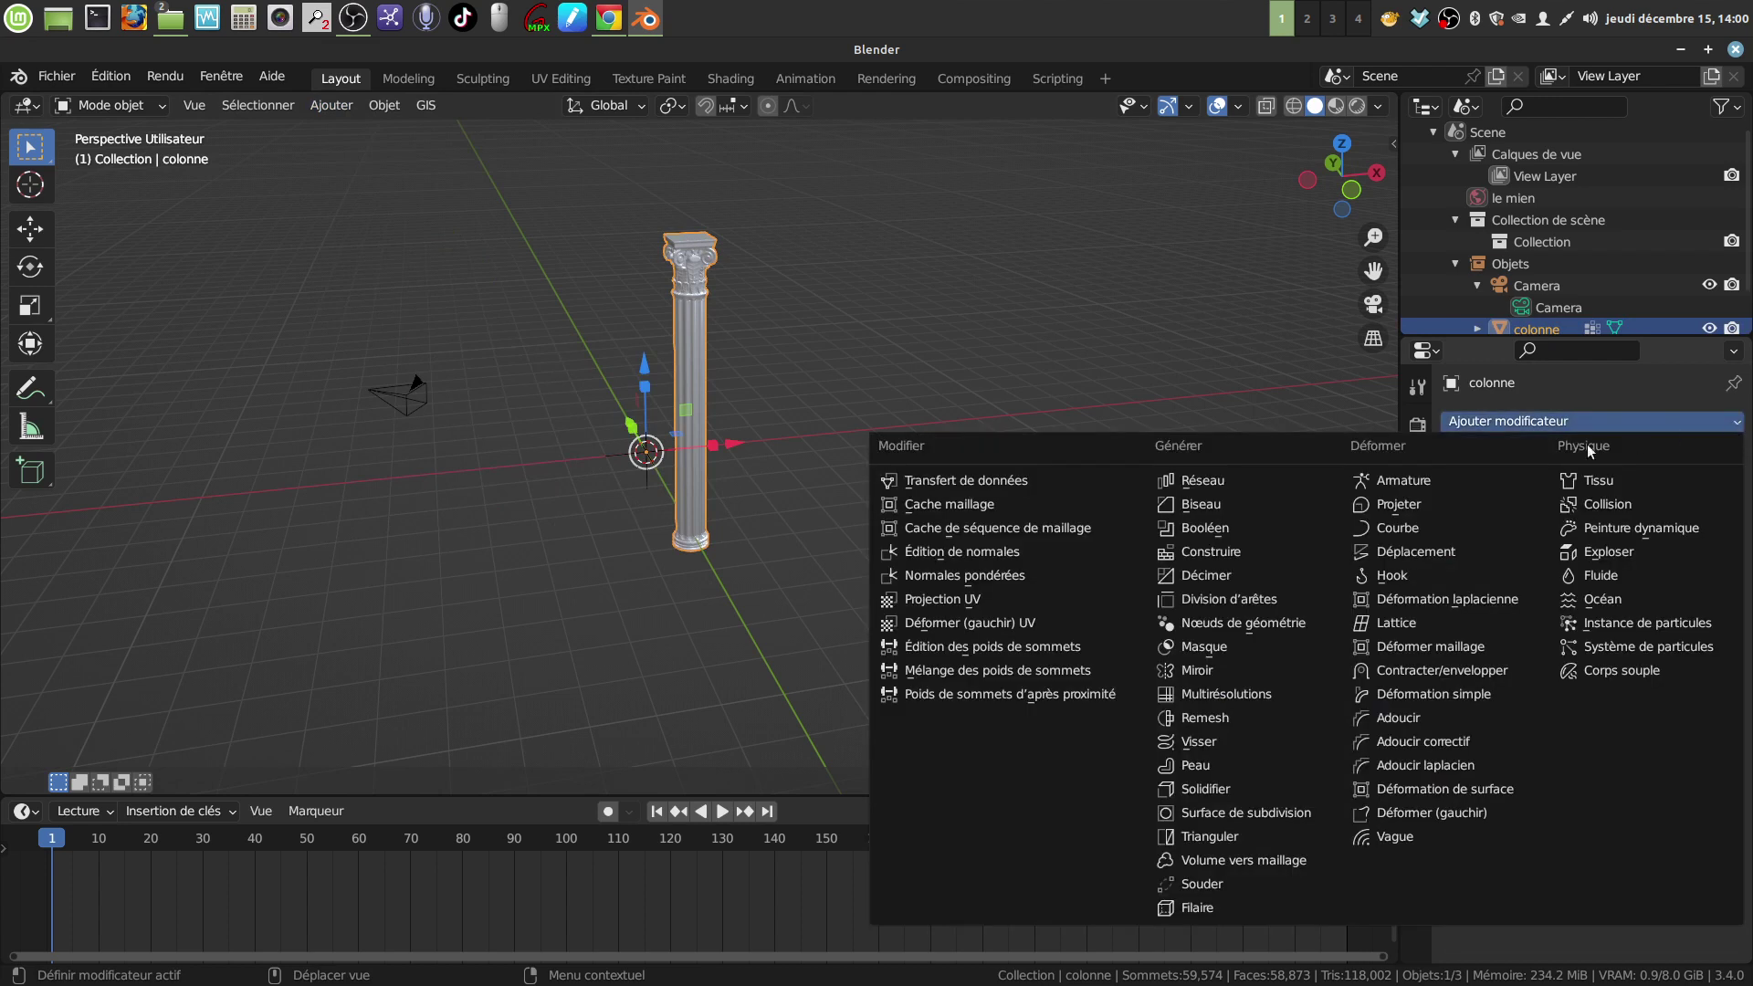
left_click(1229, 484)
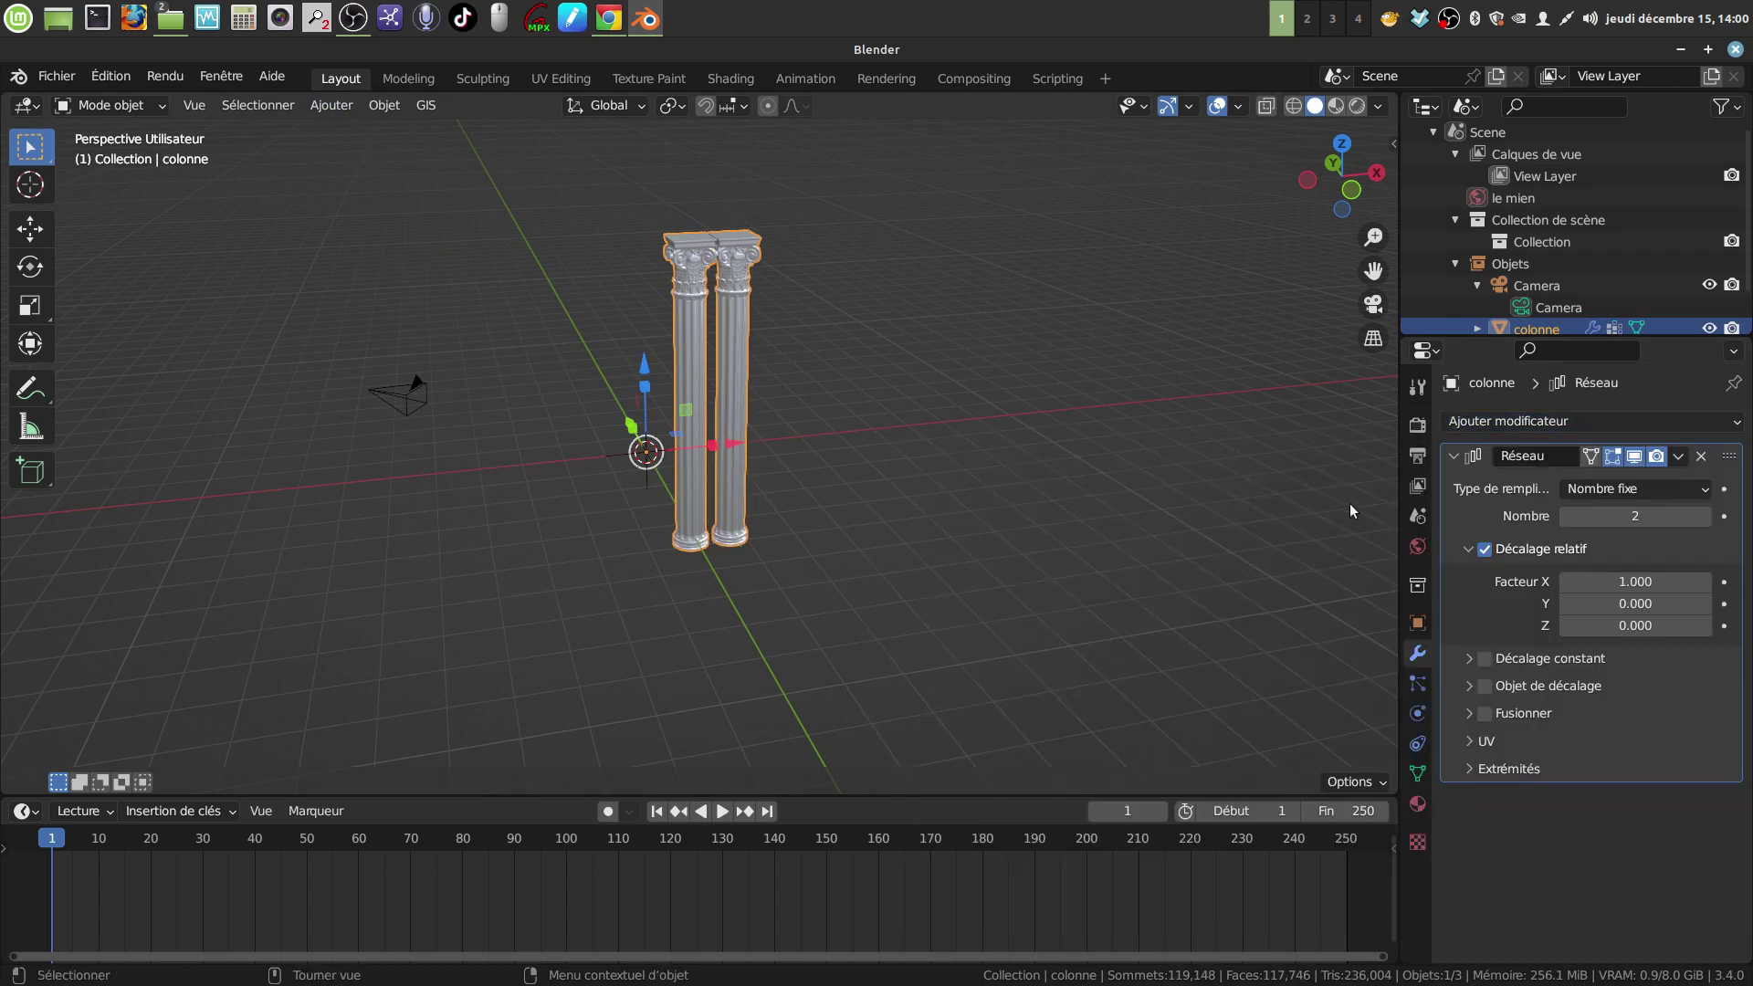
left_click(1486, 551)
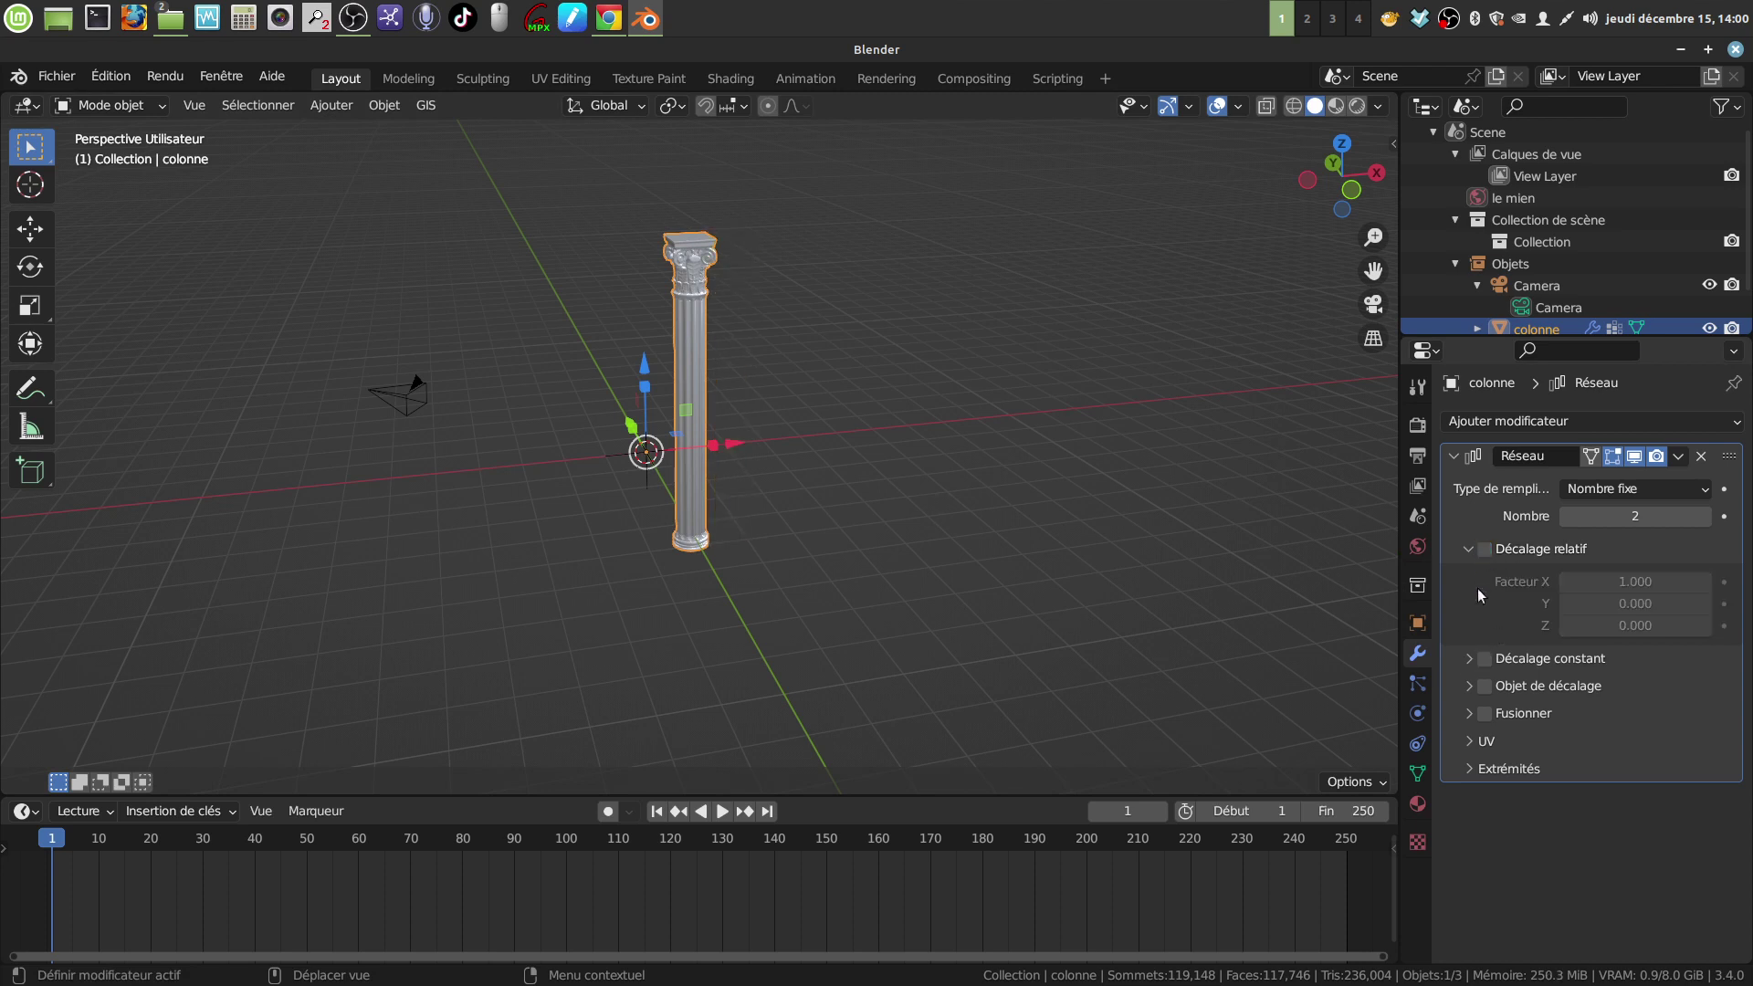
left_click(1470, 685)
left_click(1571, 719)
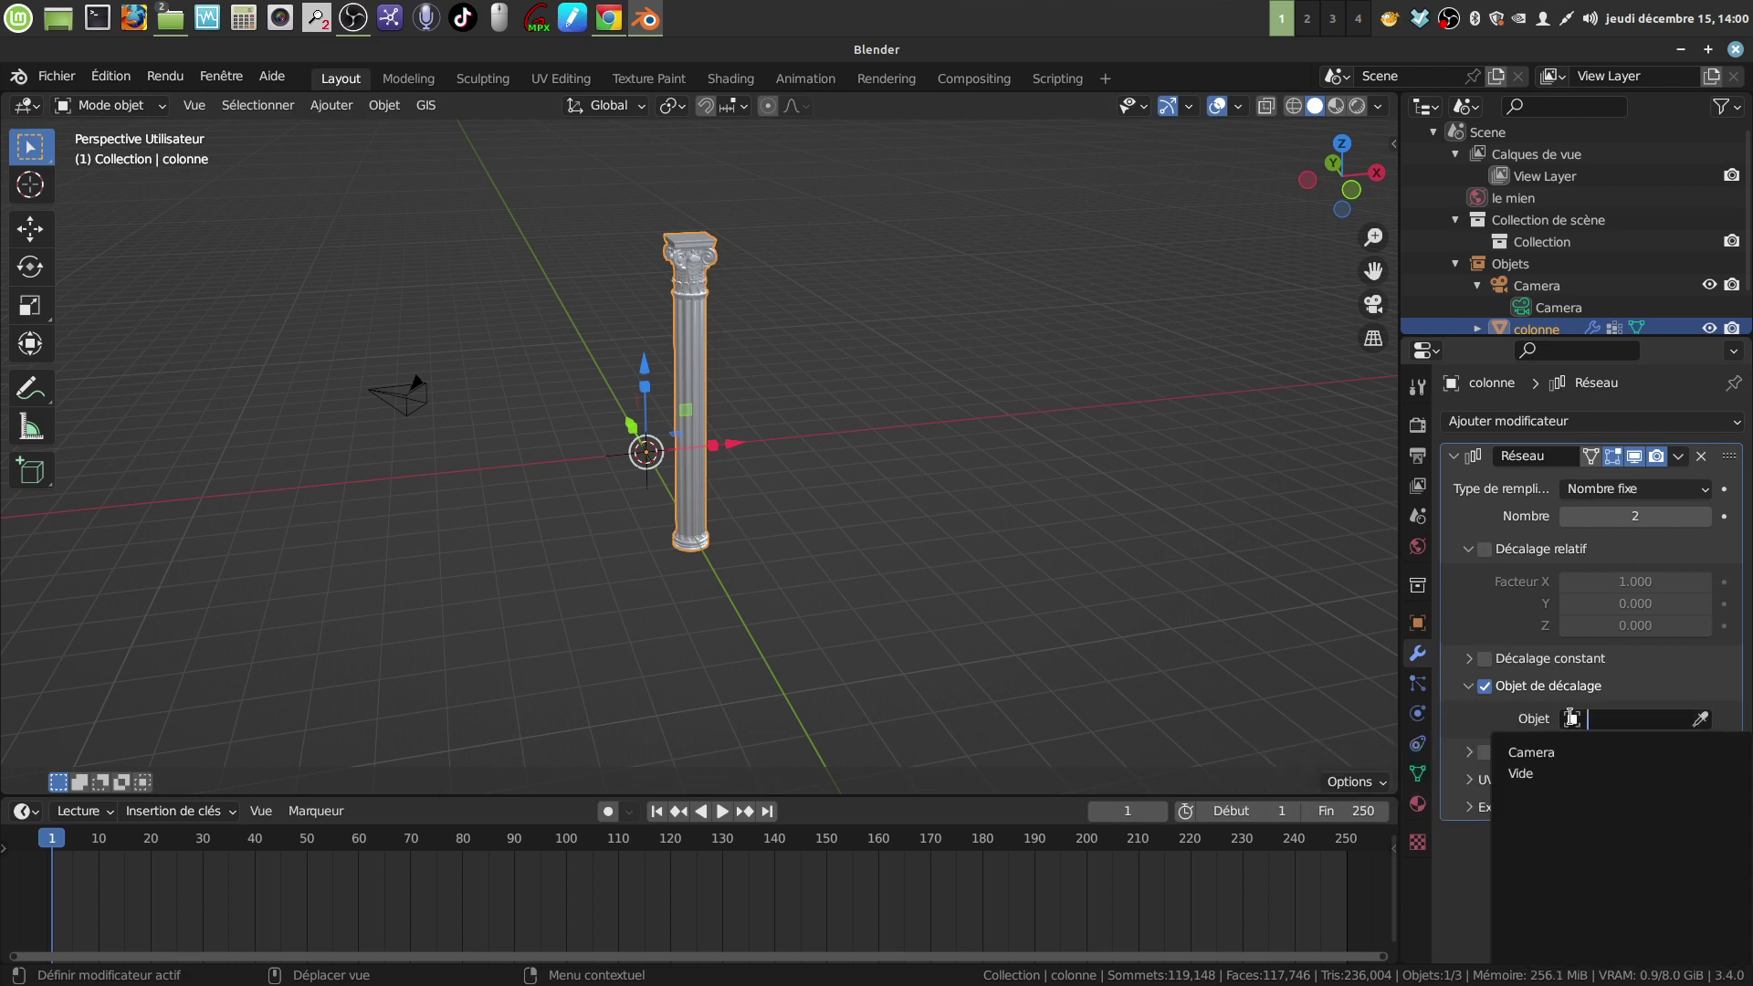
left_click(1547, 777)
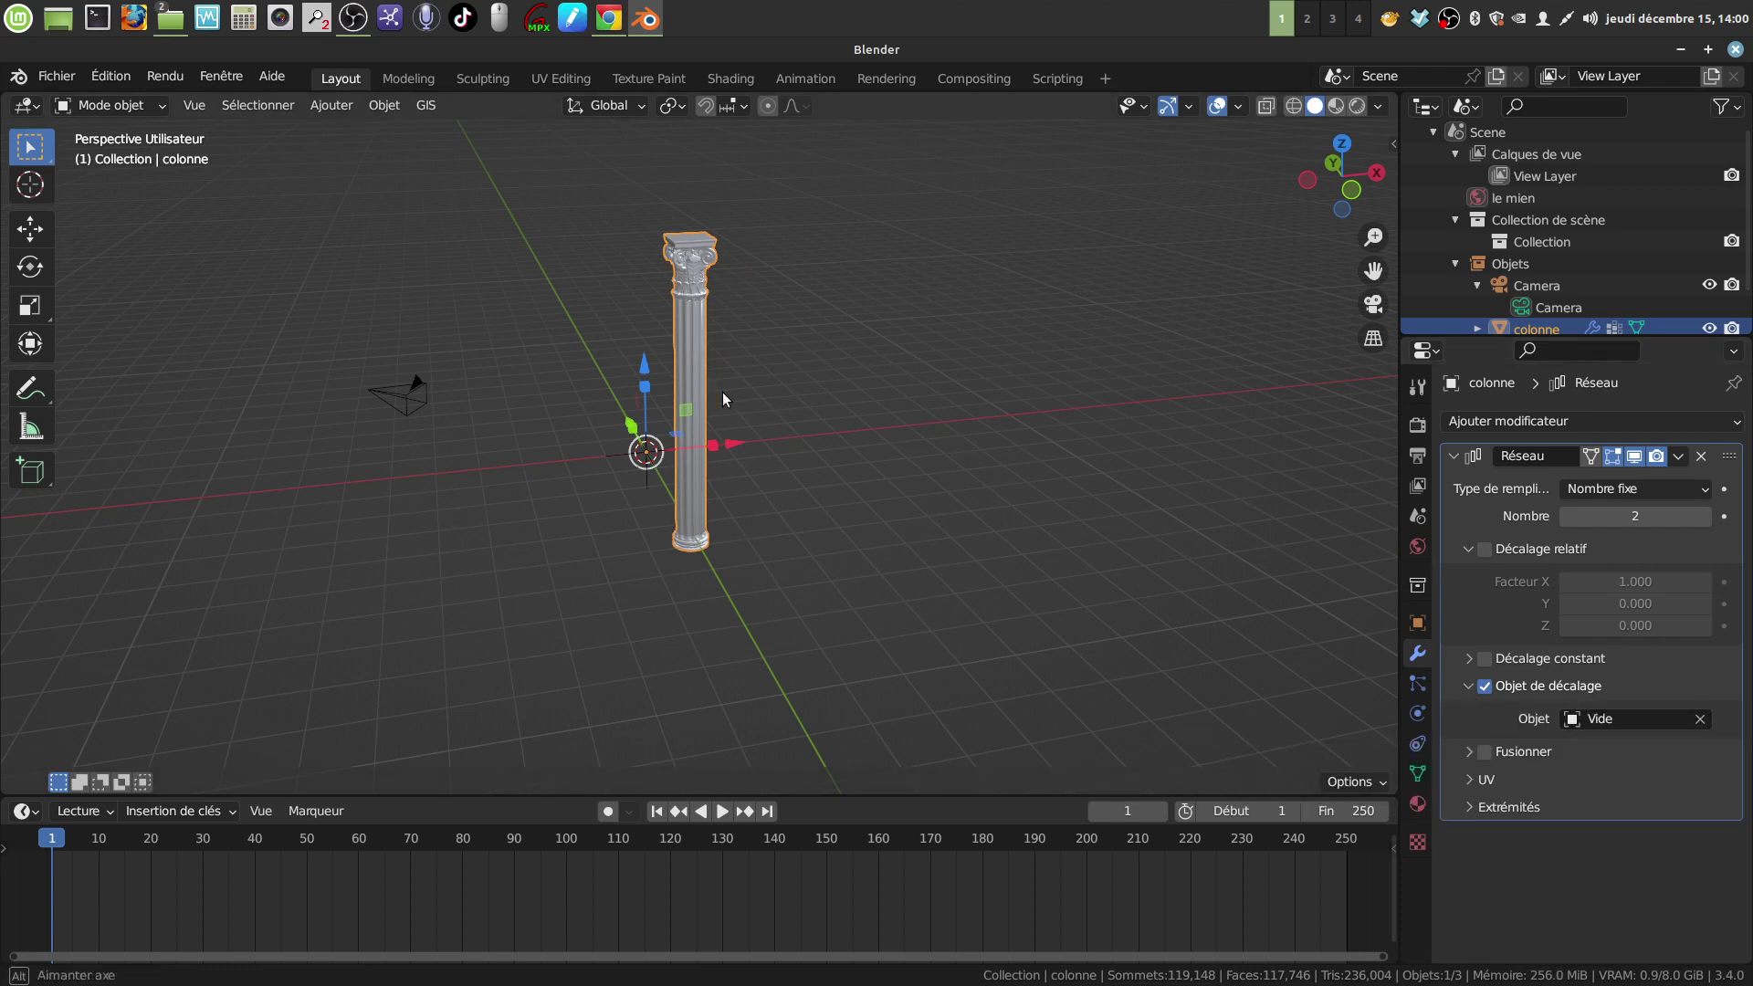
mouse_move(721, 392)
middle_mouse_down()
mouse_move(749, 387)
mouse_move(591, 593)
middle_mouse_up()
Select the empty Vide and enter 36 as its Z rotation
left_click(615, 498)
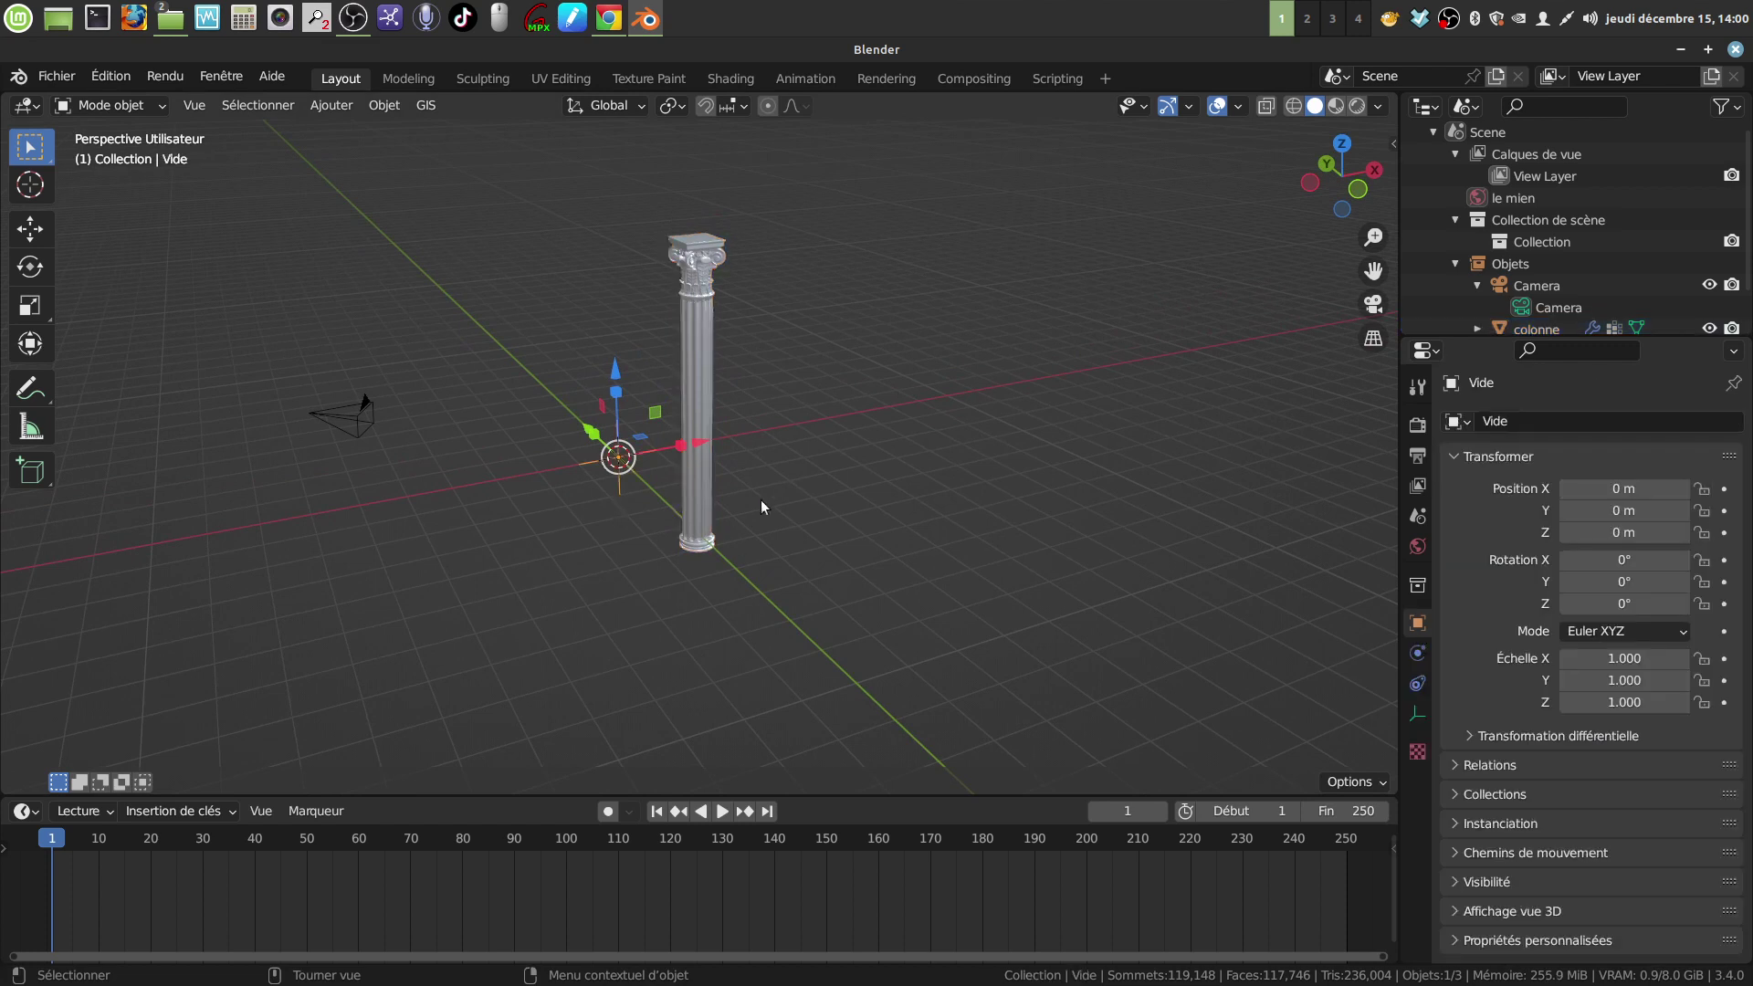
mouse_move(759, 501)
middle_mouse_down()
mouse_move(797, 498)
mouse_move(778, 497)
middle_mouse_up()
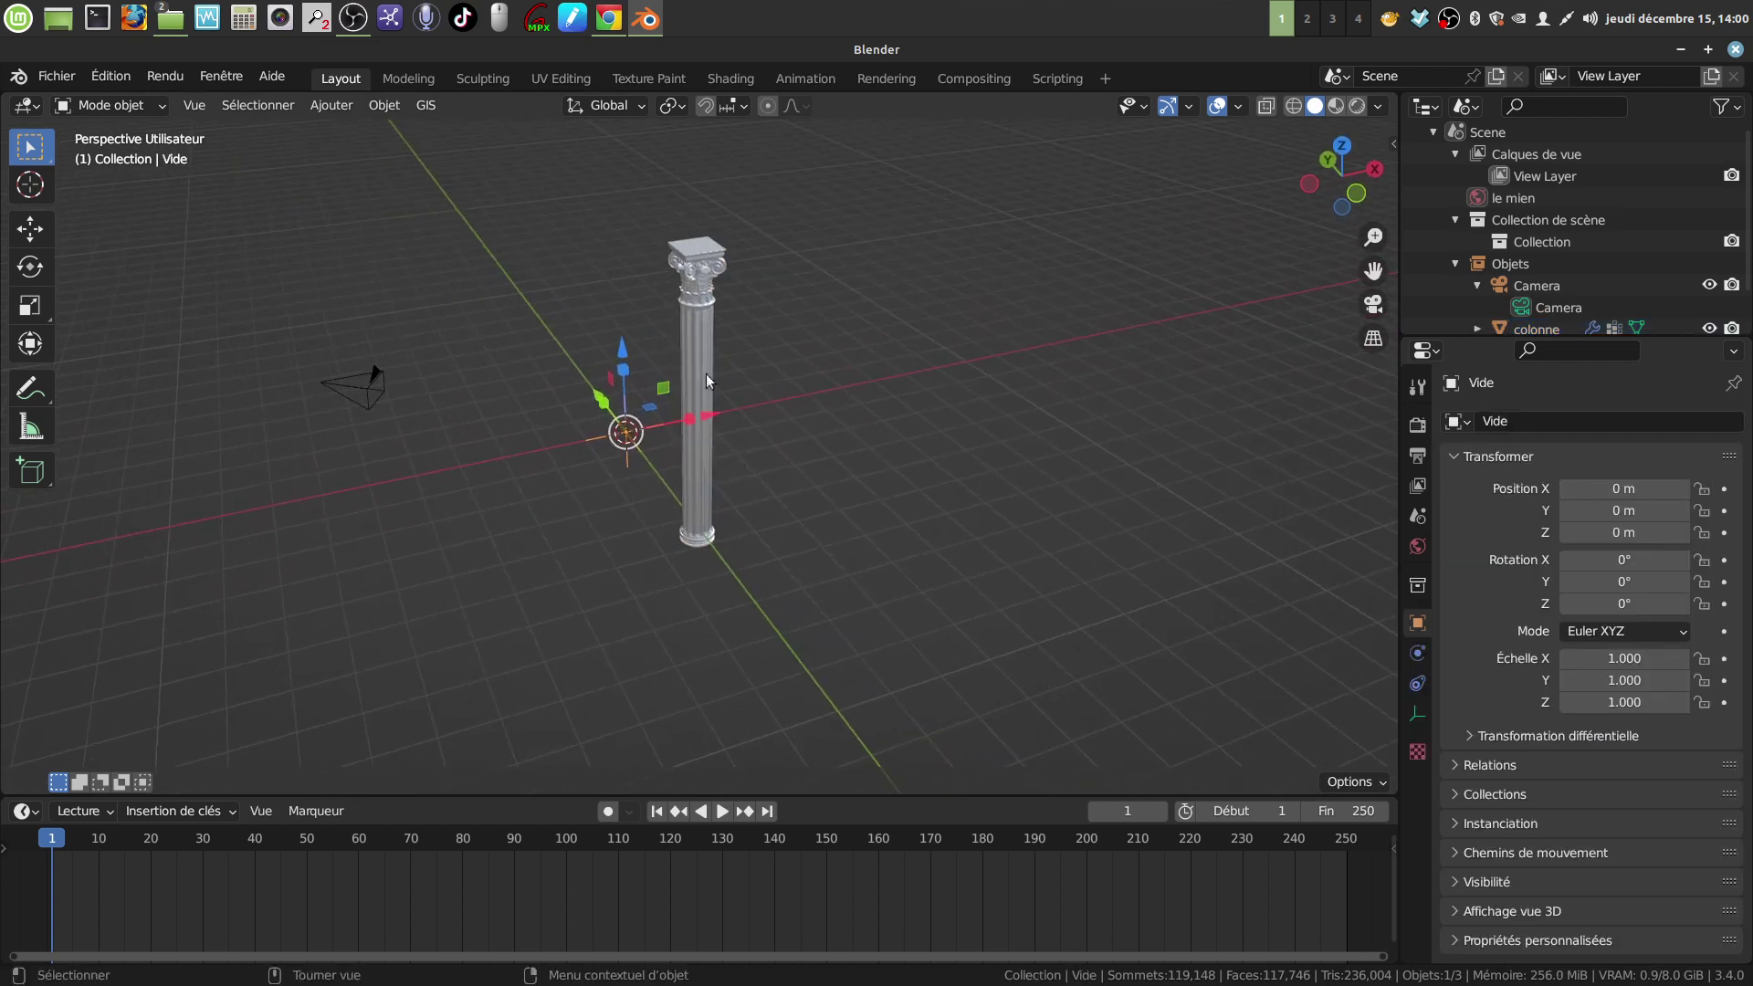
scroll(811, 585, "up", 2)
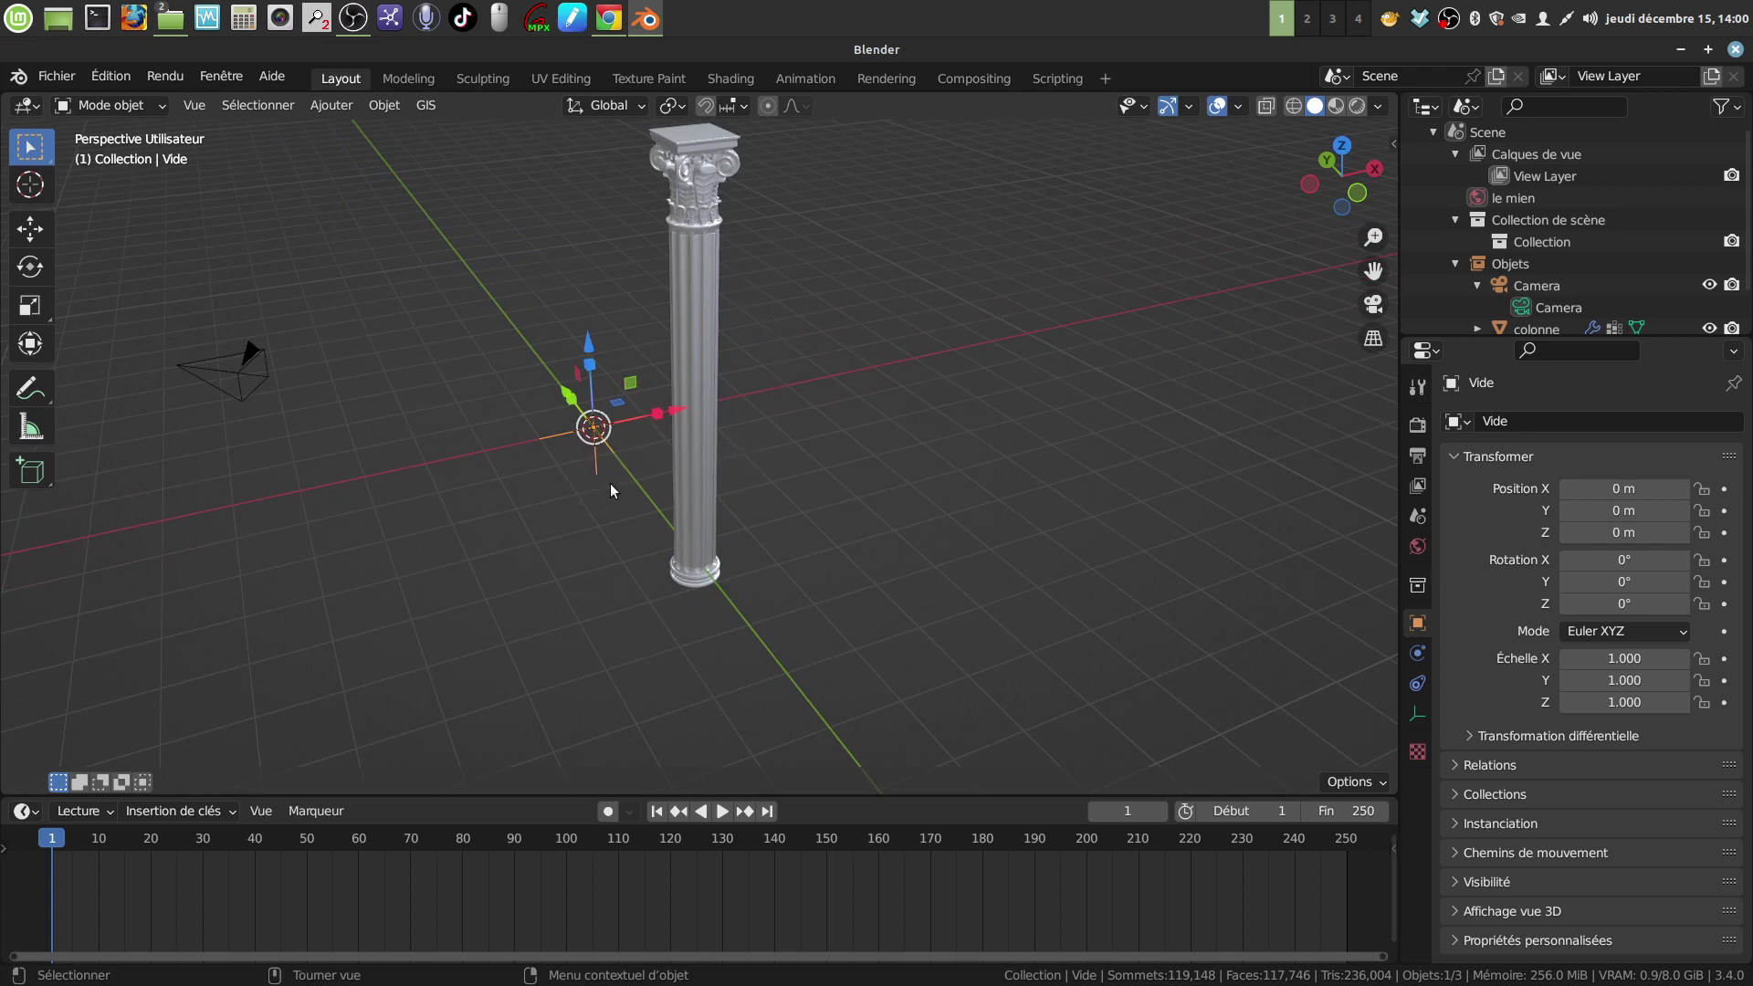
middle_click_drag(611, 492, 614, 481)
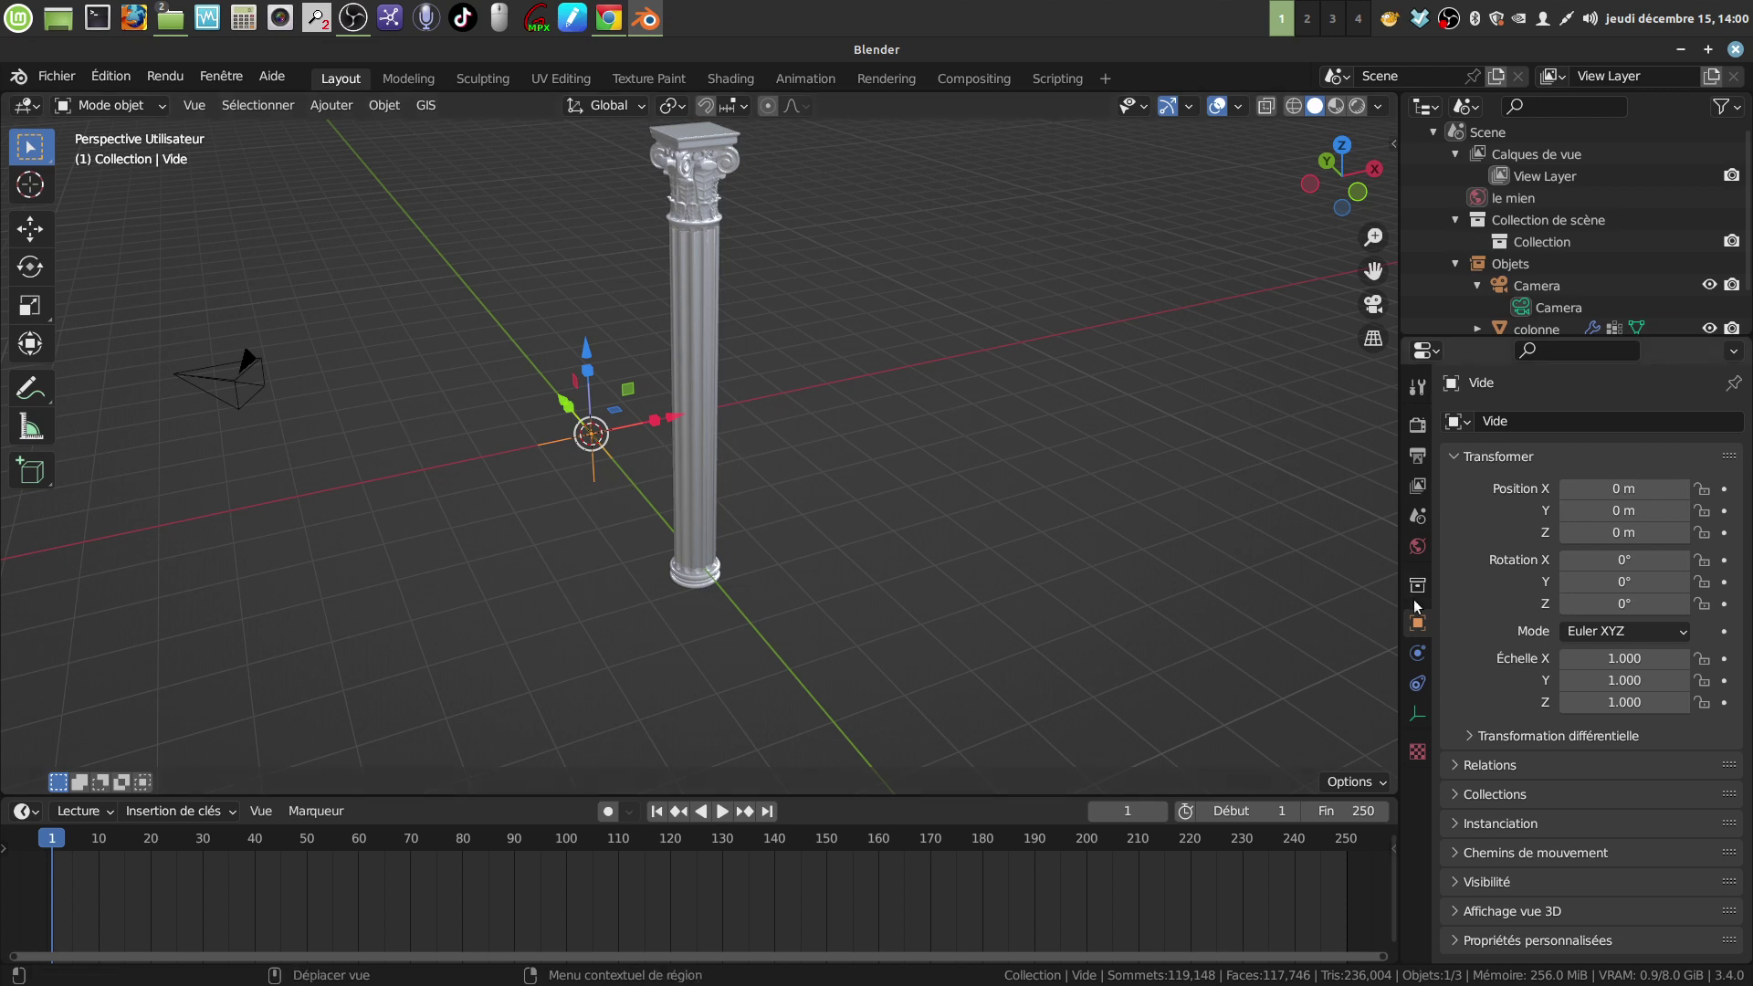
mouse_move(940, 522)
middle_mouse_down()
mouse_move(868, 459)
mouse_move(886, 476)
middle_mouse_up()
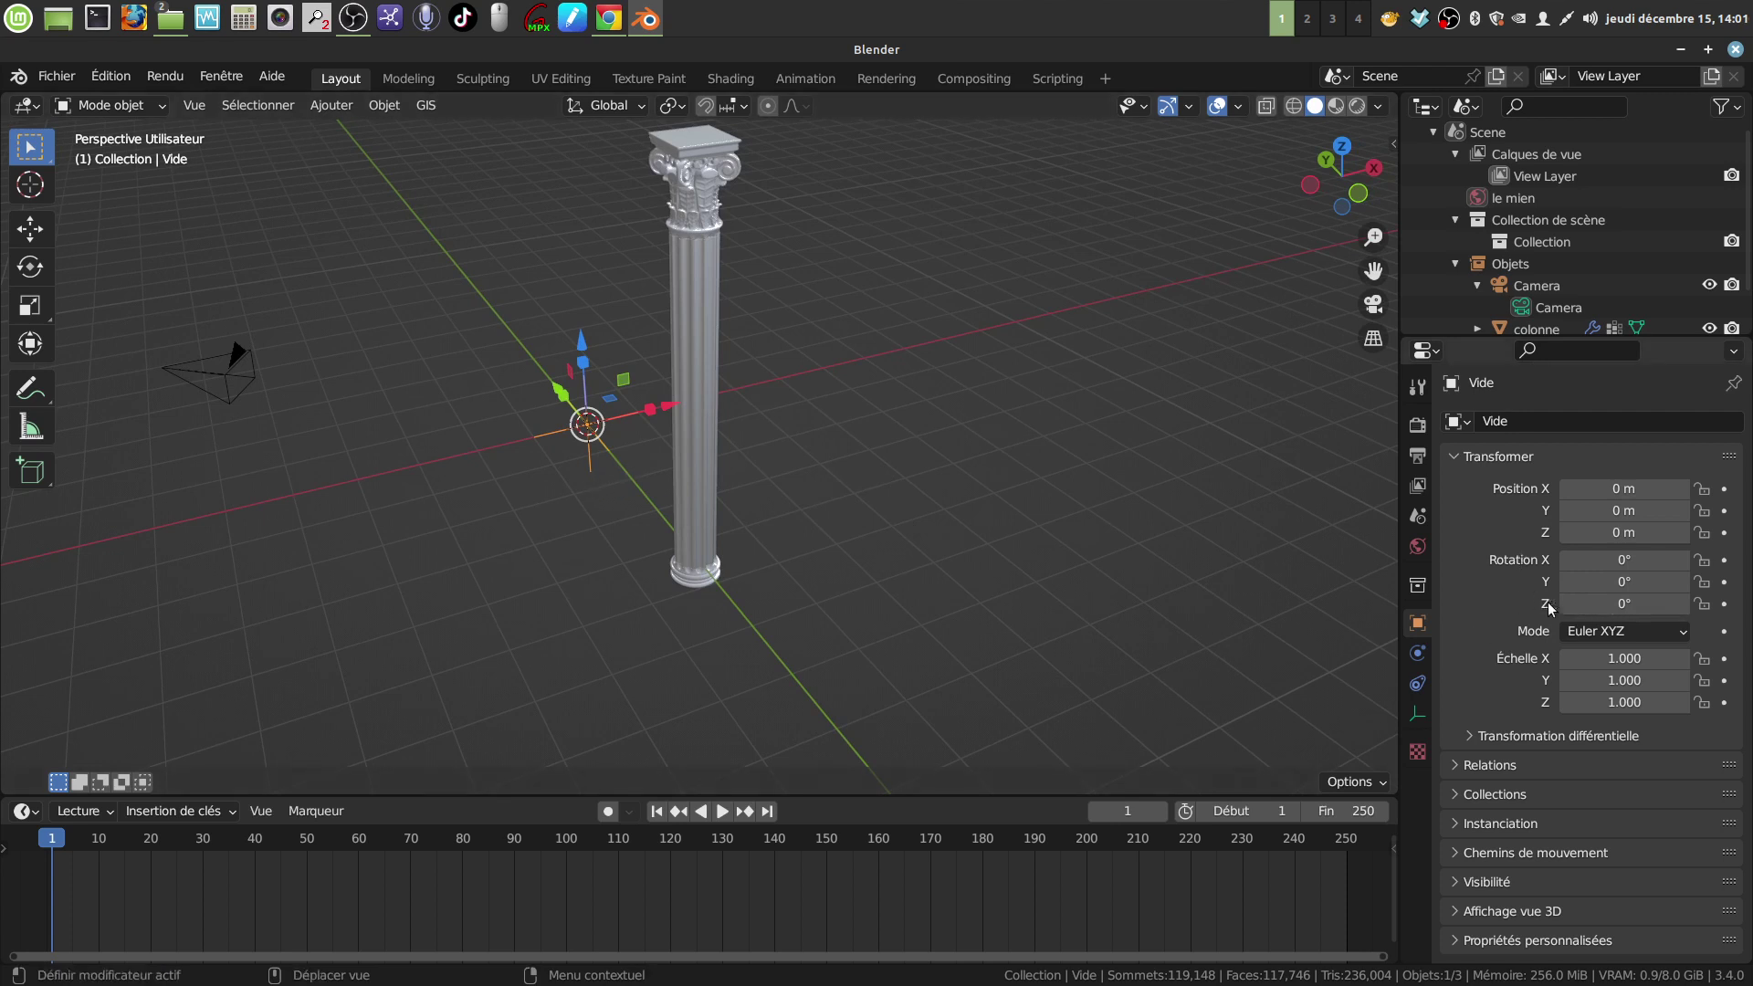
left_click(1598, 604)
key("BackSpace")
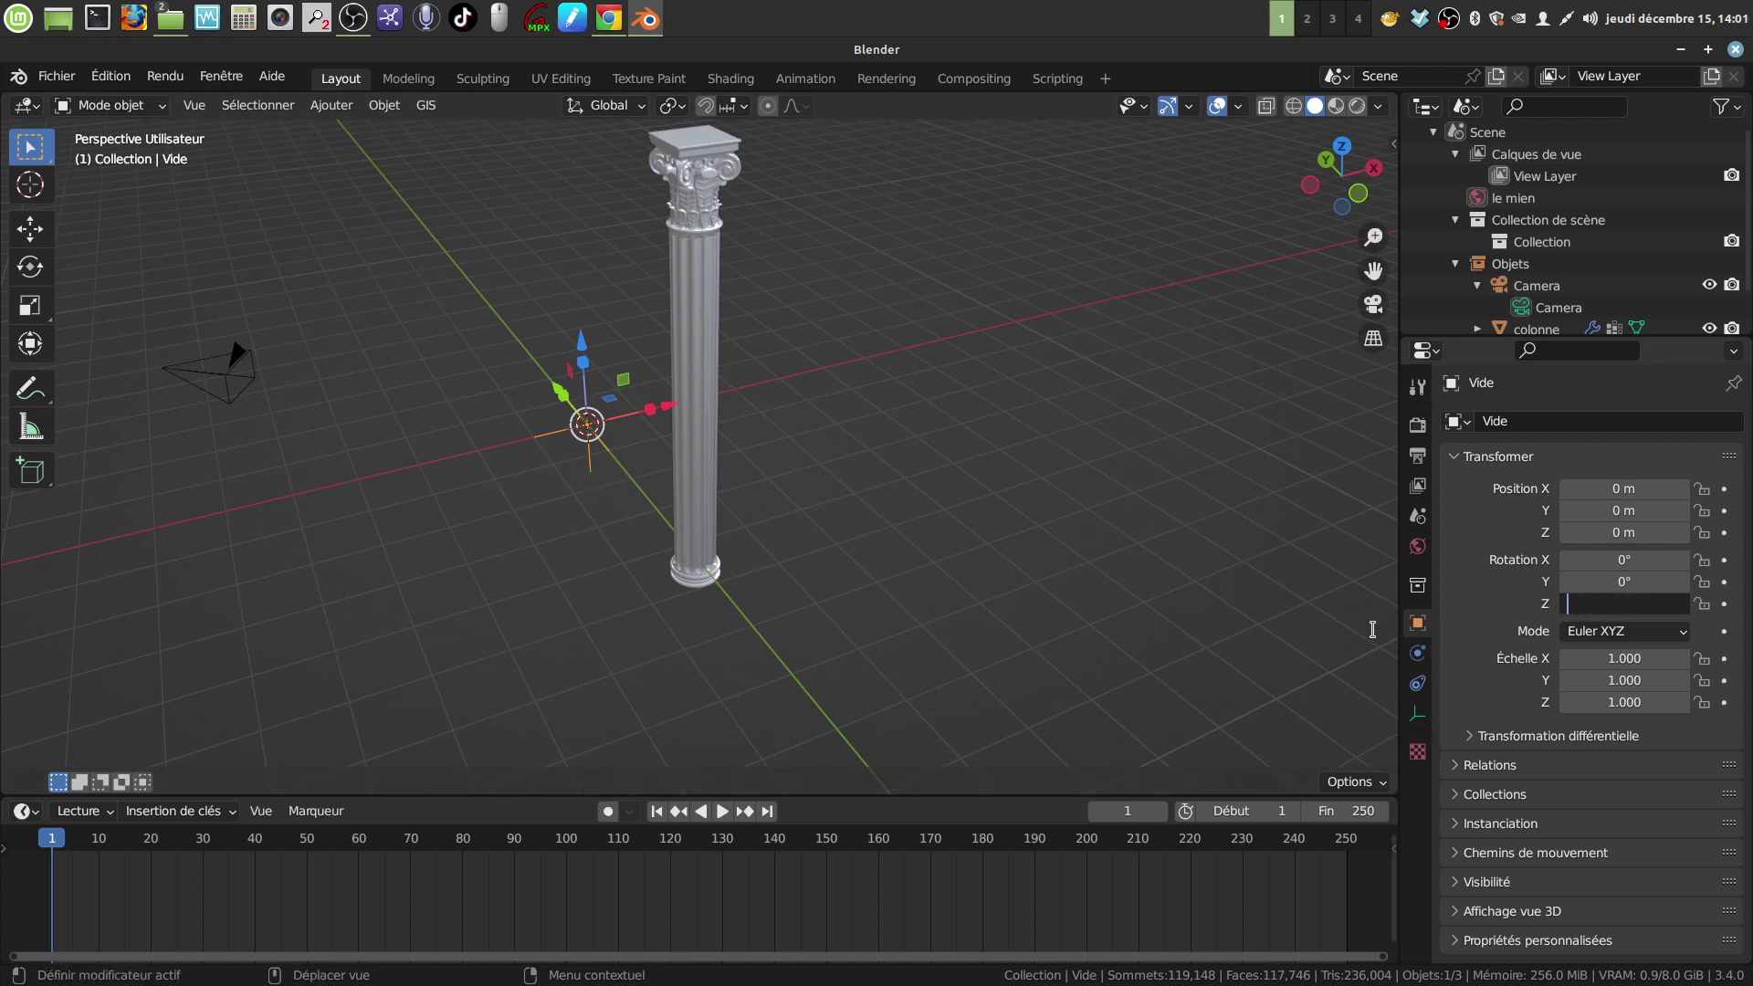
type("360/8")
key("Return")
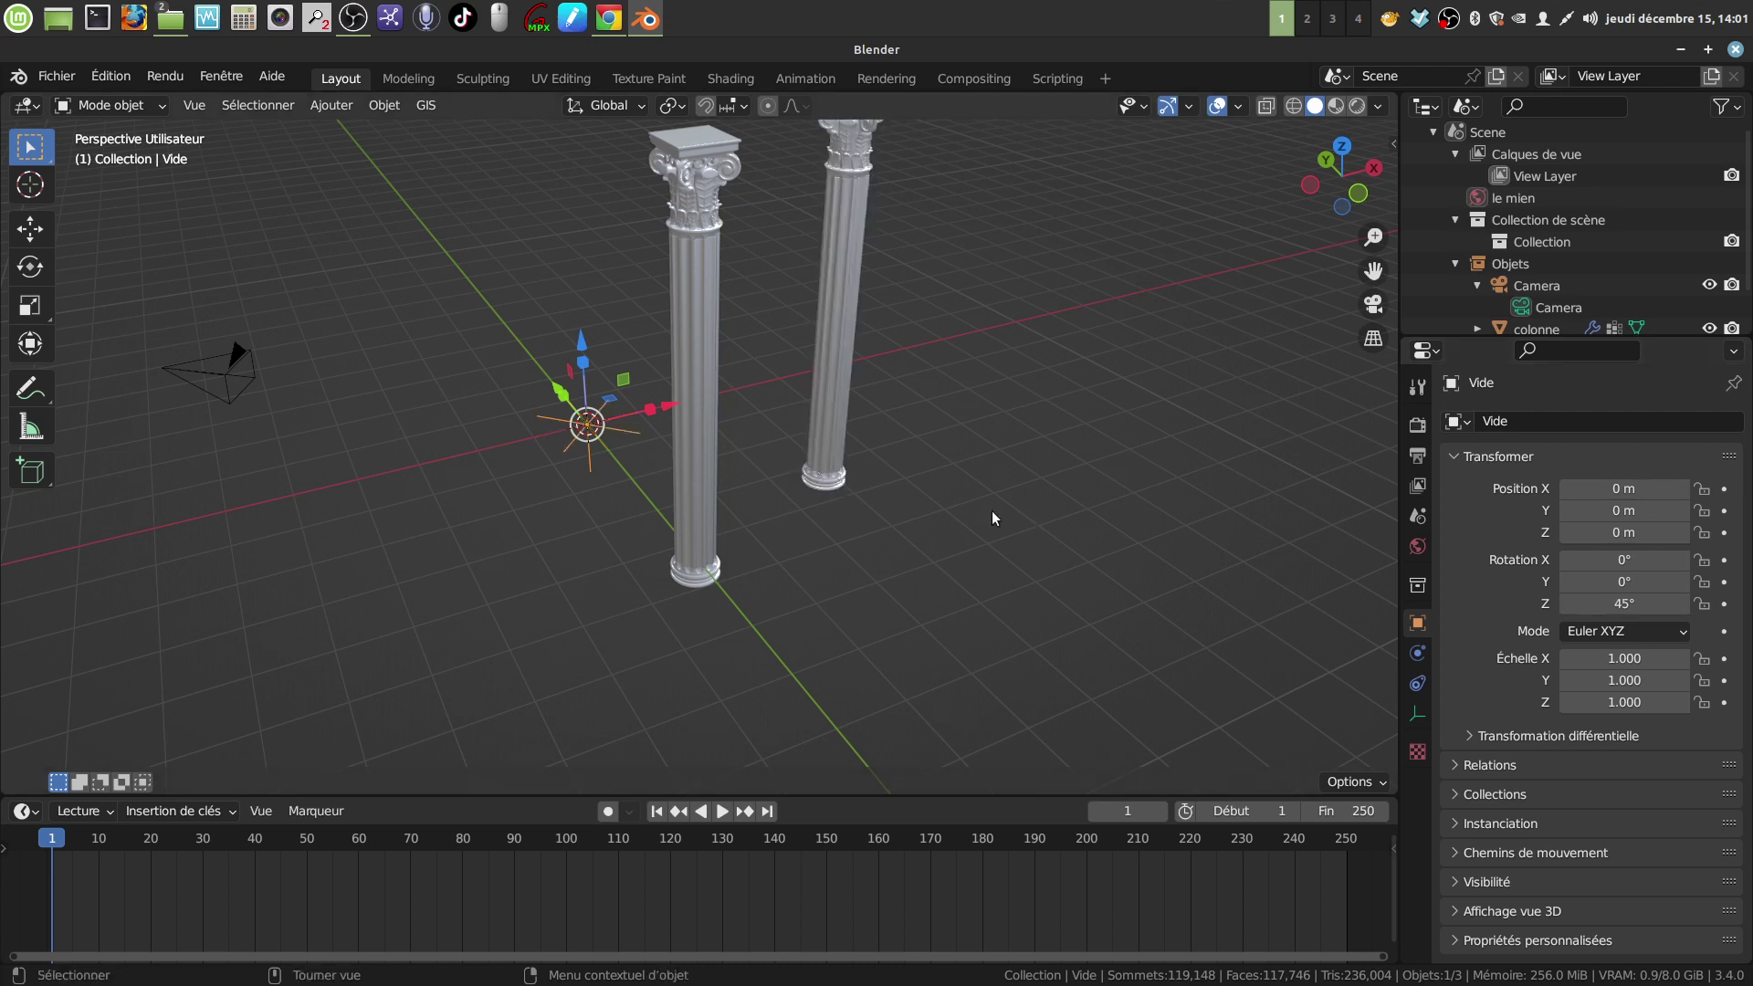
Rotate the empty 45° around Z, swinging the column copy beside the original
scroll(940, 479, "down", 3)
middle_click_drag(940, 478, 962, 501)
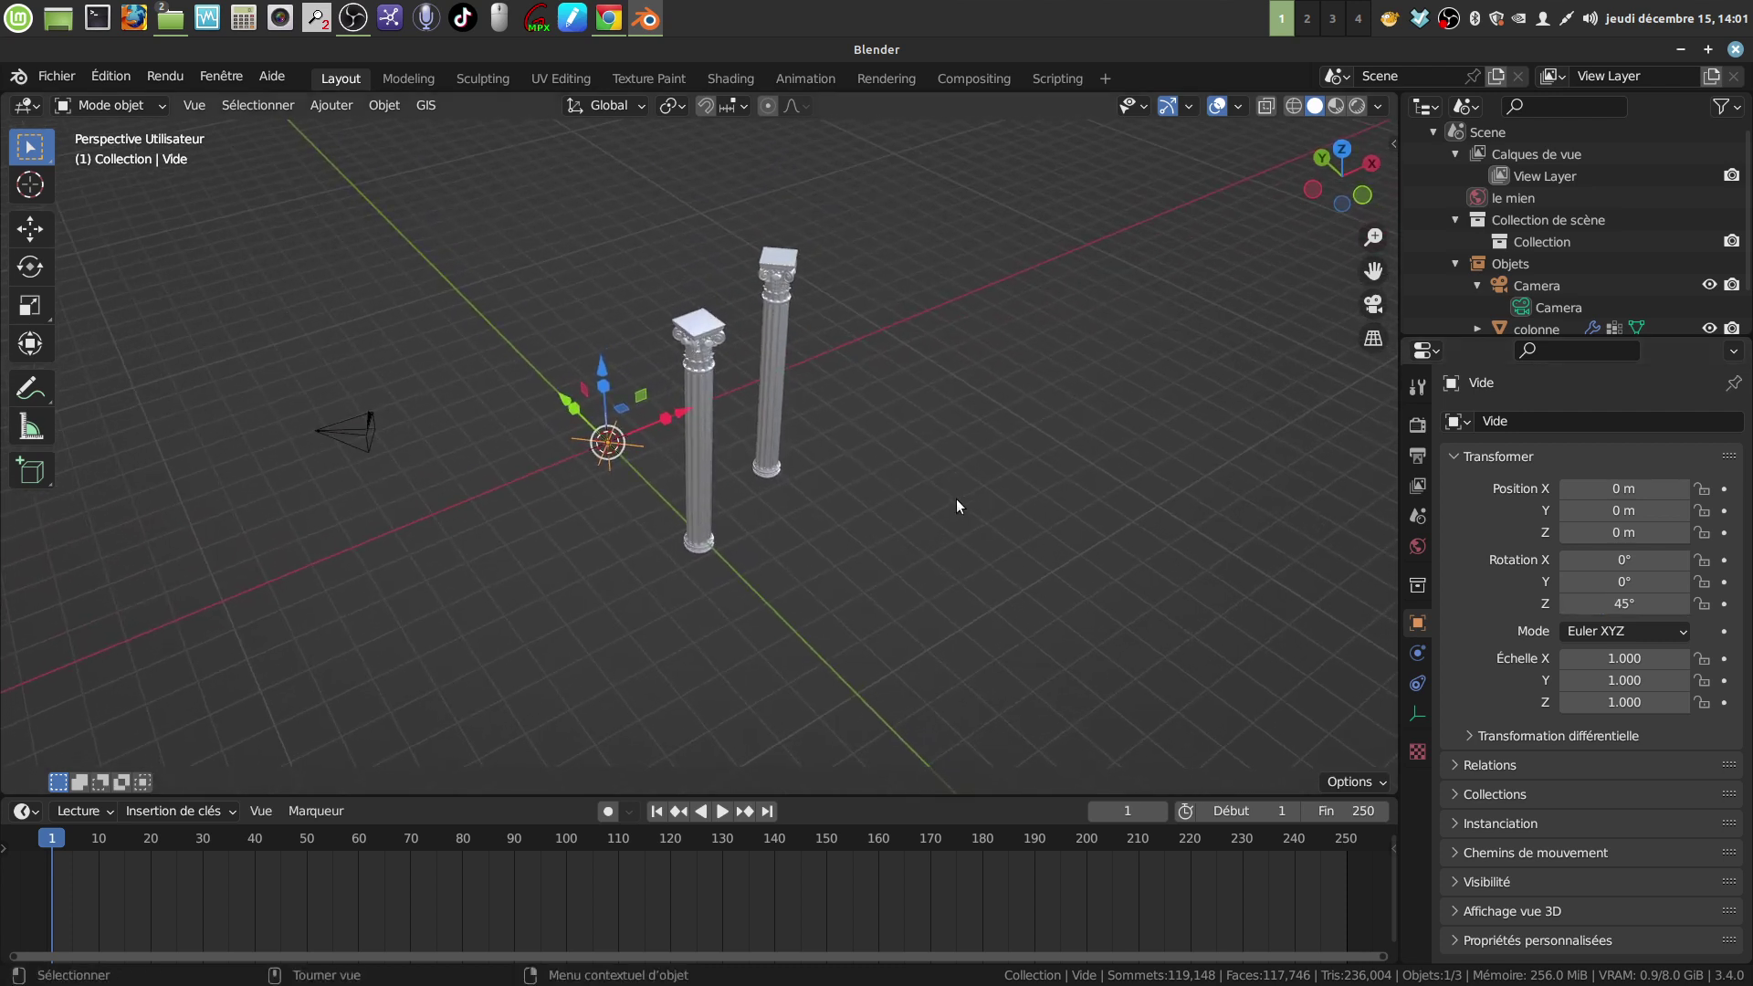
middle_click_drag(957, 504, 957, 527)
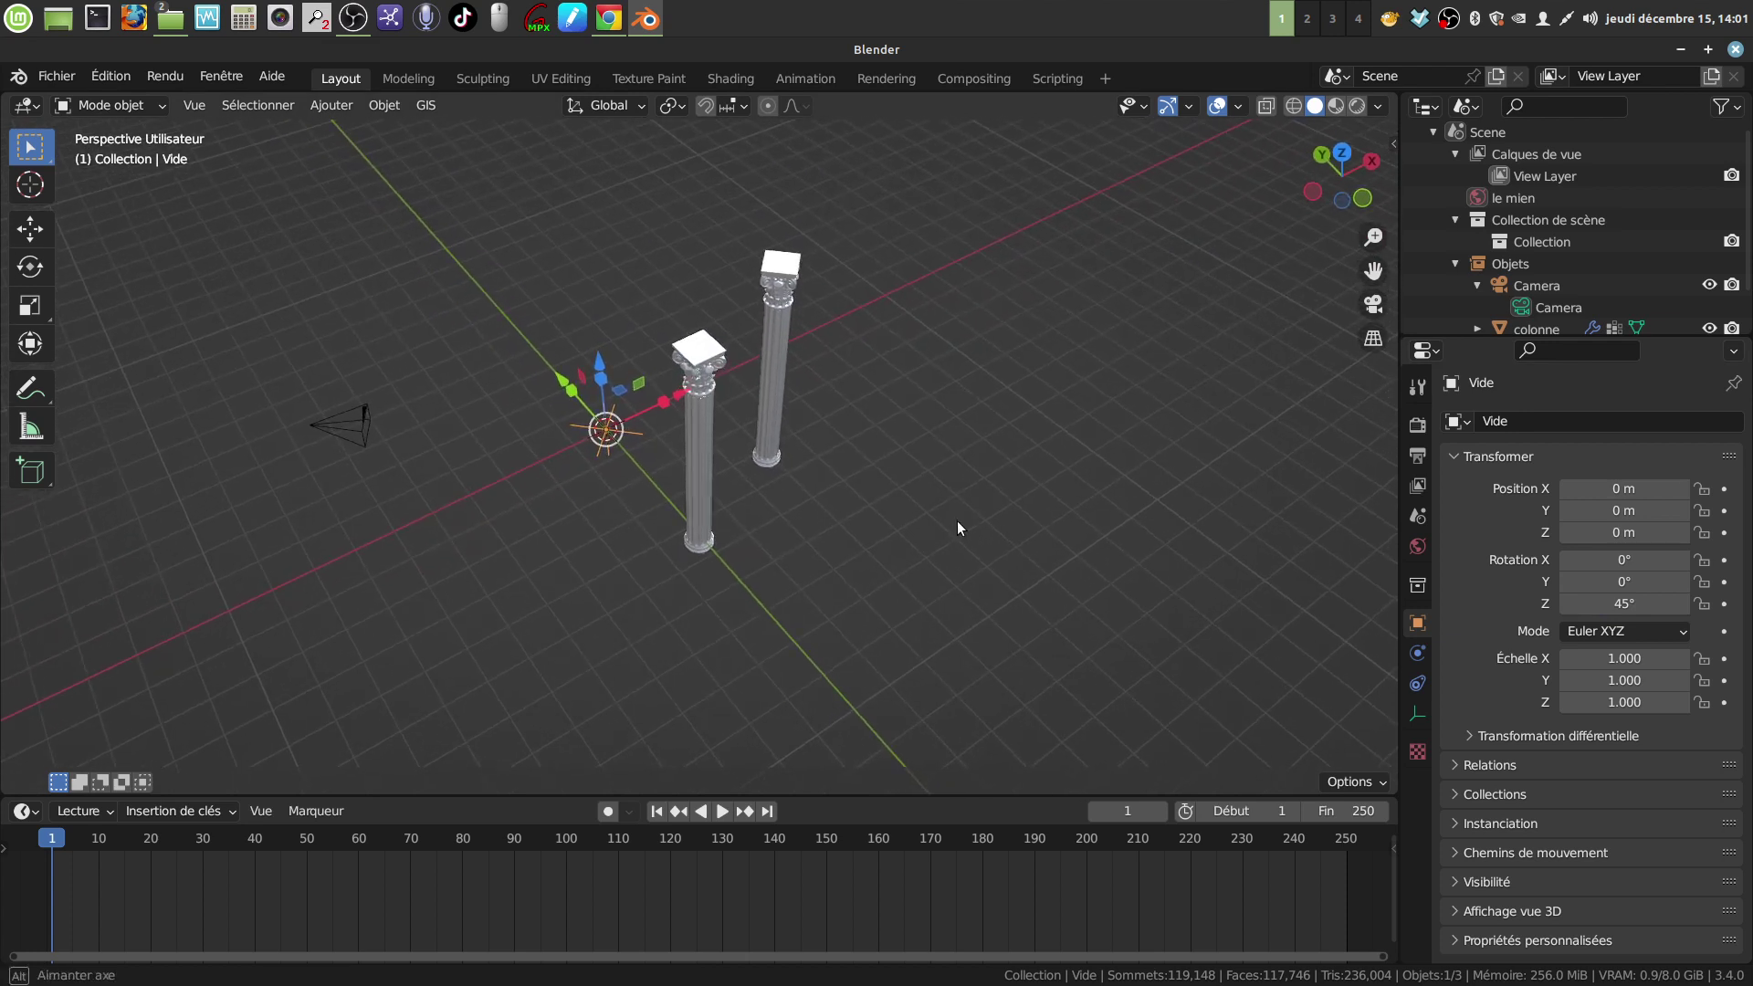
middle_click_drag(957, 527, 939, 499)
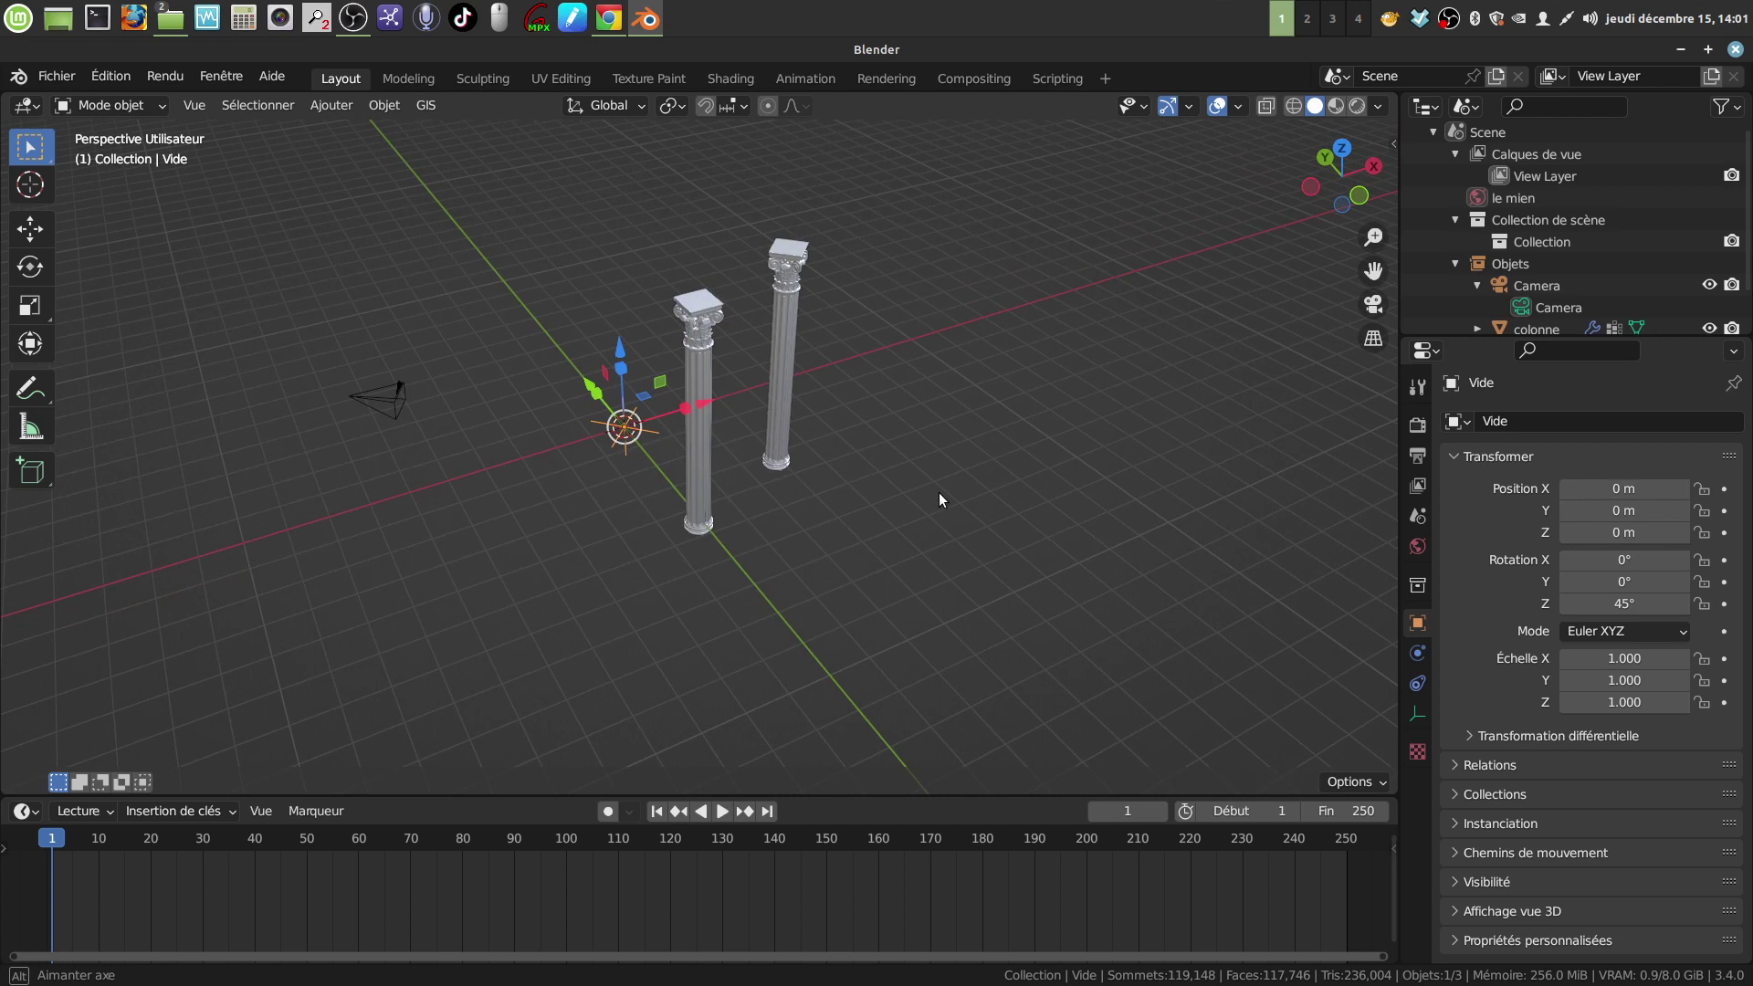
mouse_move(939, 500)
middle_mouse_down()
mouse_move(963, 474)
mouse_move(598, 566)
middle_mouse_up()
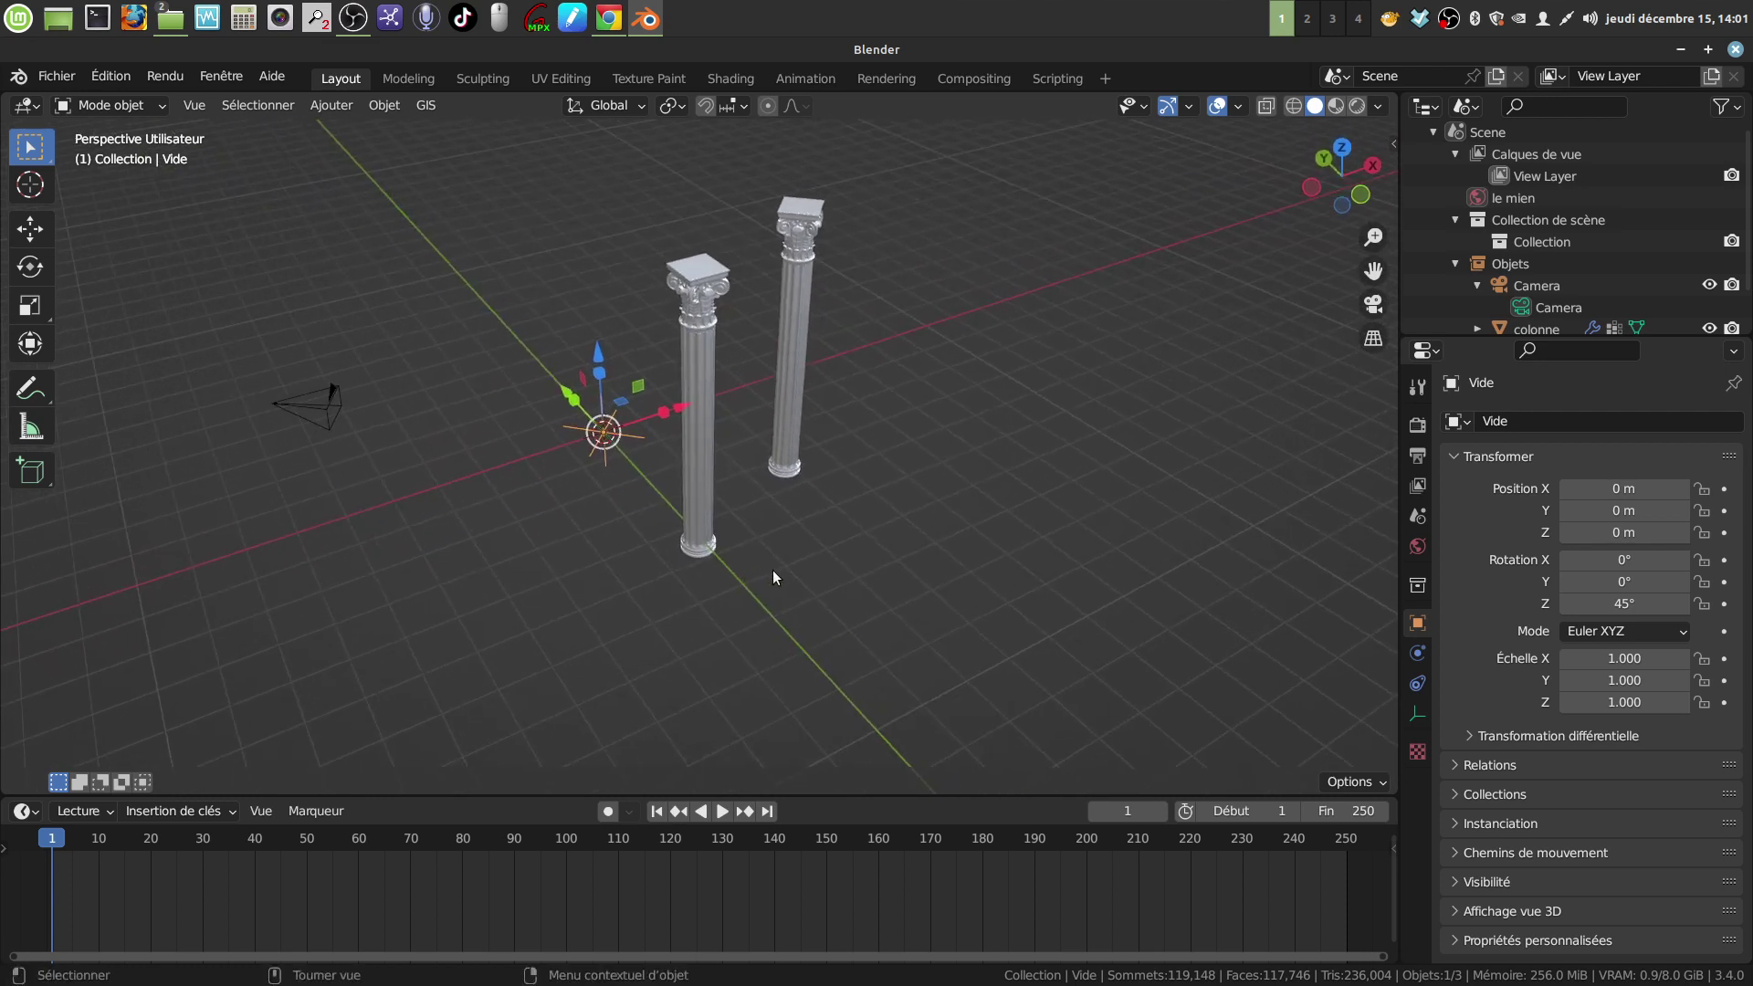
key("r")
key("z")
left_click(783, 386)
middle_click_drag(782, 383, 760, 451)
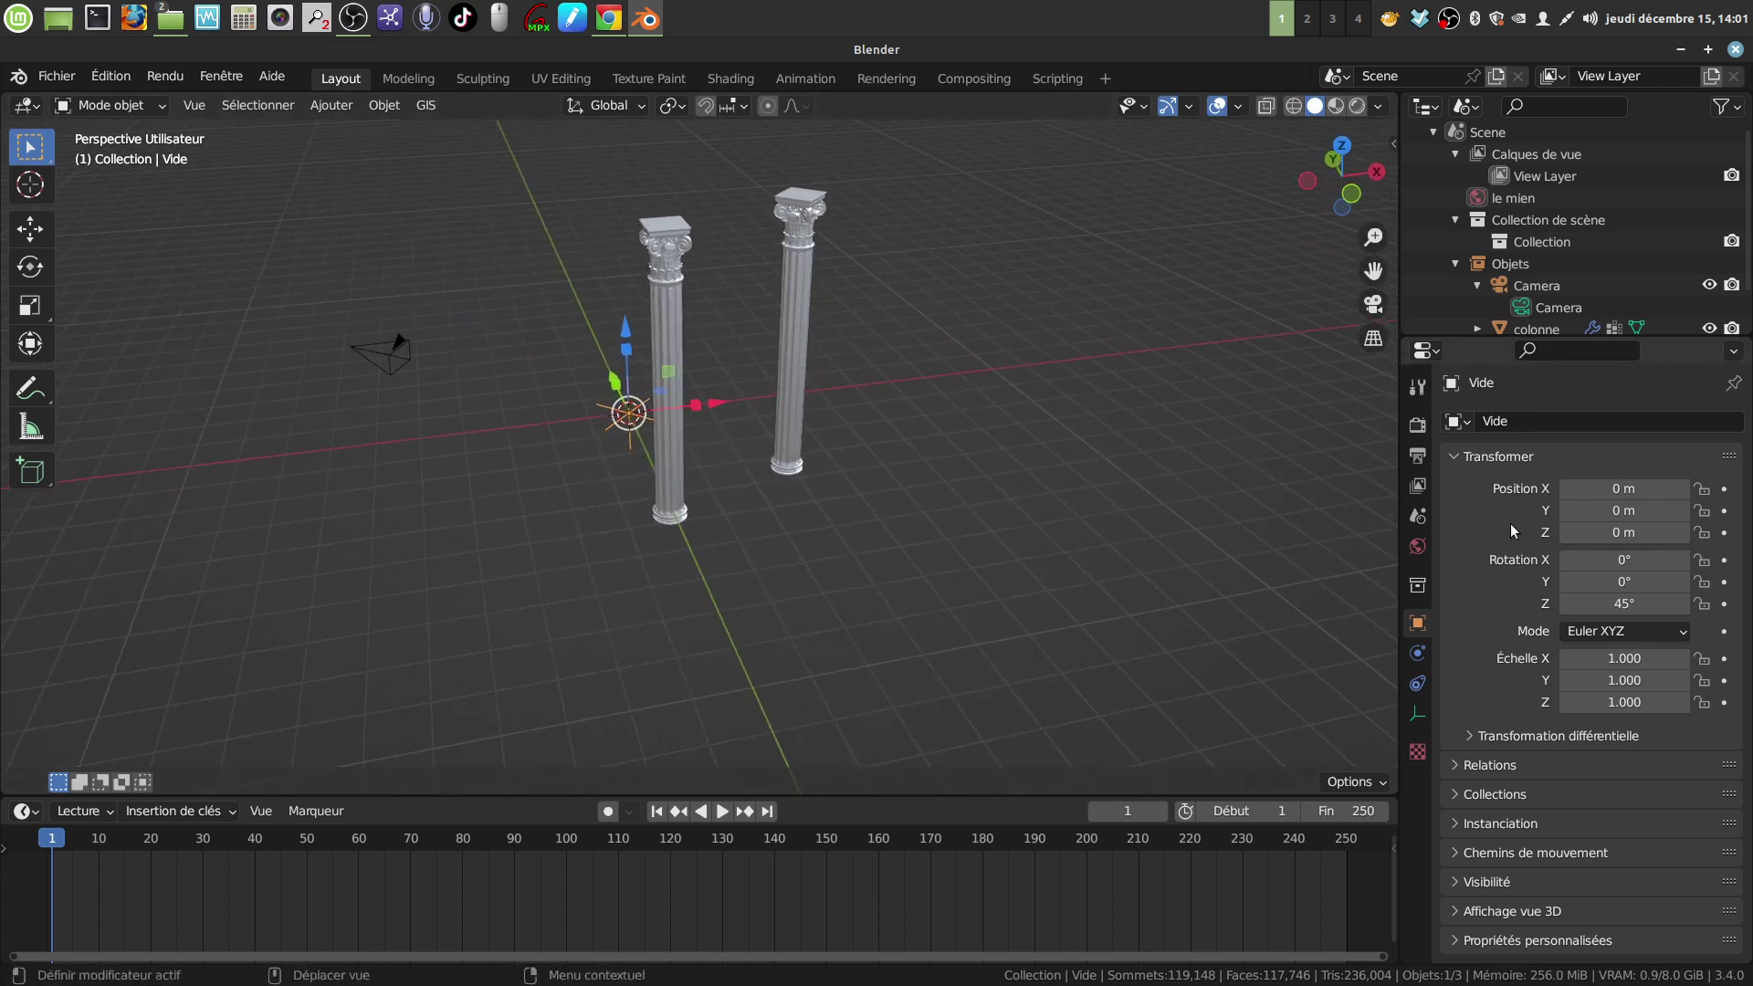
Raise the column's Array modifier count to 10
left_click(793, 440)
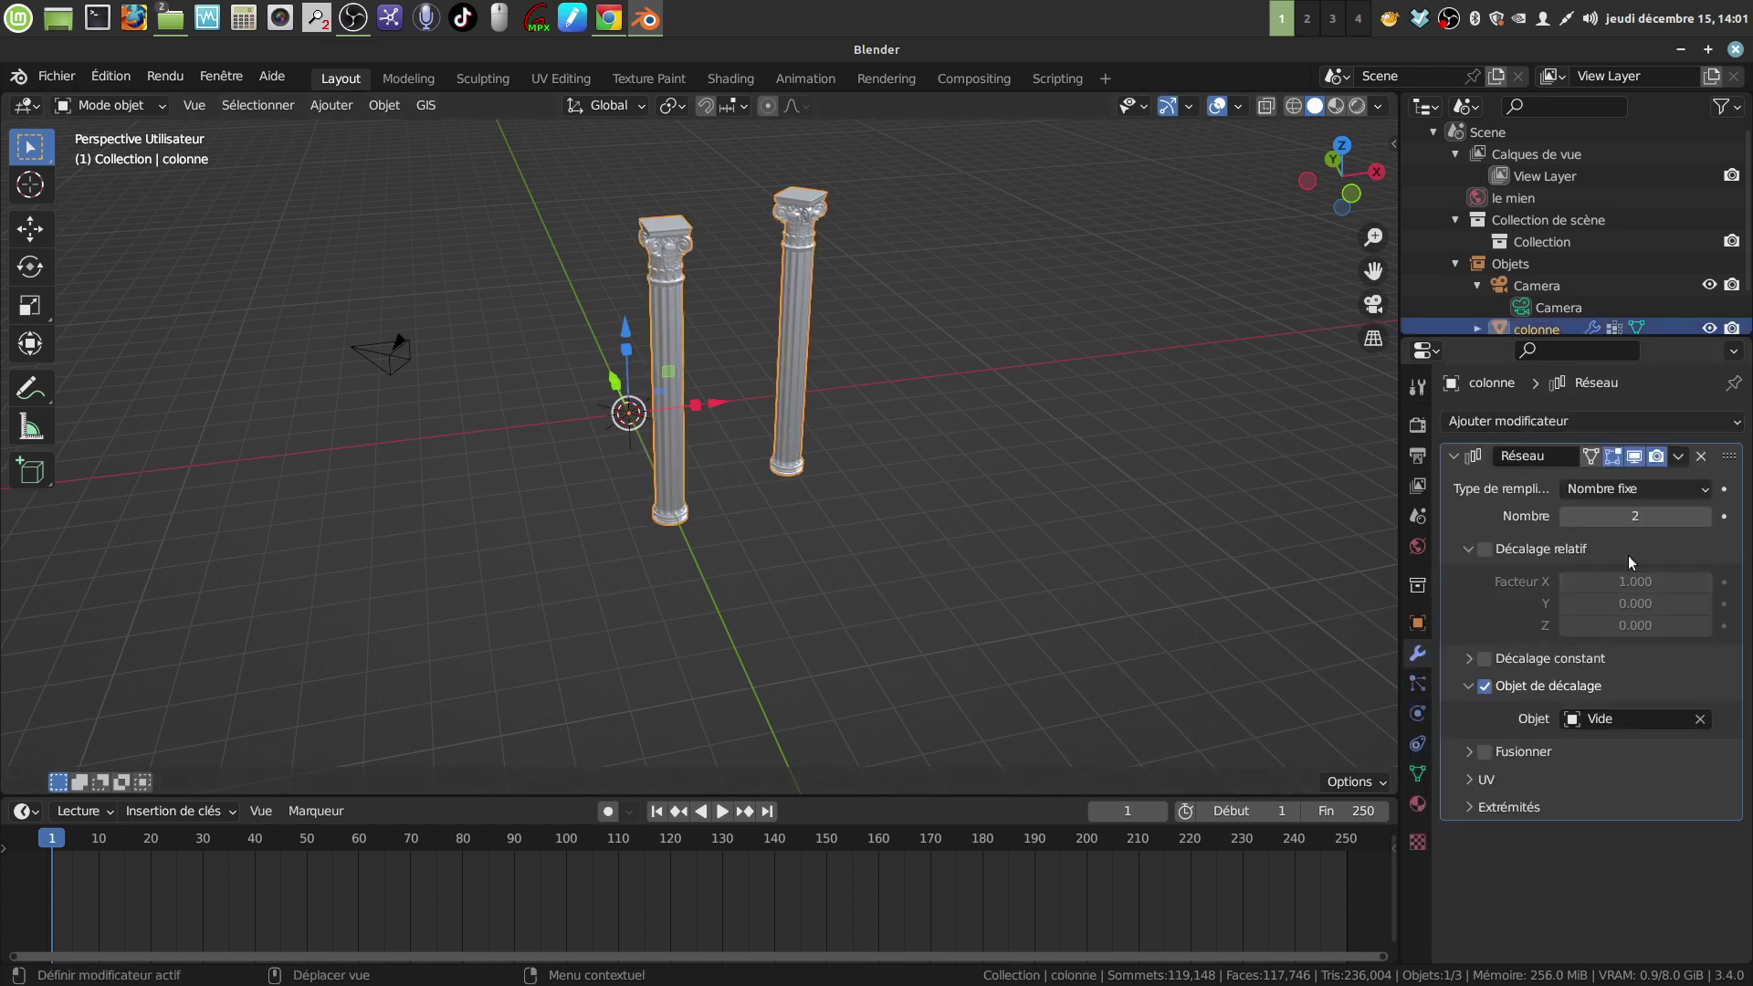
left_click(1706, 517)
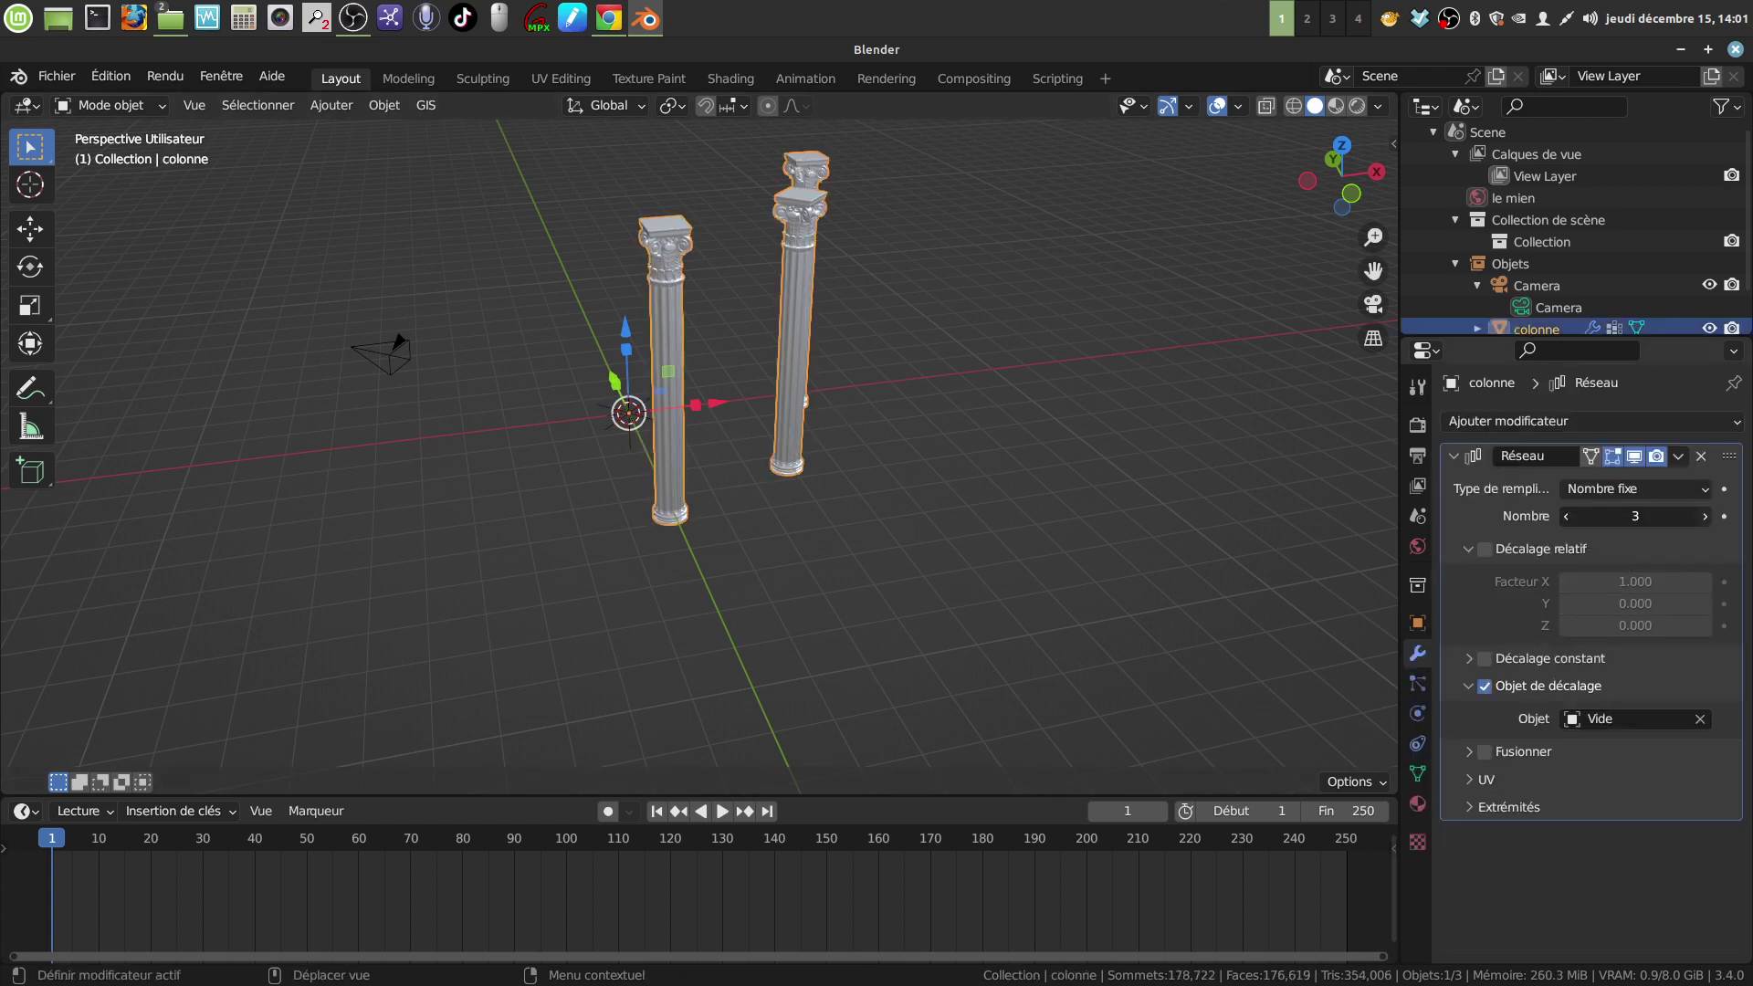
left_click(1705, 517)
left_click(1705, 516)
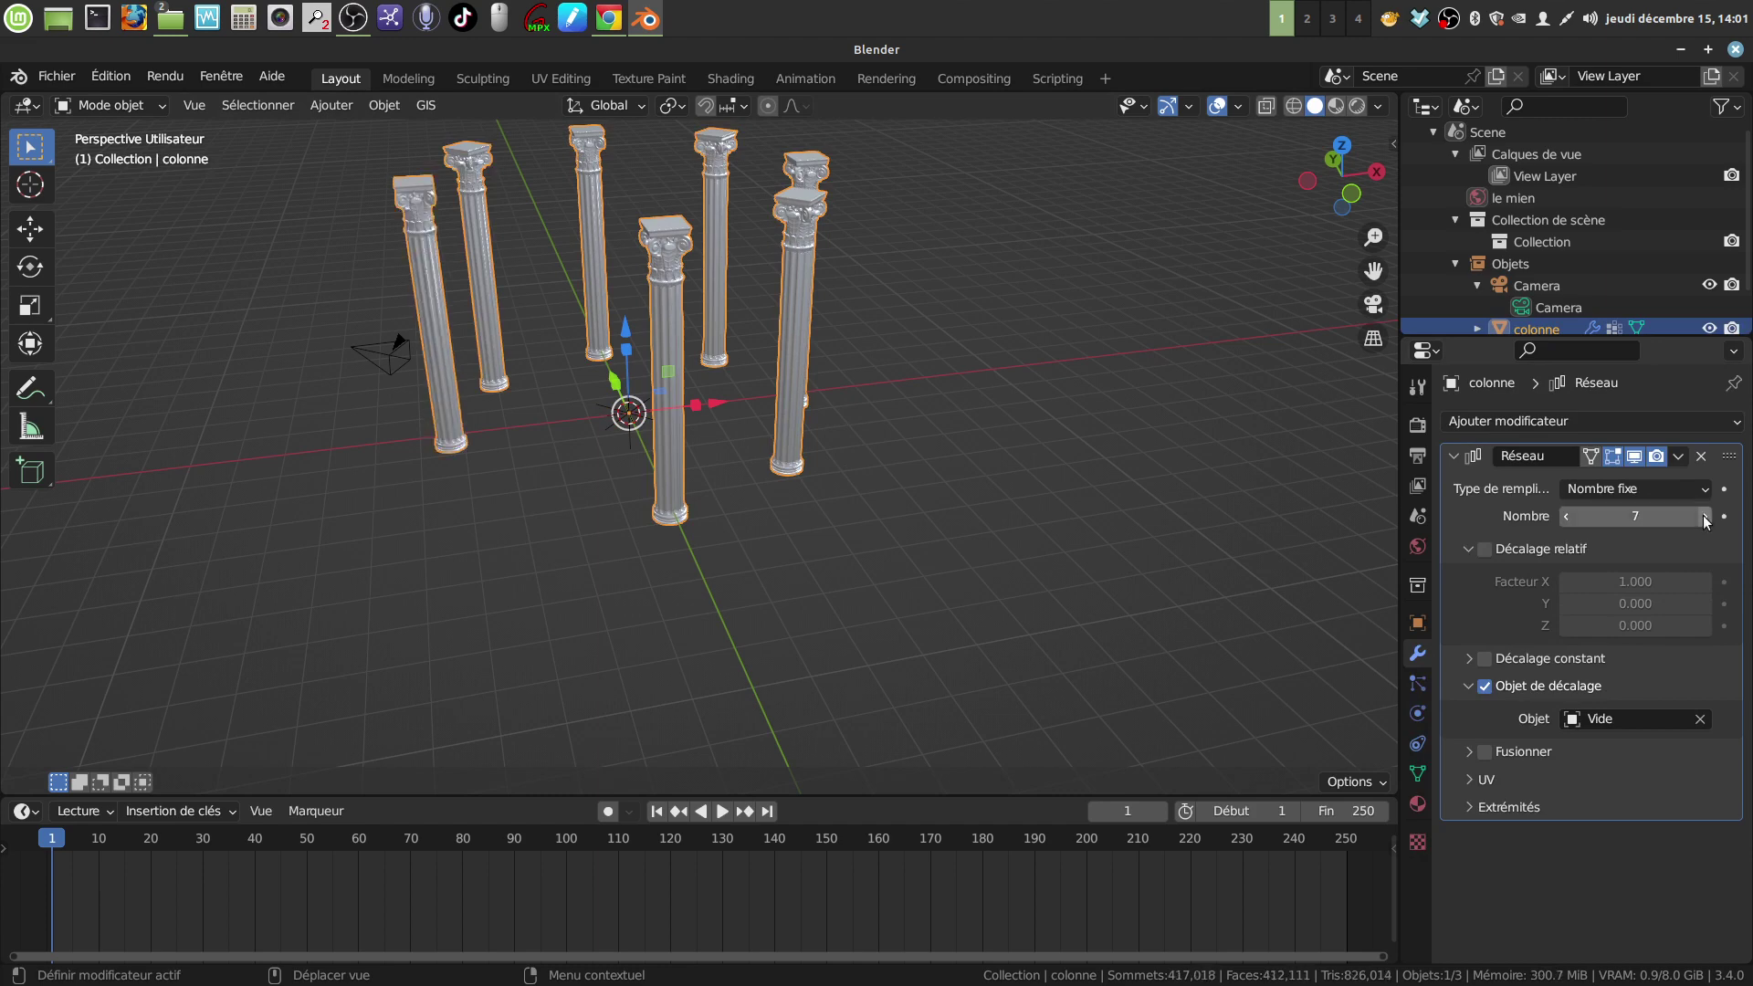
left_click(1706, 517)
mouse_move(924, 517)
middle_mouse_down()
mouse_move(978, 462)
mouse_move(998, 536)
mouse_move(982, 511)
middle_mouse_up()
mouse_move(831, 507)
middle_mouse_down()
mouse_move(873, 436)
mouse_move(913, 501)
mouse_move(846, 566)
mouse_move(819, 539)
middle_mouse_up()
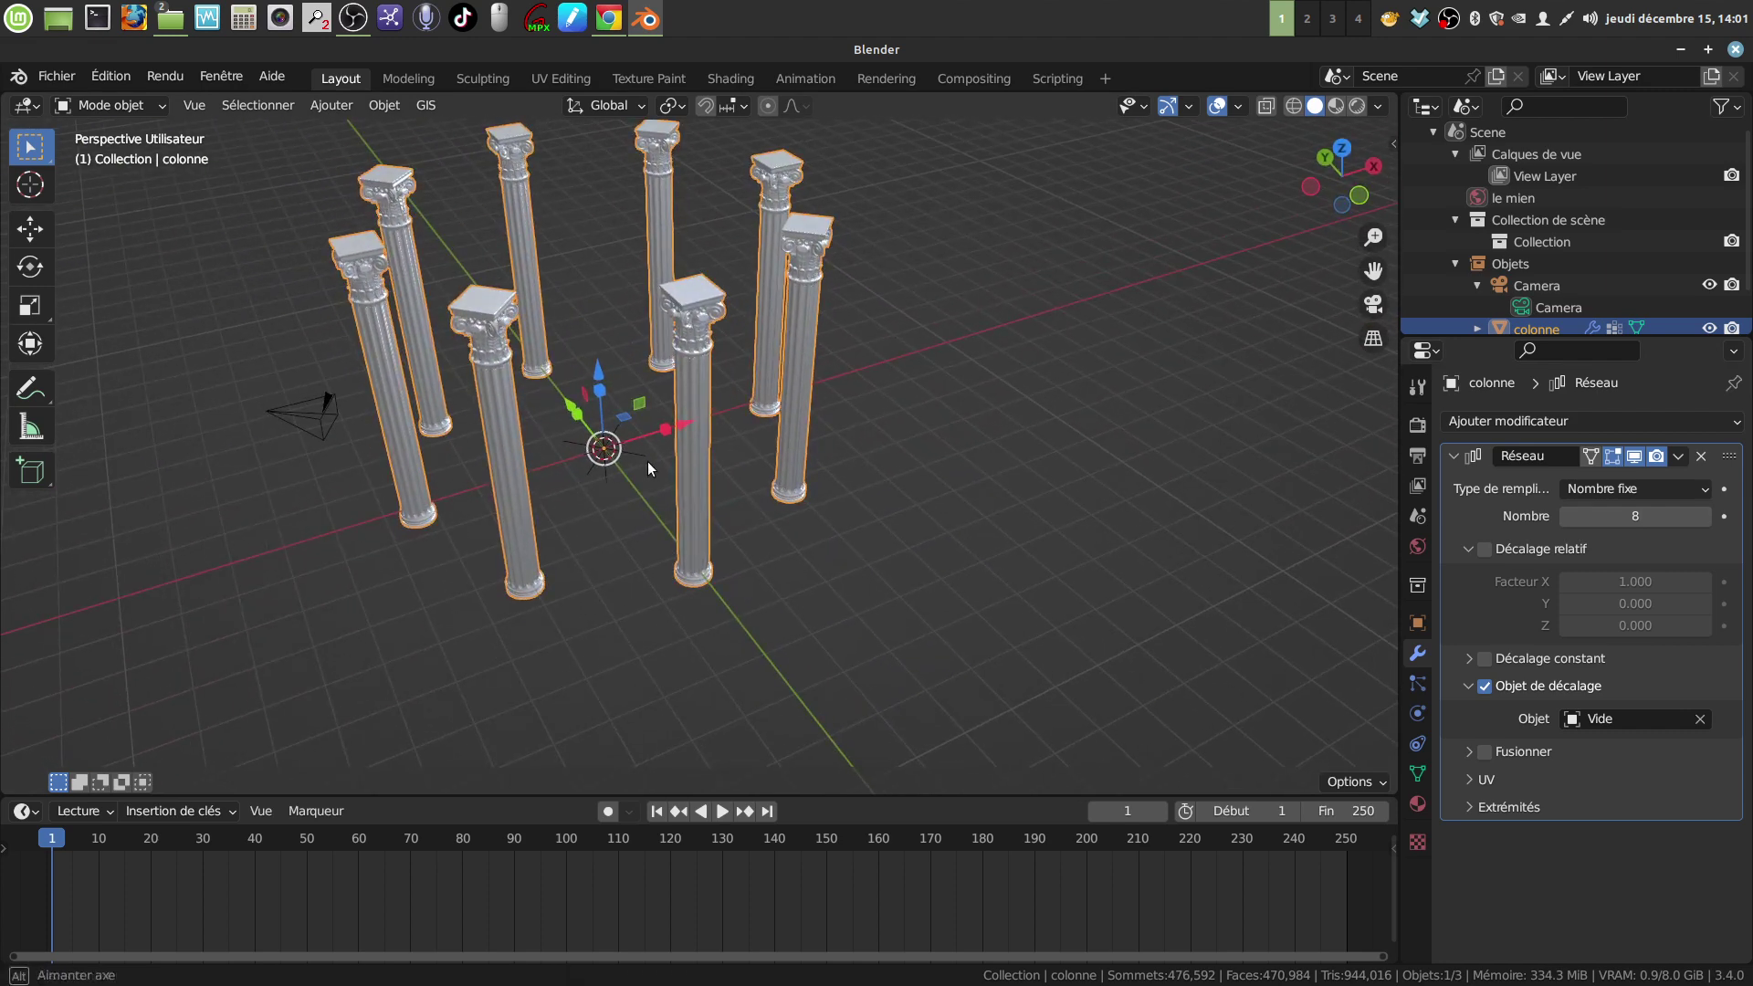
middle_click_drag(648, 462, 657, 466)
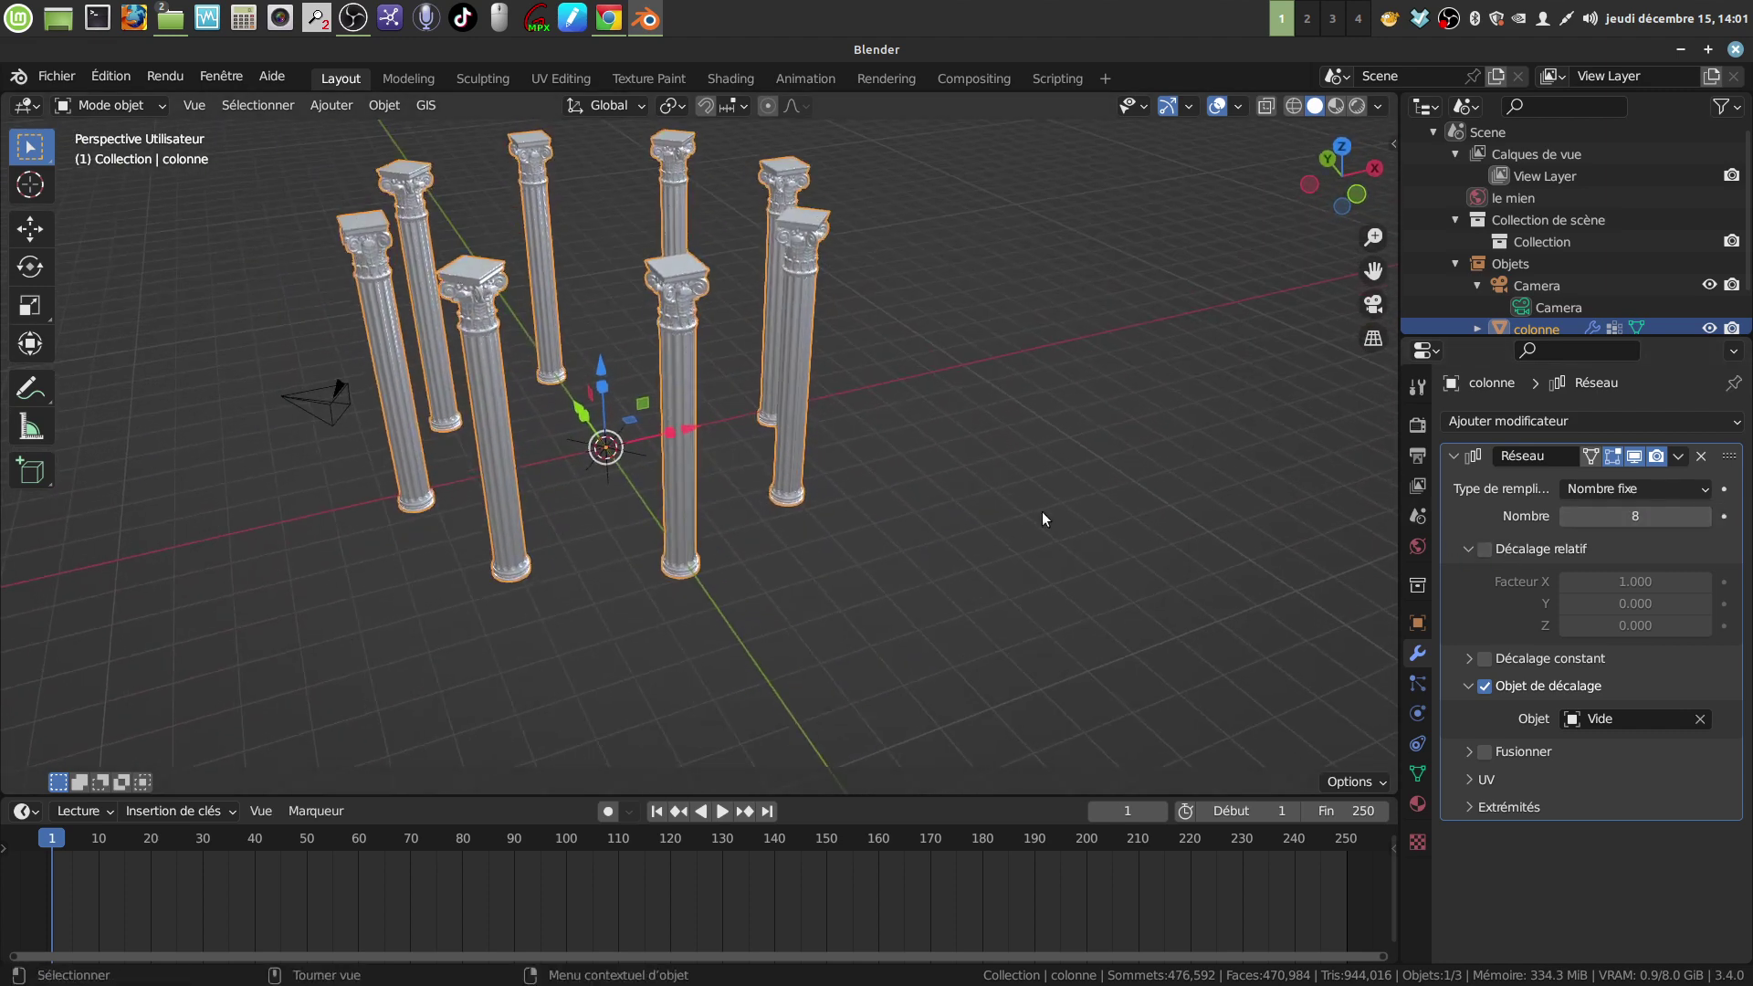
middle_click_drag(1041, 512, 1020, 499)
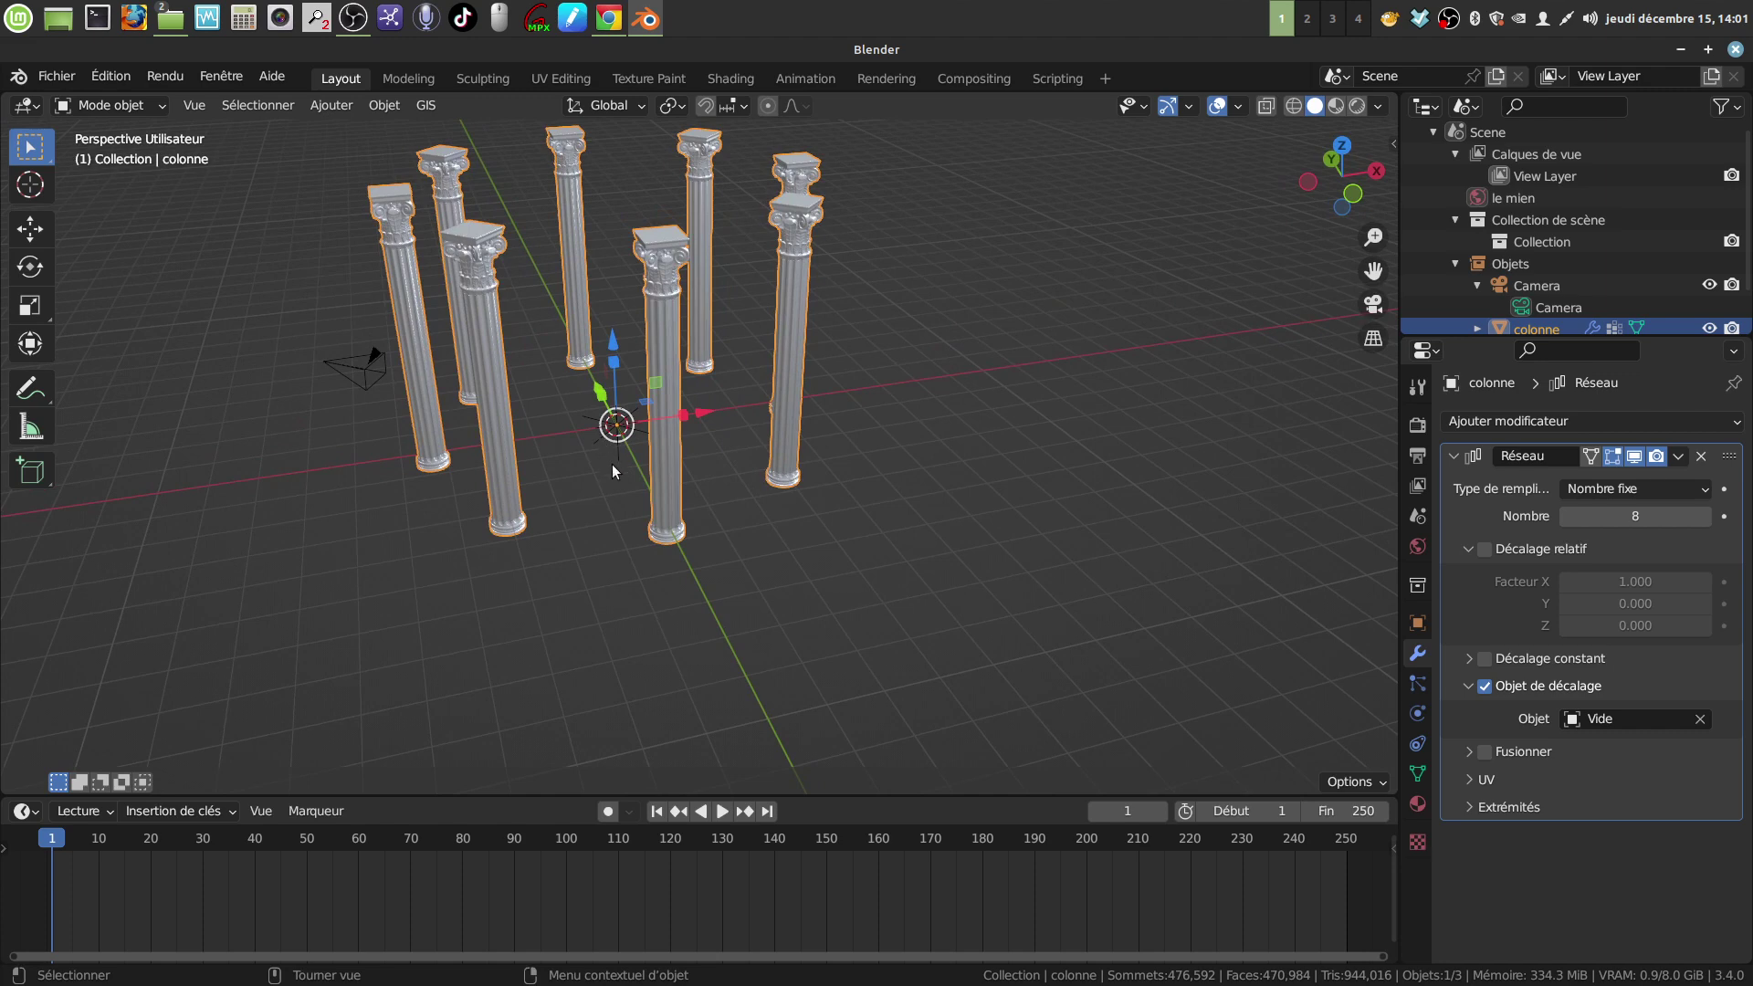
middle_click_drag(611, 465, 639, 475)
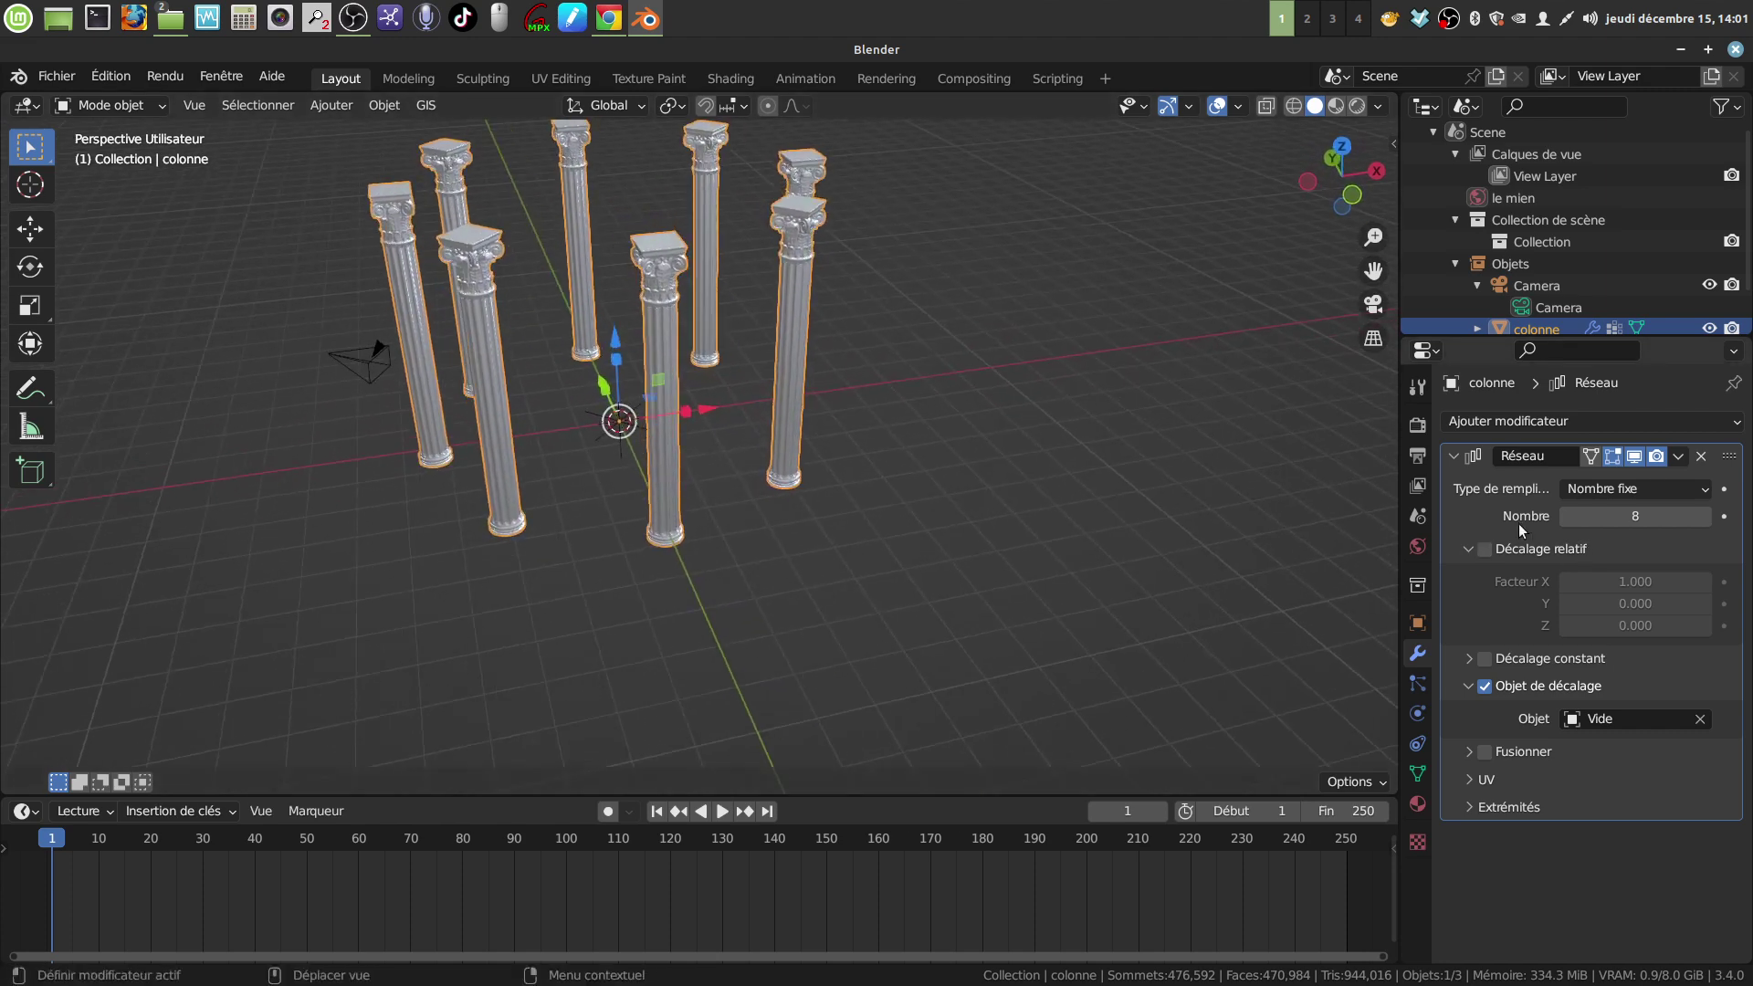
left_click(1705, 516)
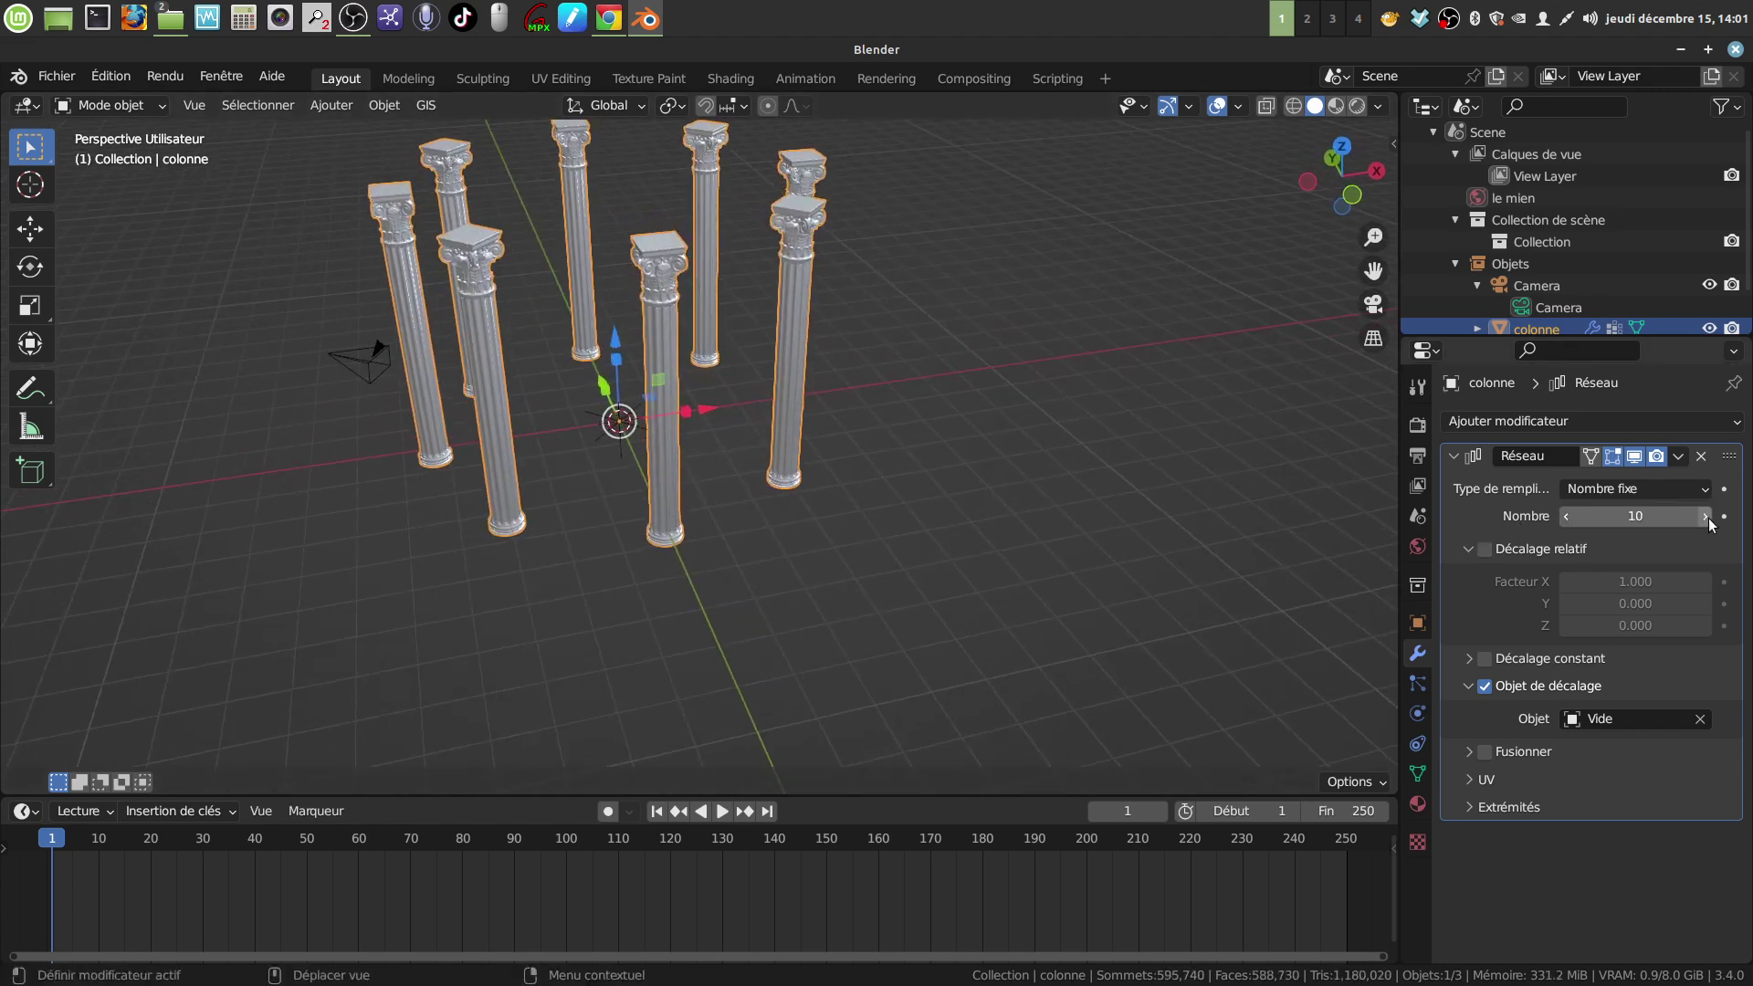
Reset the empty Vide's Z rotation, then enter 36° for an even ring
left_click(615, 458)
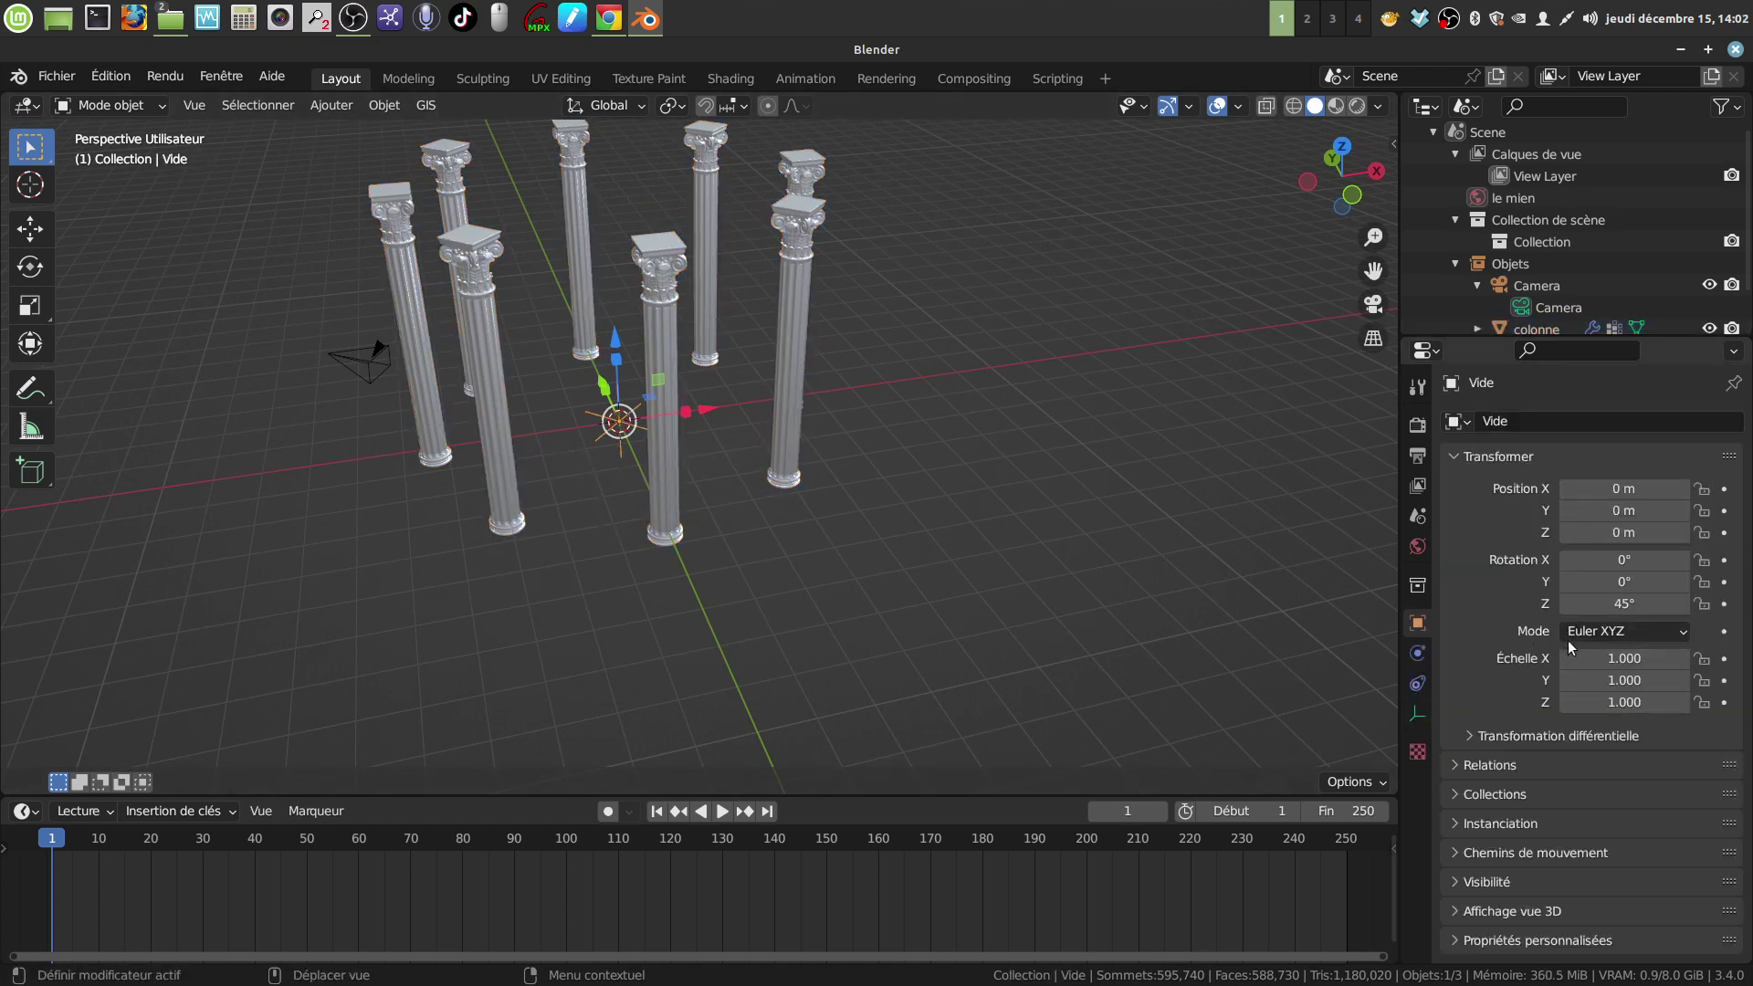
left_click(1624, 604)
key("BackSpace")
type("0")
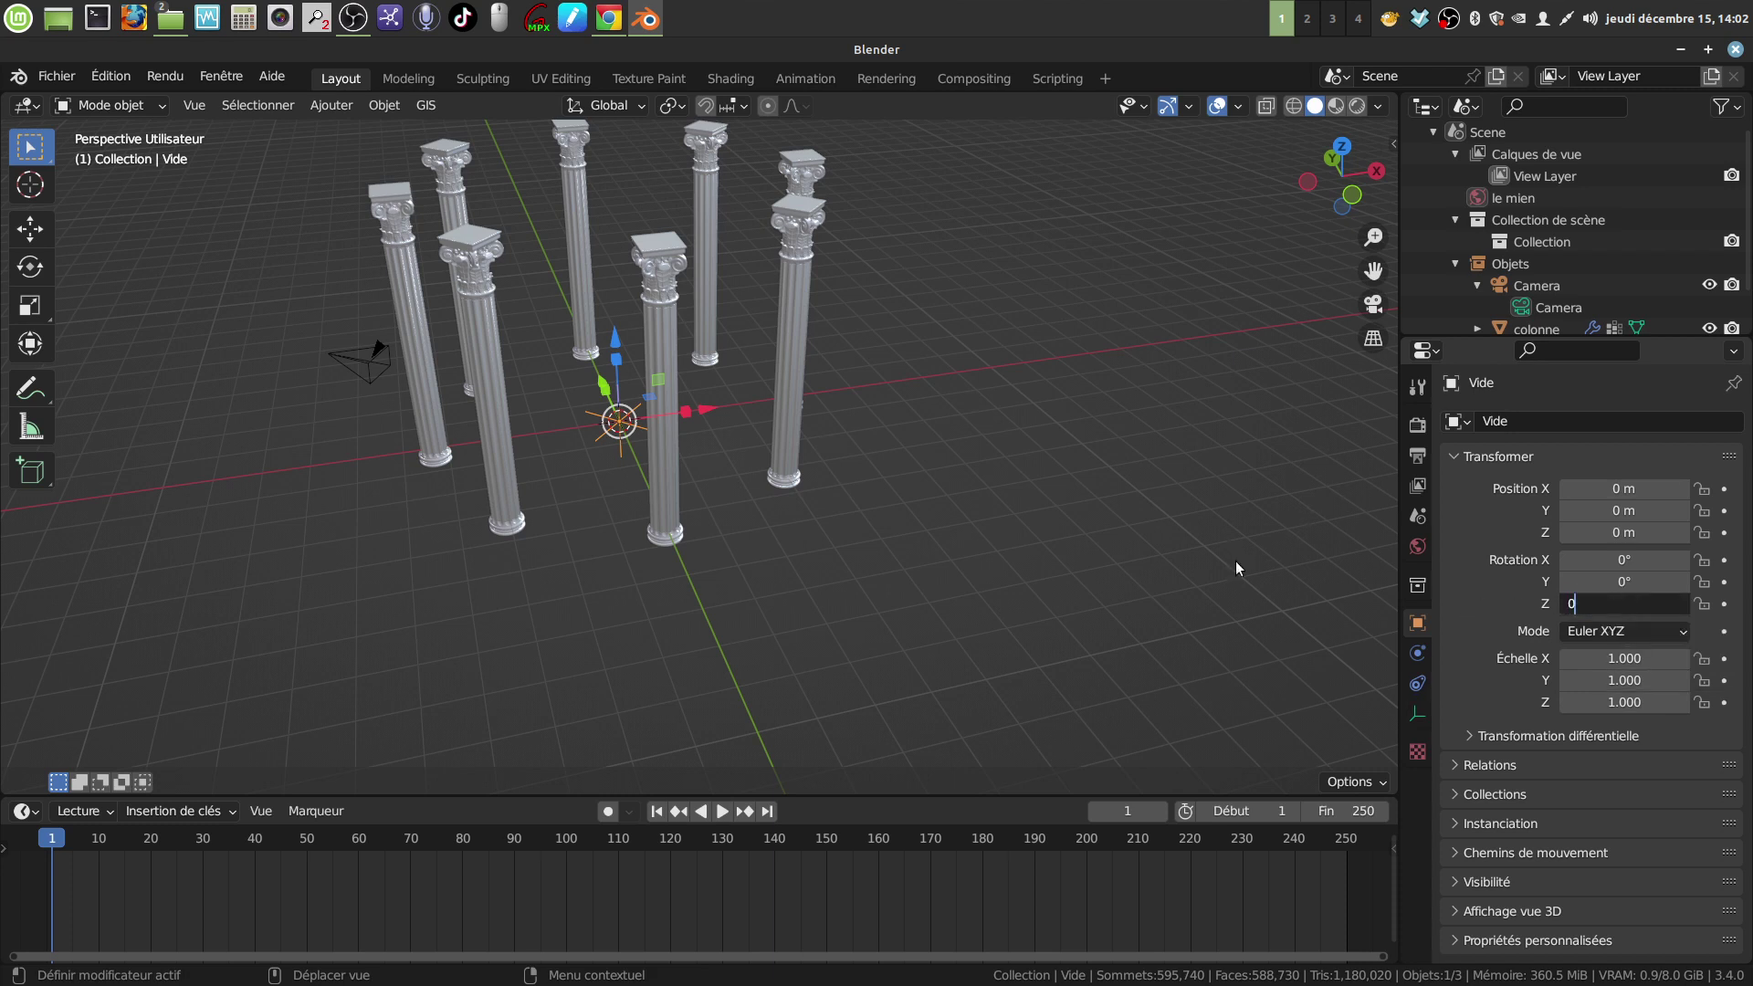
key("Return")
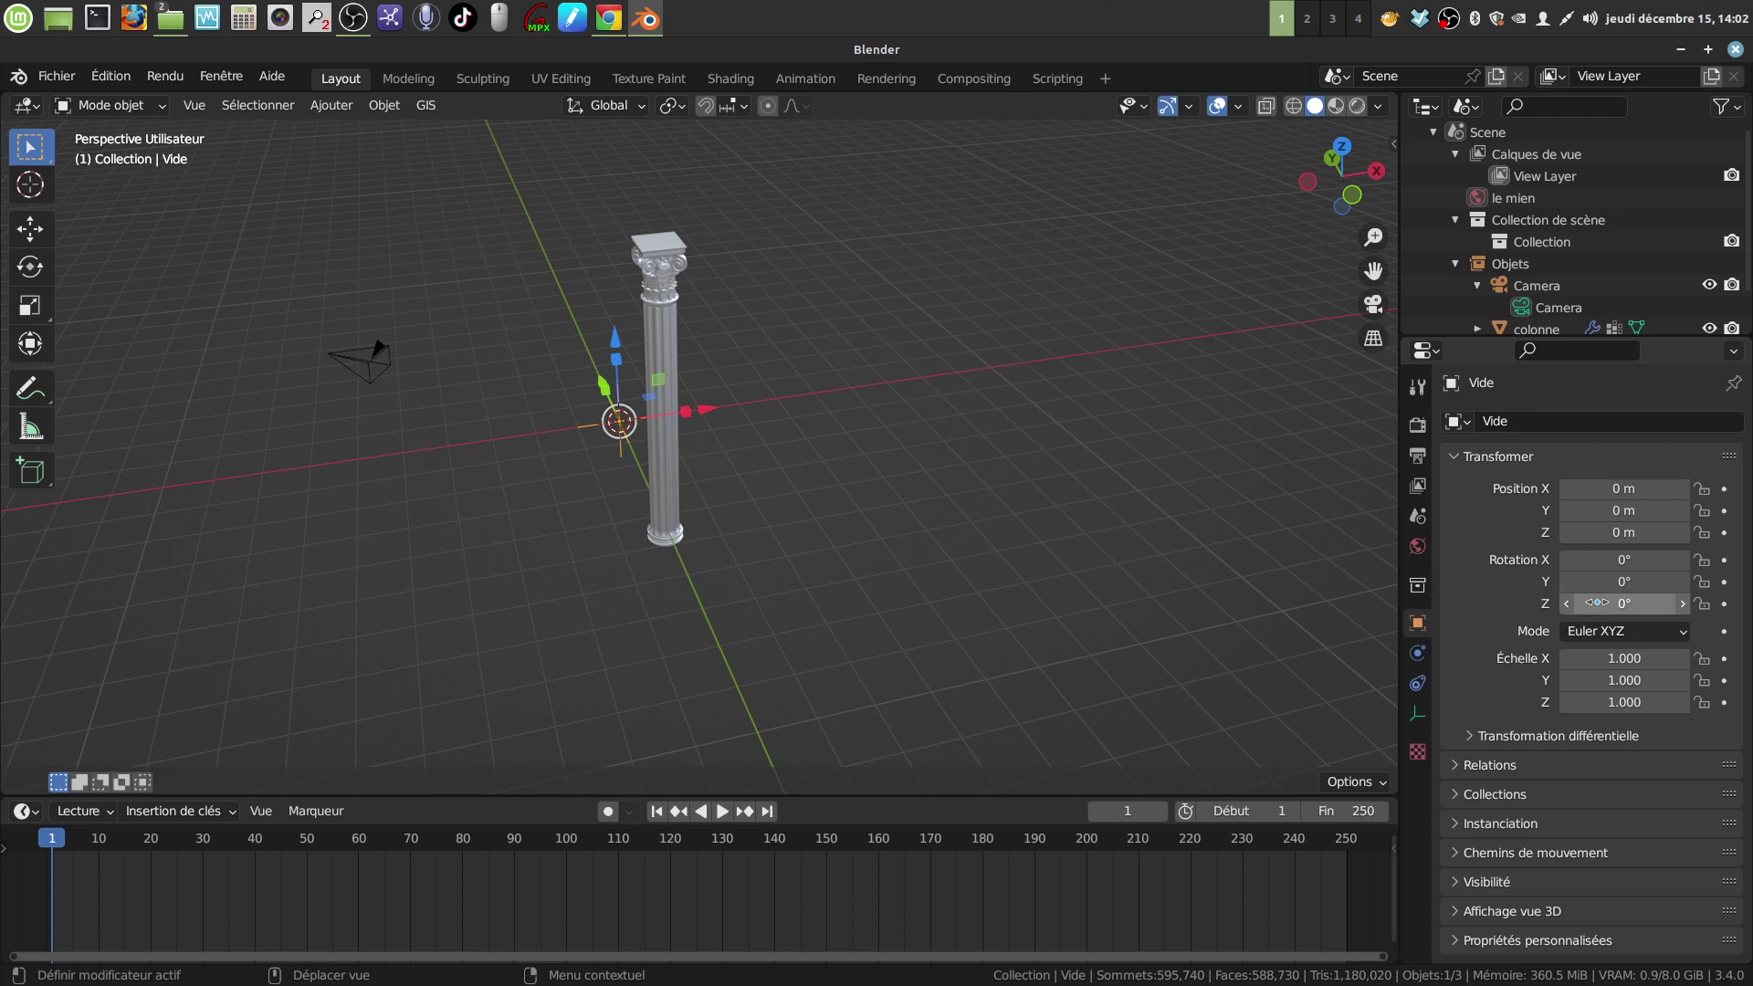
left_click(1600, 604)
key("BackSpace")
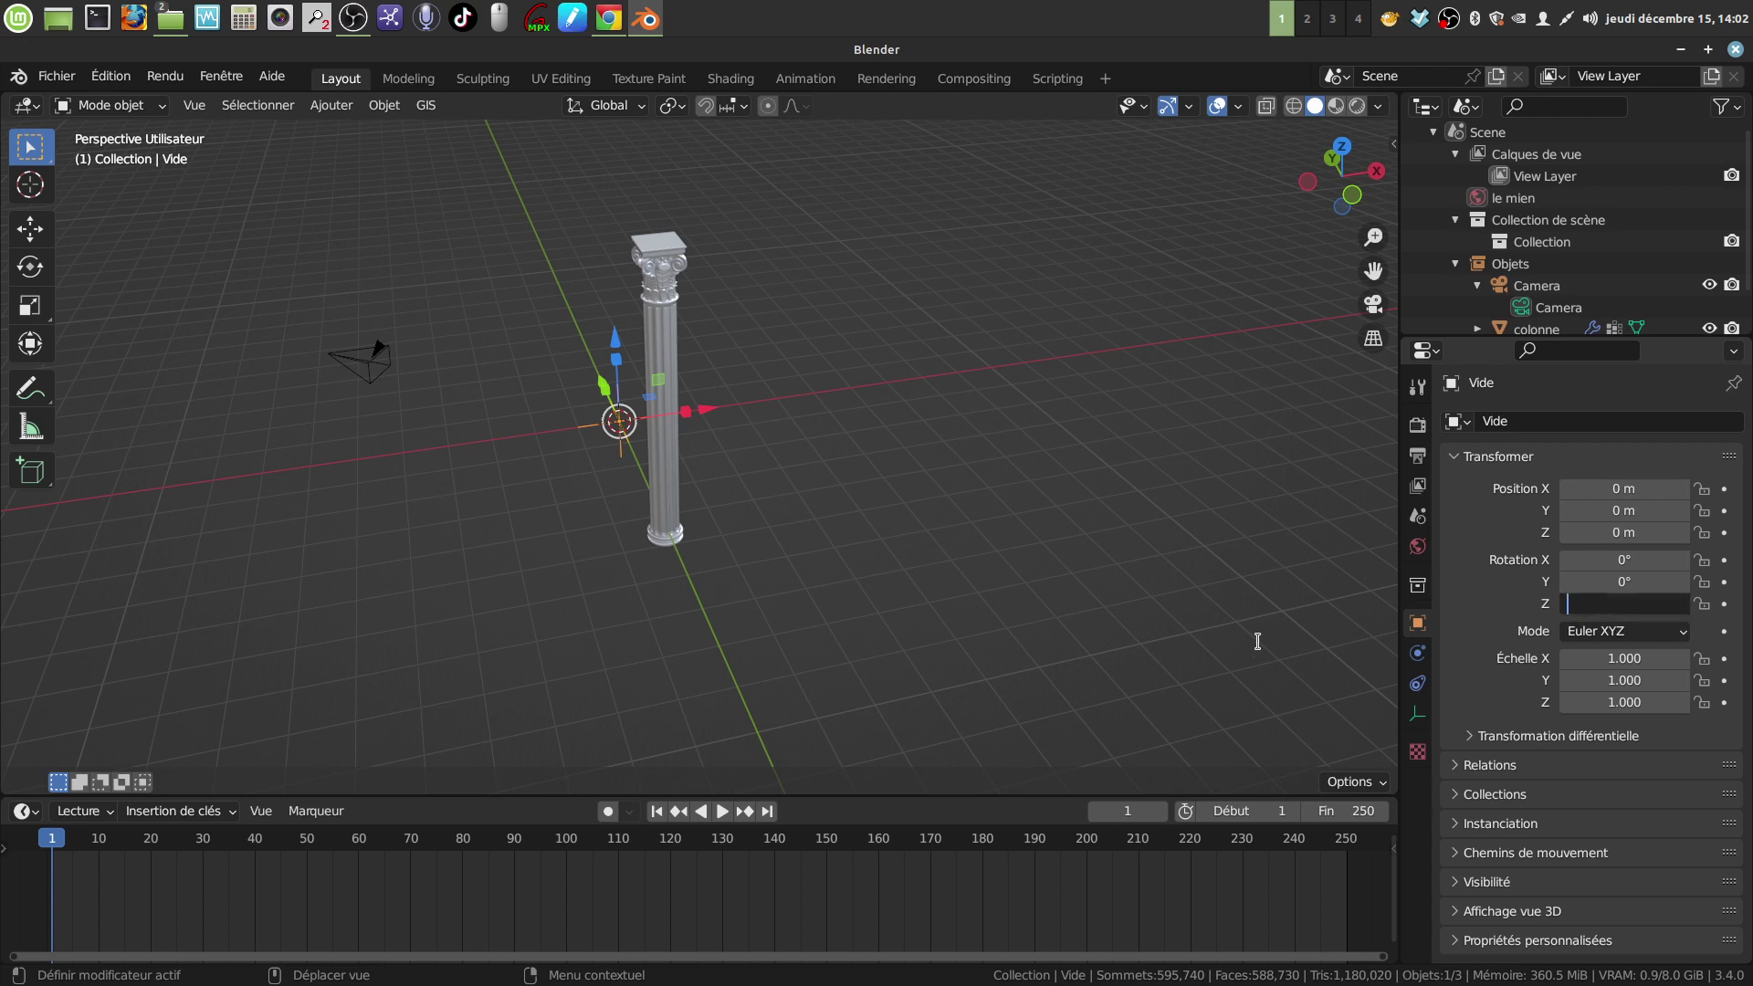
type("36")
Confirm the 36° rotation and inspect the ring of ten columns
key("Return")
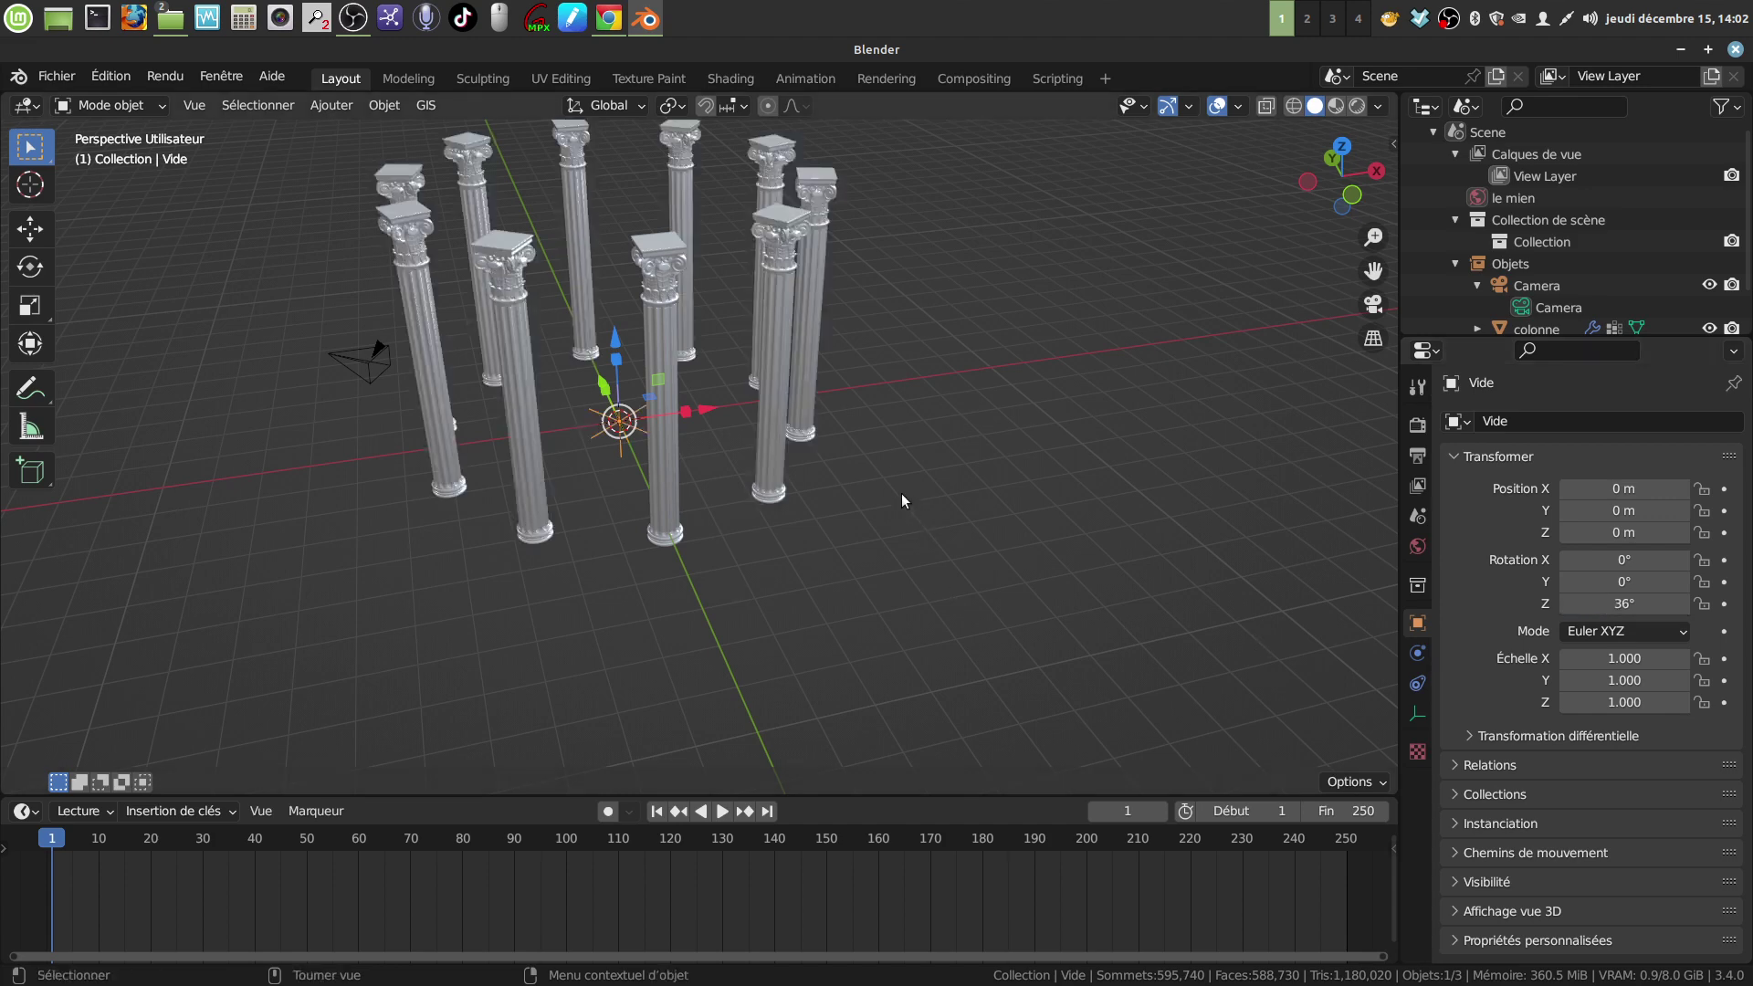
mouse_move(901, 493)
middle_mouse_down()
mouse_move(879, 435)
mouse_move(934, 425)
mouse_move(907, 513)
mouse_move(842, 358)
mouse_move(735, 294)
middle_mouse_up()
scroll(907, 513, "down", 3)
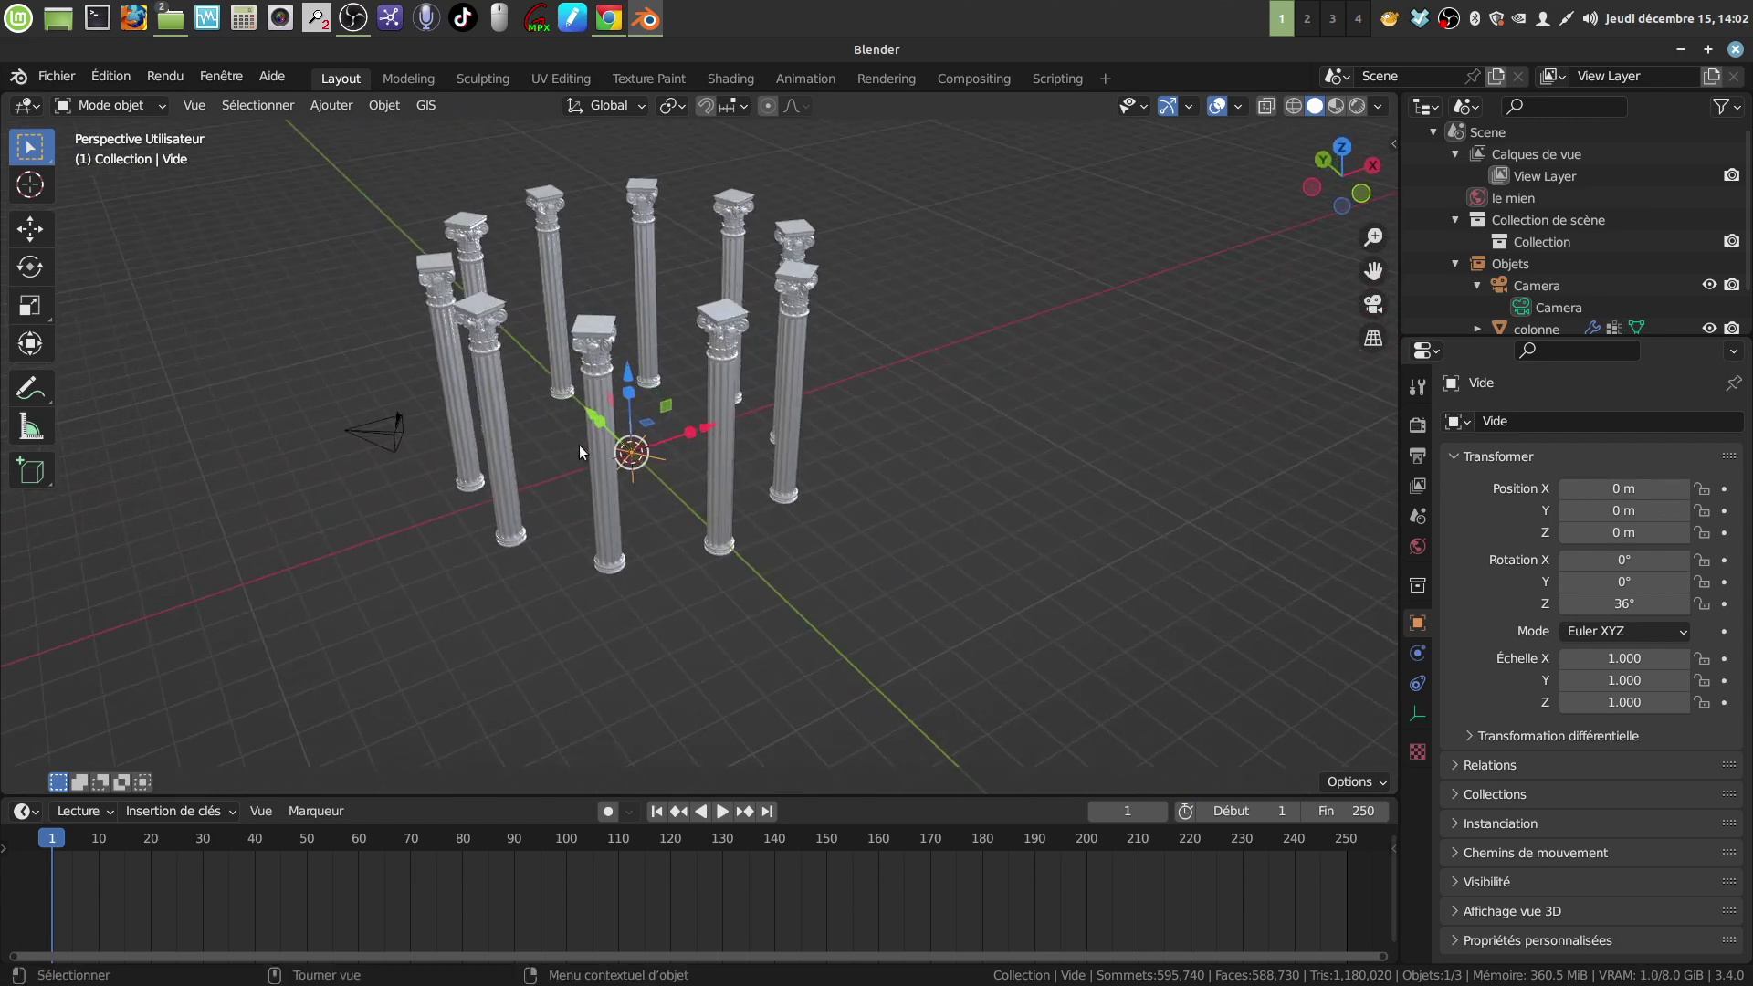
mouse_move(579, 446)
middle_mouse_down()
mouse_move(643, 369)
mouse_move(716, 584)
mouse_move(590, 518)
mouse_move(551, 407)
middle_mouse_up()
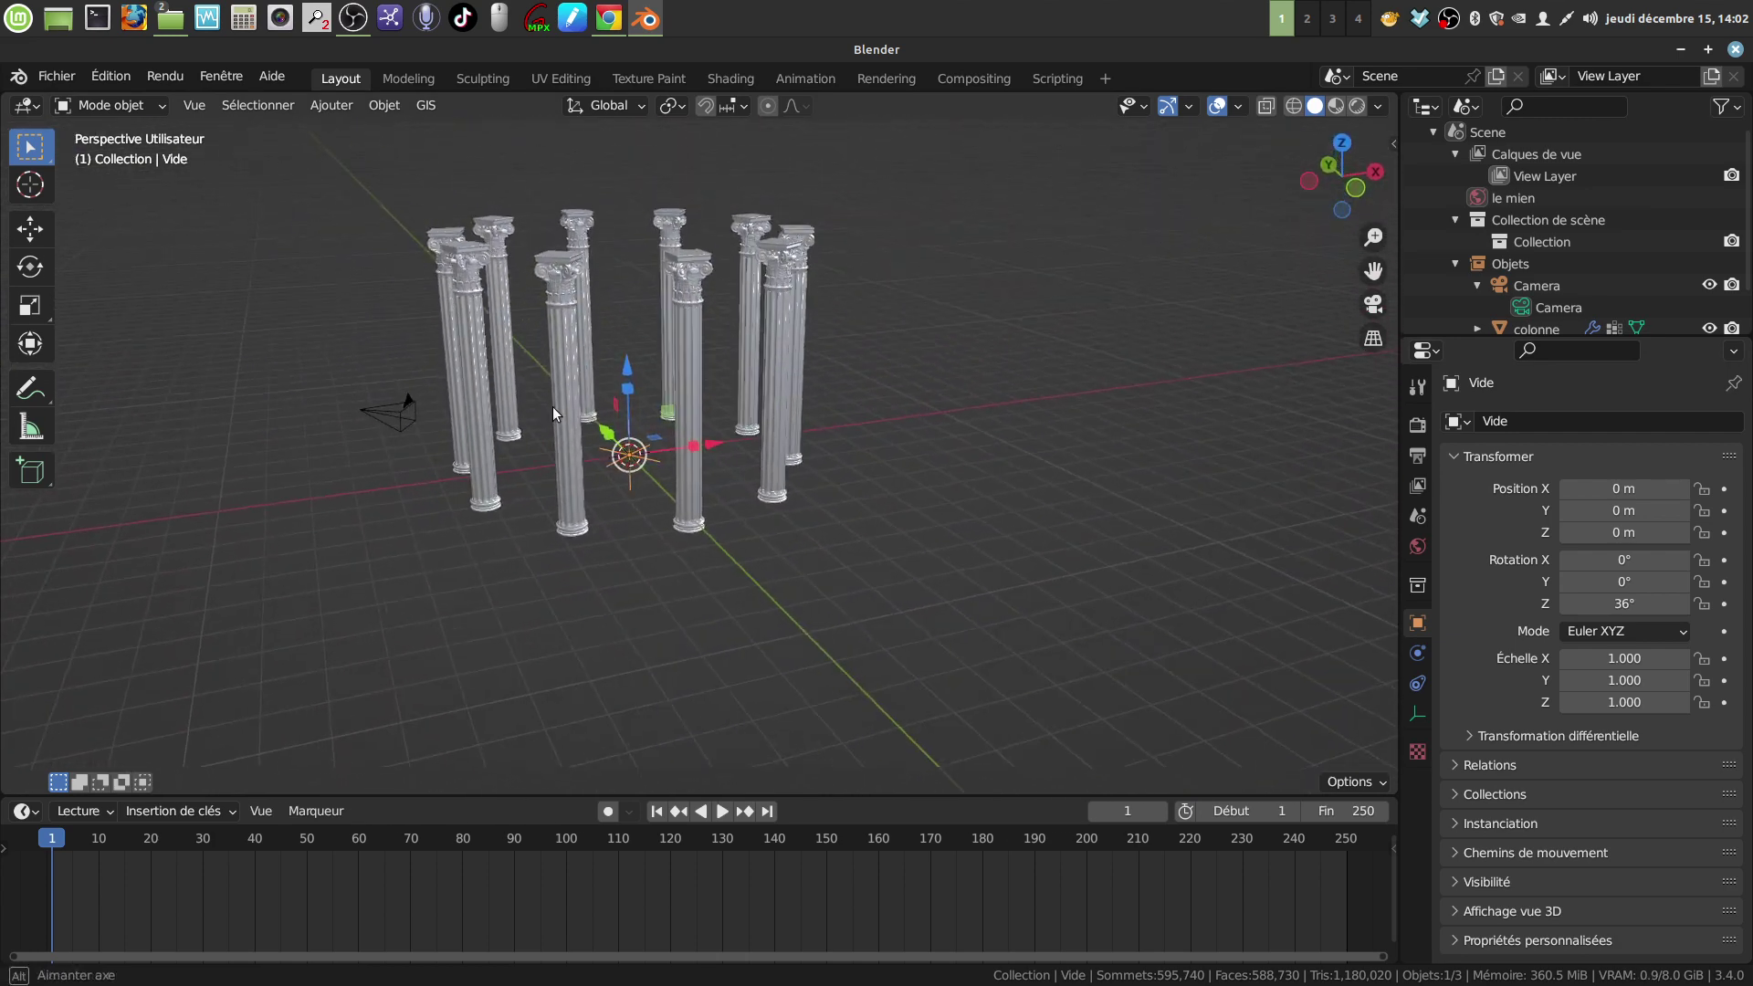
scroll(670, 552, "up", 3)
mouse_move(662, 505)
middle_mouse_down()
mouse_move(701, 398)
mouse_move(748, 420)
mouse_move(714, 500)
middle_mouse_up()
scroll(725, 529, "down", 4)
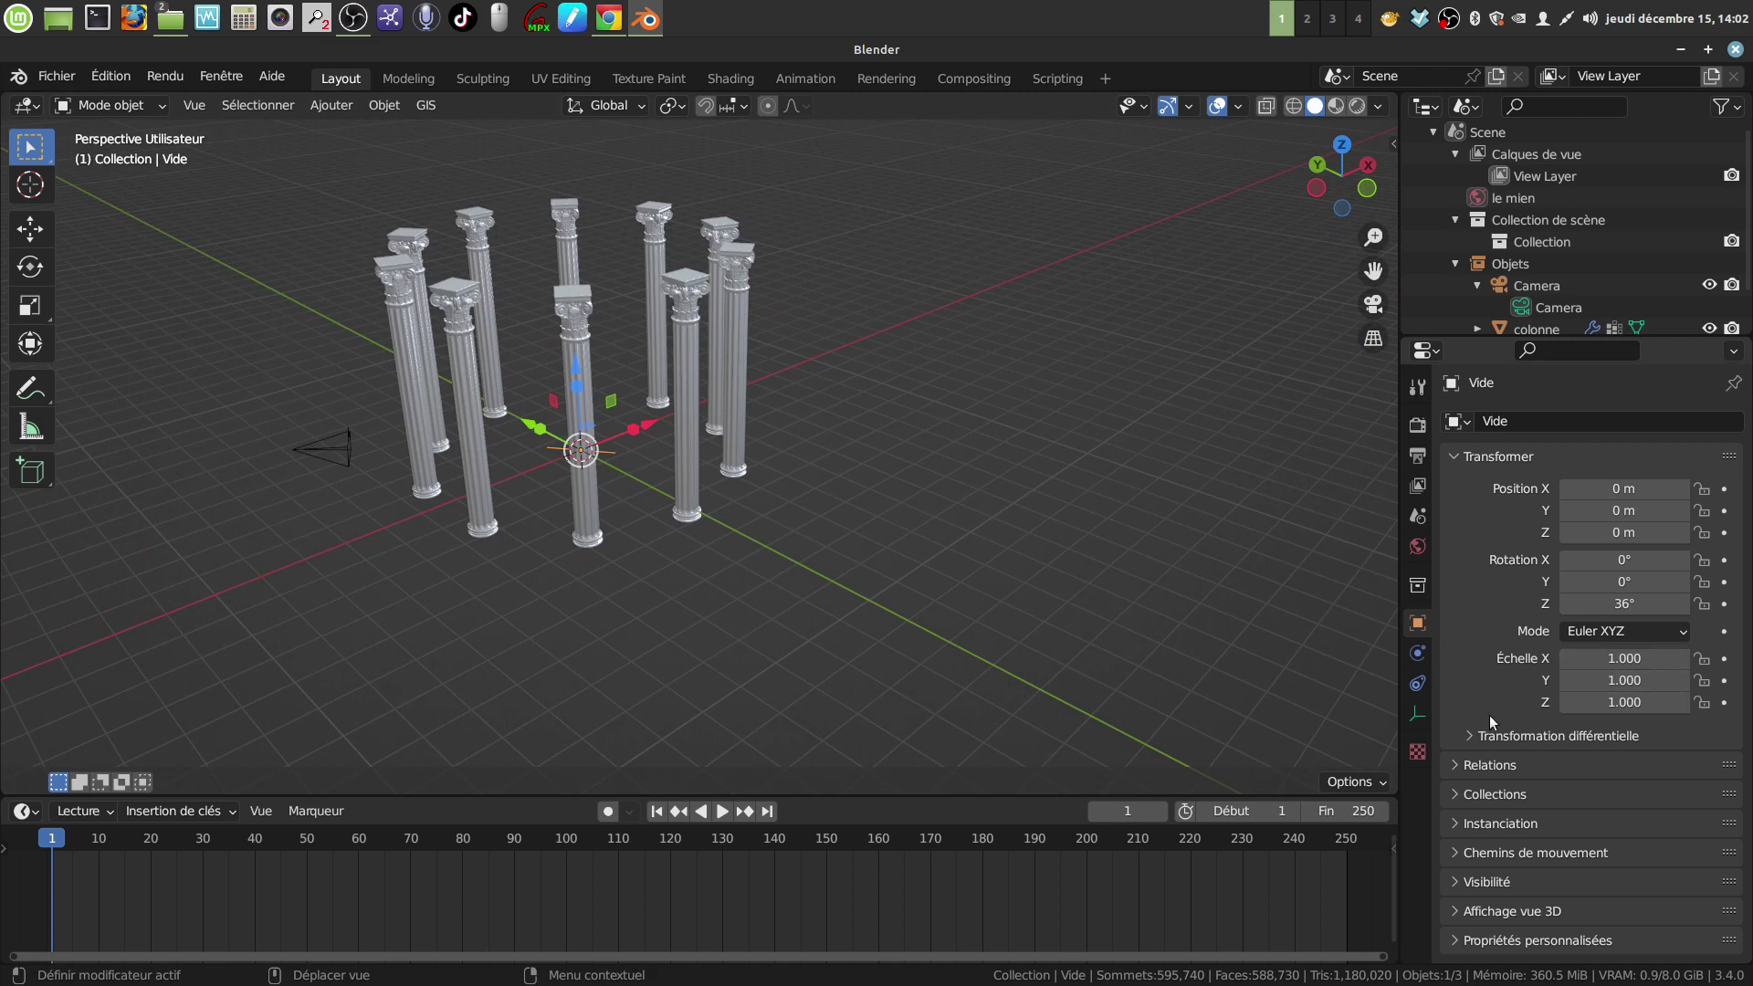
Remove the column's Array modifier and select the empty Vide
left_click(680, 509)
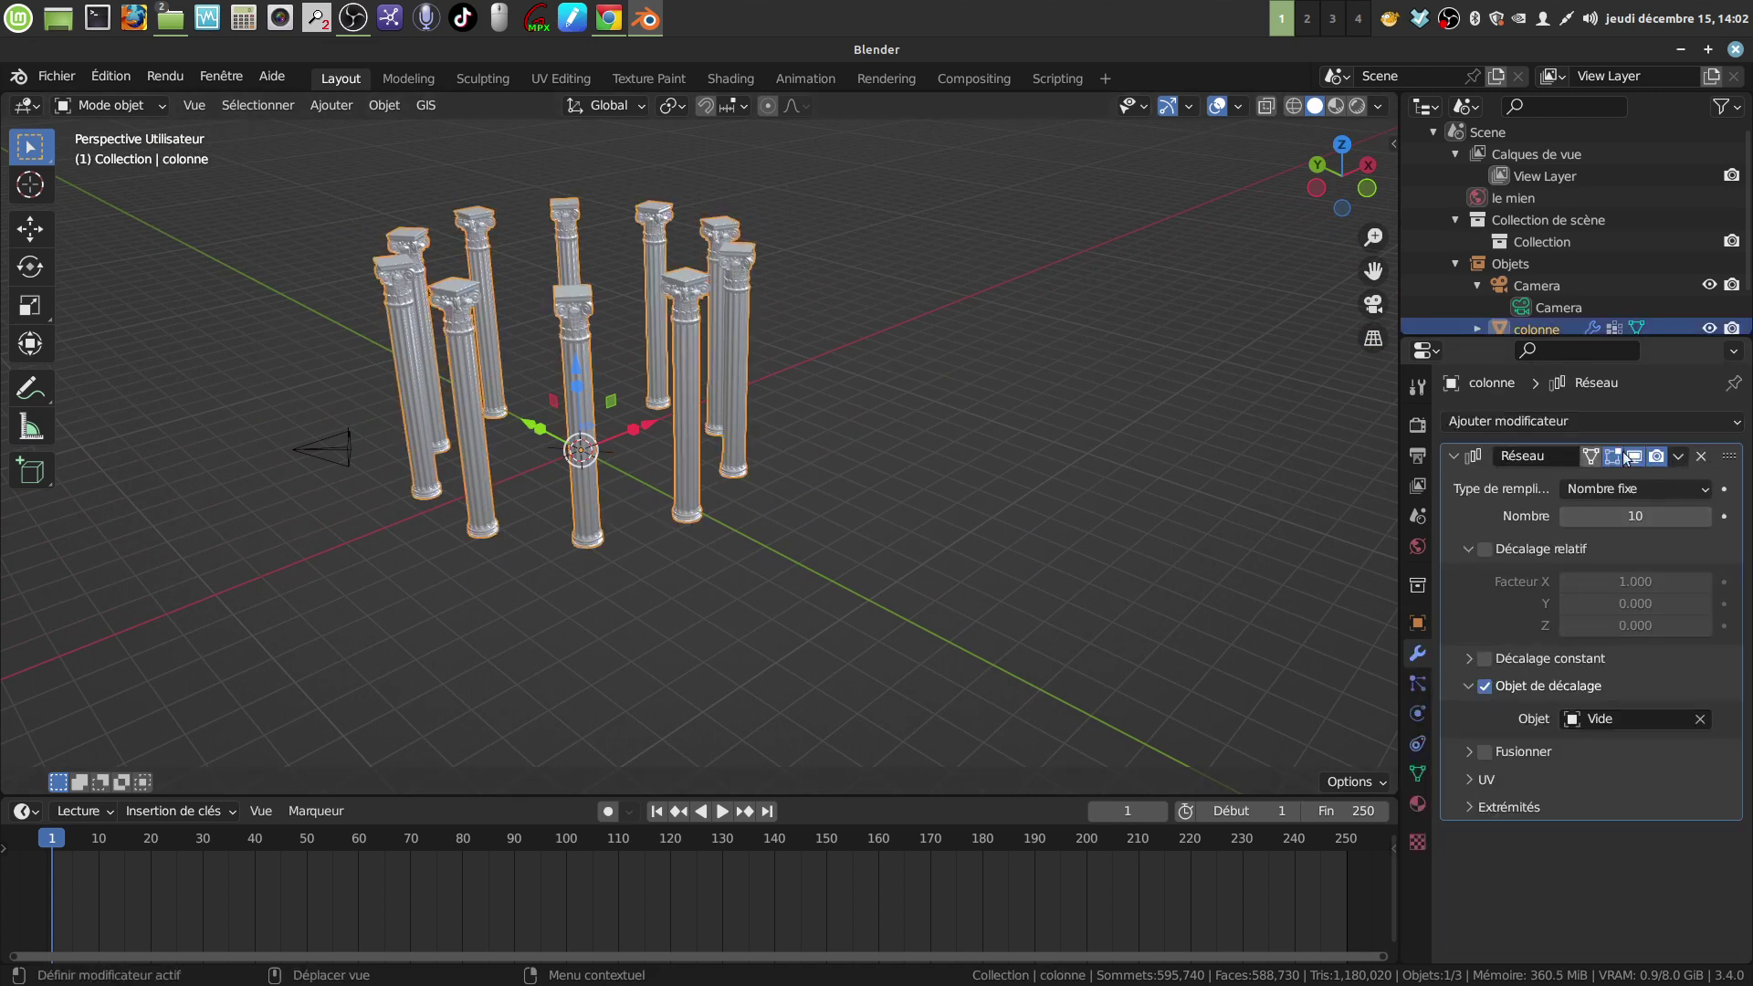
left_click(1701, 456)
middle_click_drag(694, 550, 604, 506)
left_click(608, 487)
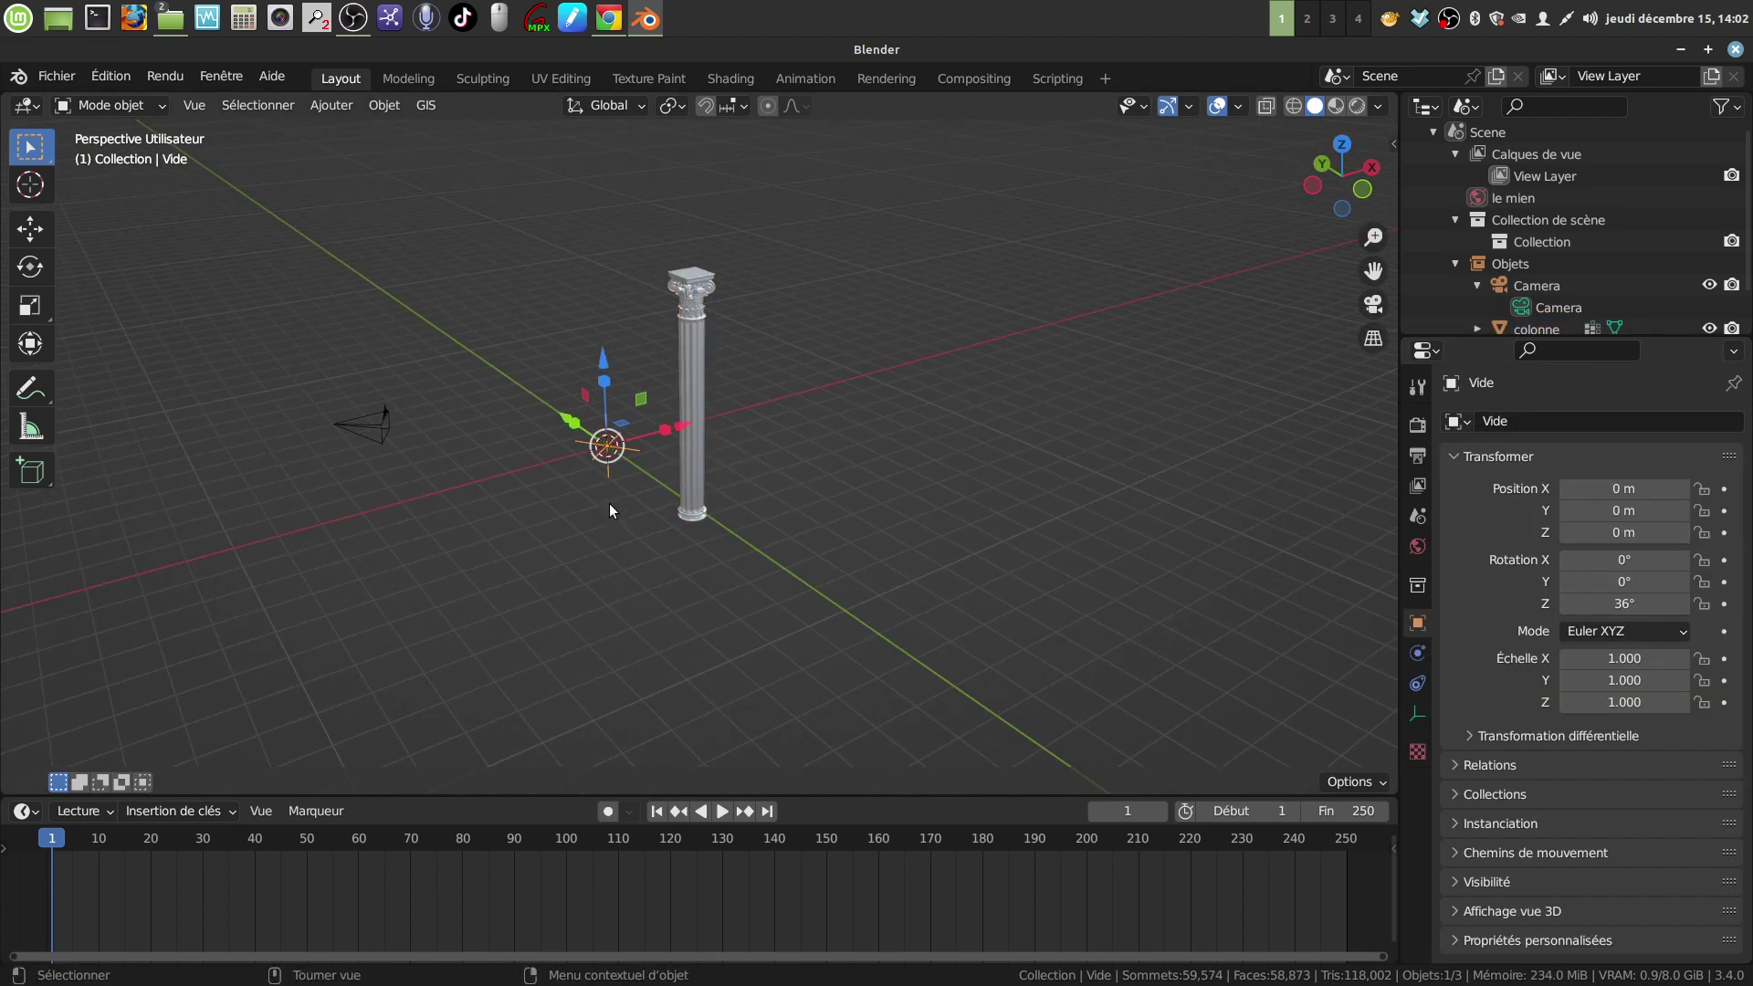
Delete the empty Vide
key("x")
left_click(588, 517)
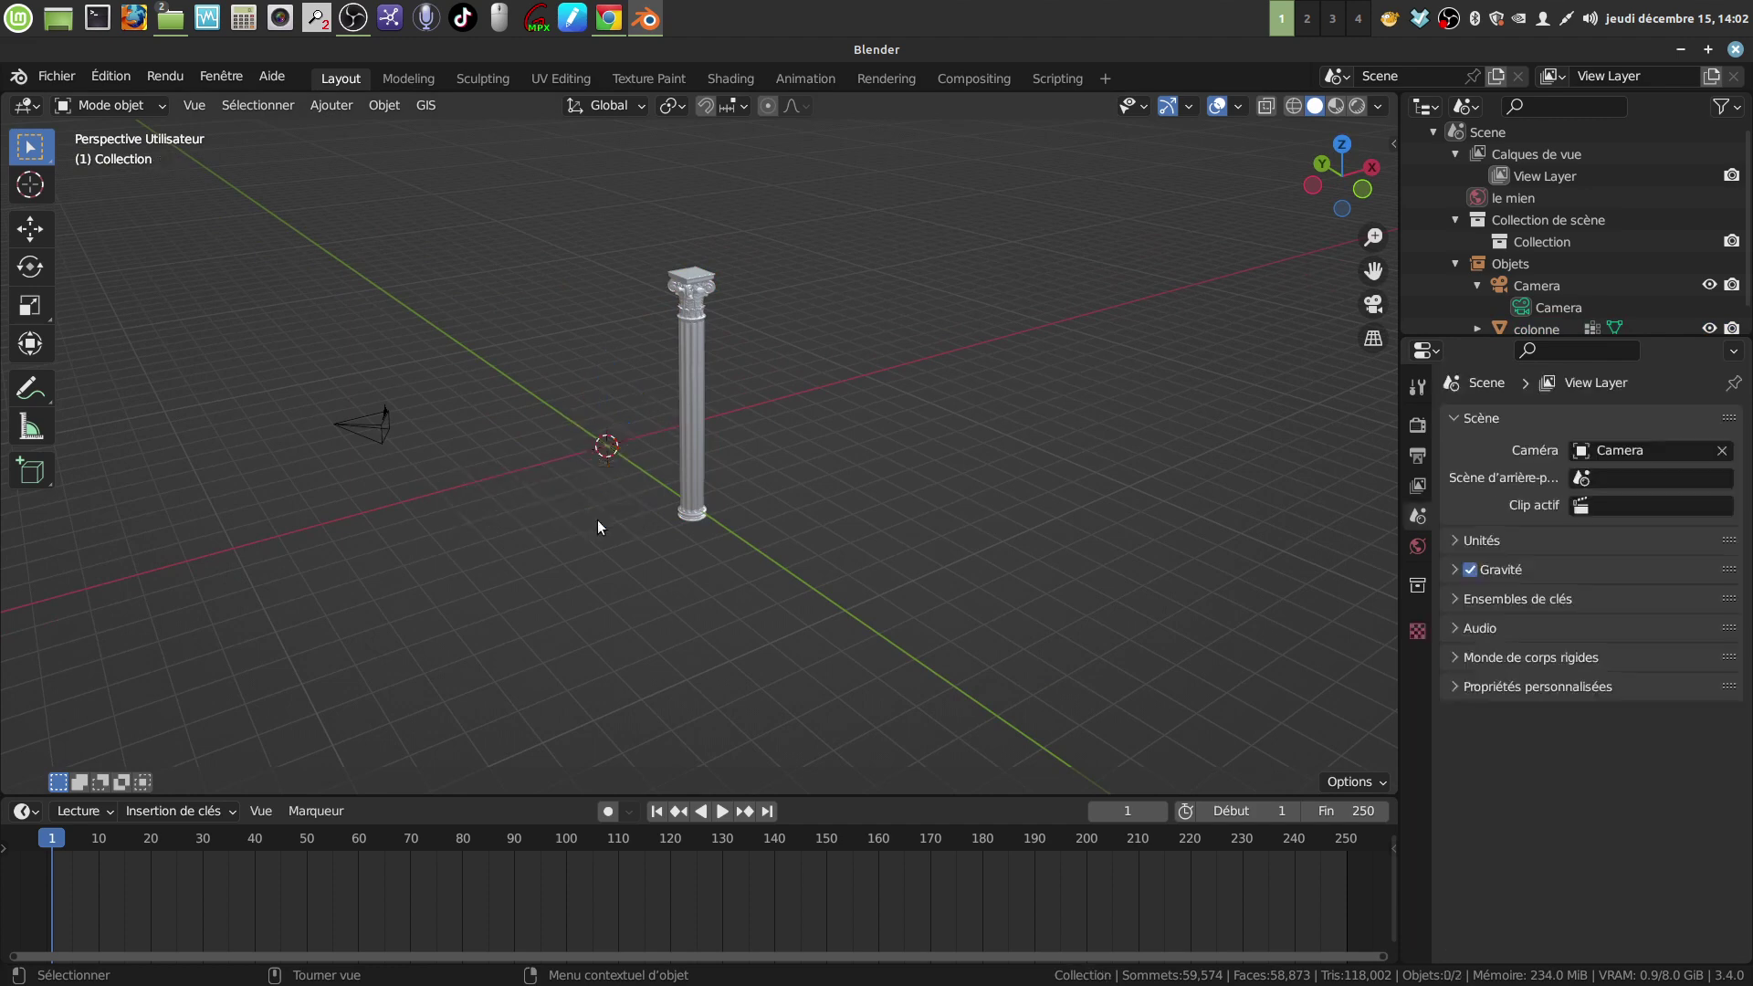
mouse_move(597, 518)
middle_mouse_down()
mouse_move(589, 496)
mouse_move(683, 496)
mouse_move(636, 459)
middle_mouse_up()
Set the column's origin to its geometry and enter Edit Mode
left_click(636, 457)
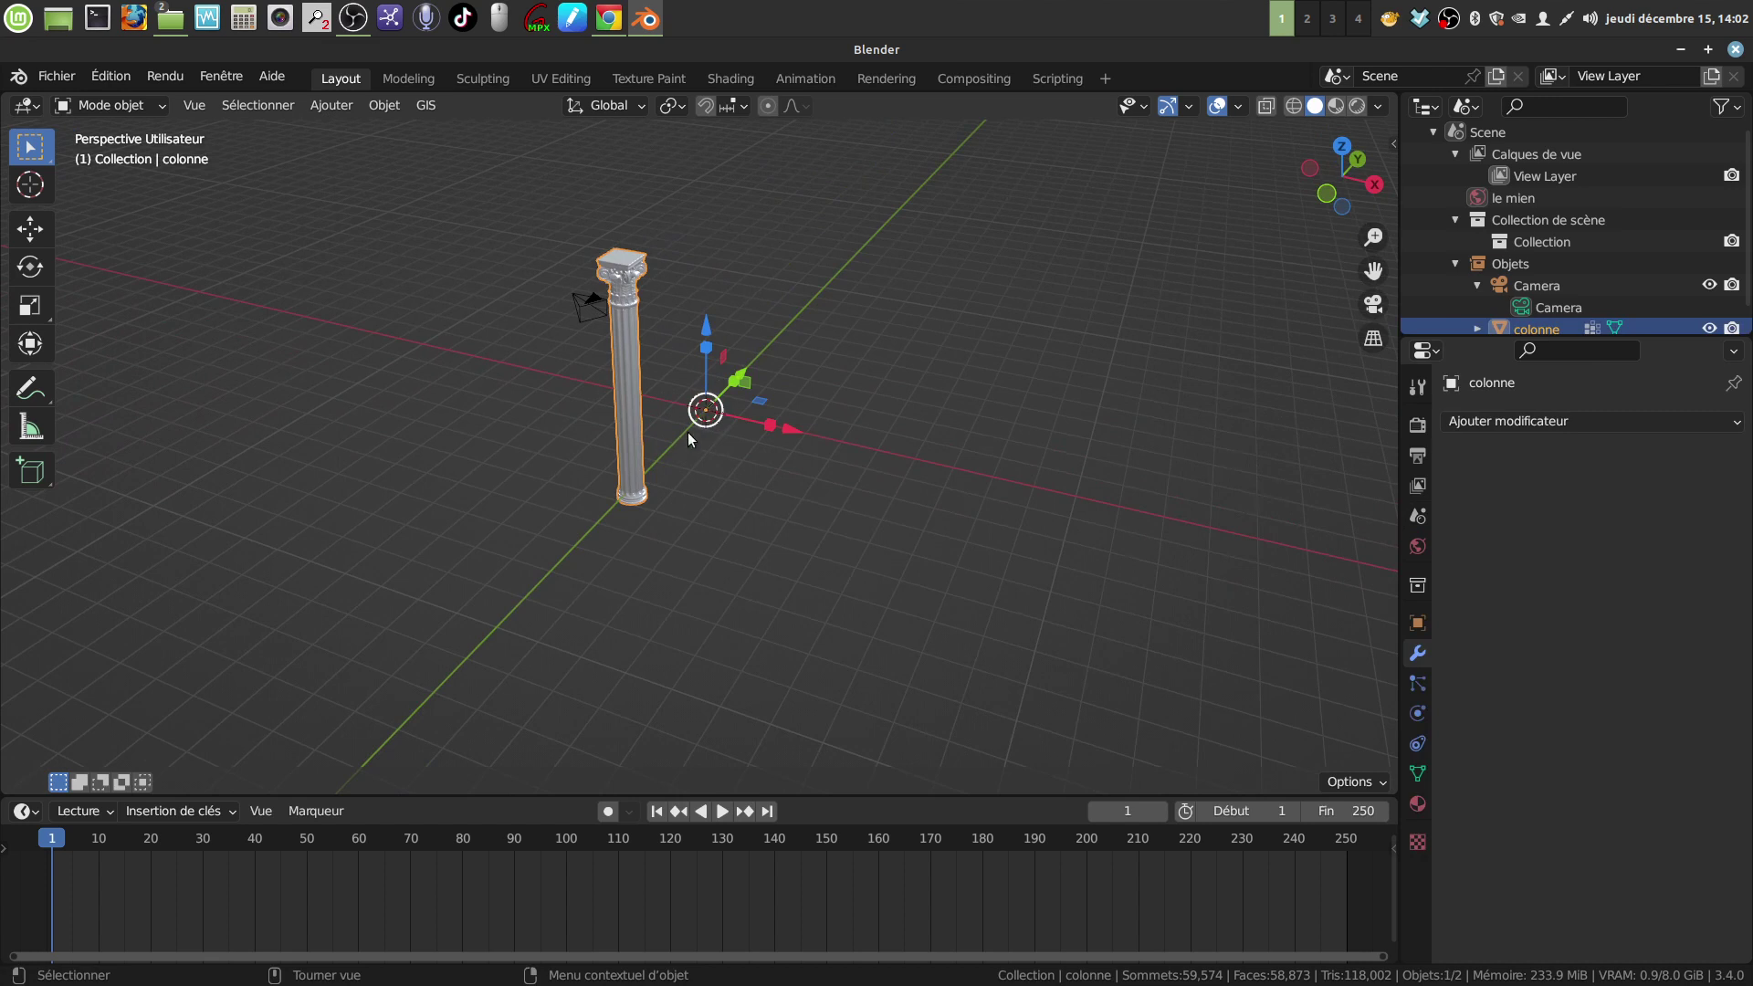
mouse_move(698, 429)
middle_mouse_down()
mouse_move(699, 456)
mouse_move(690, 441)
middle_mouse_up()
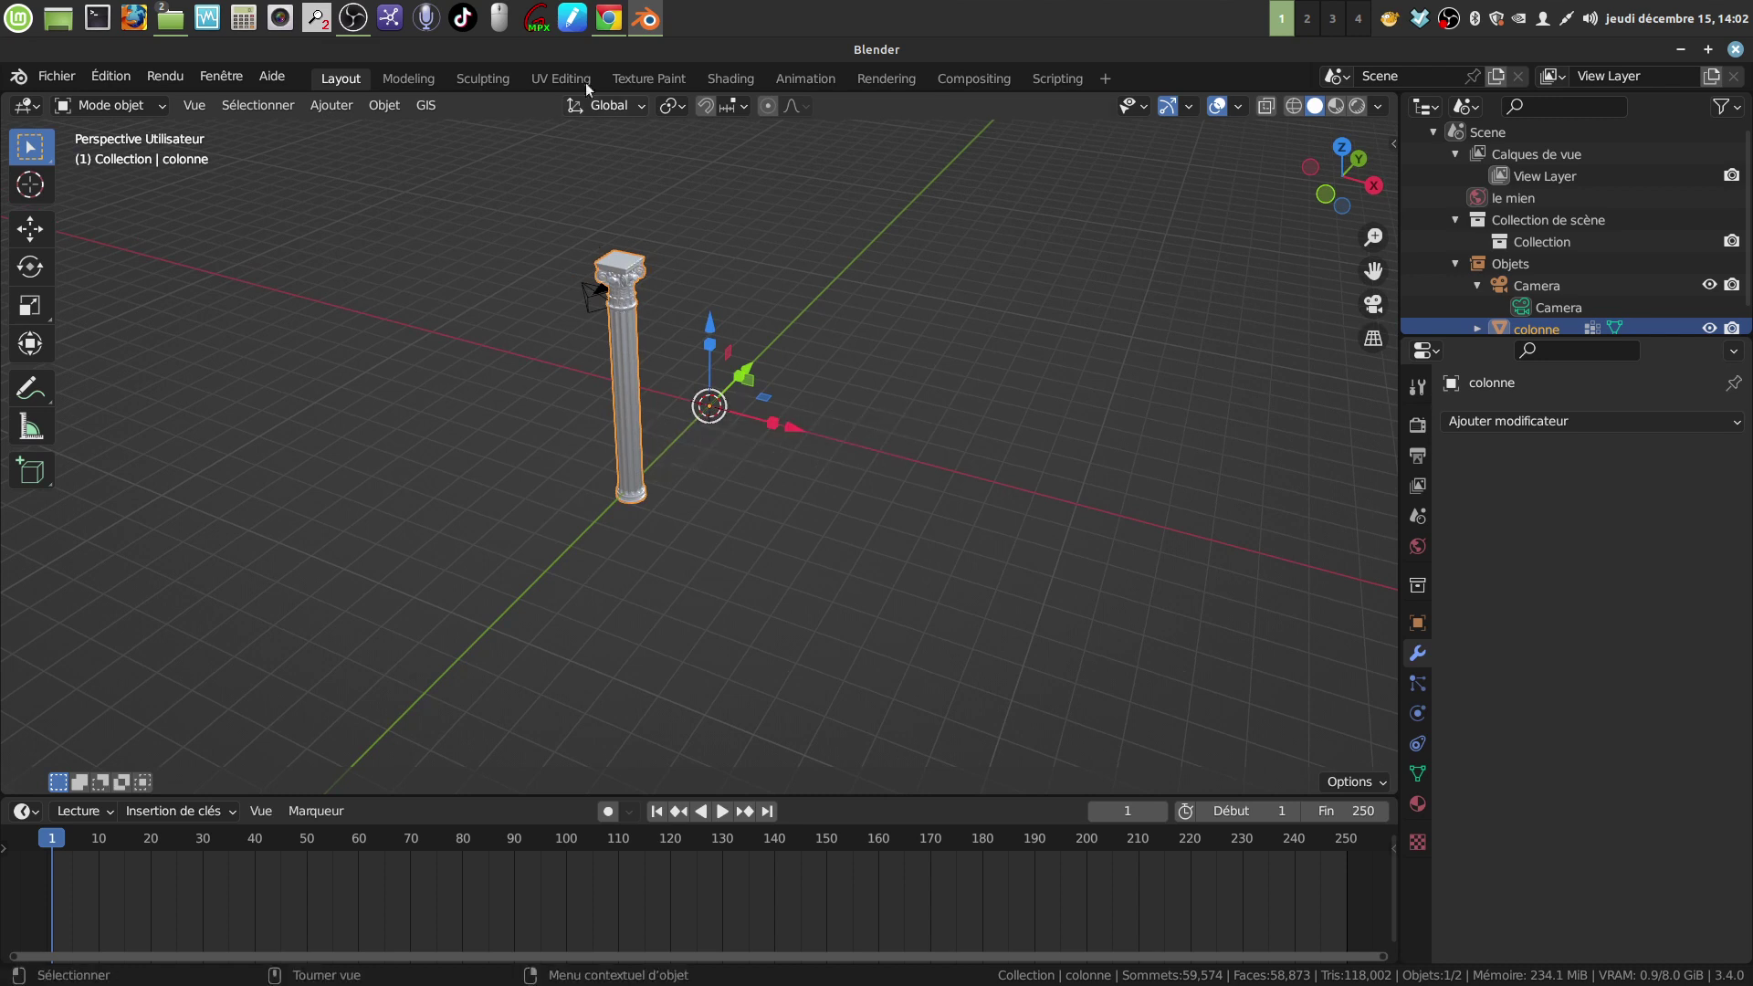
left_click(391, 107)
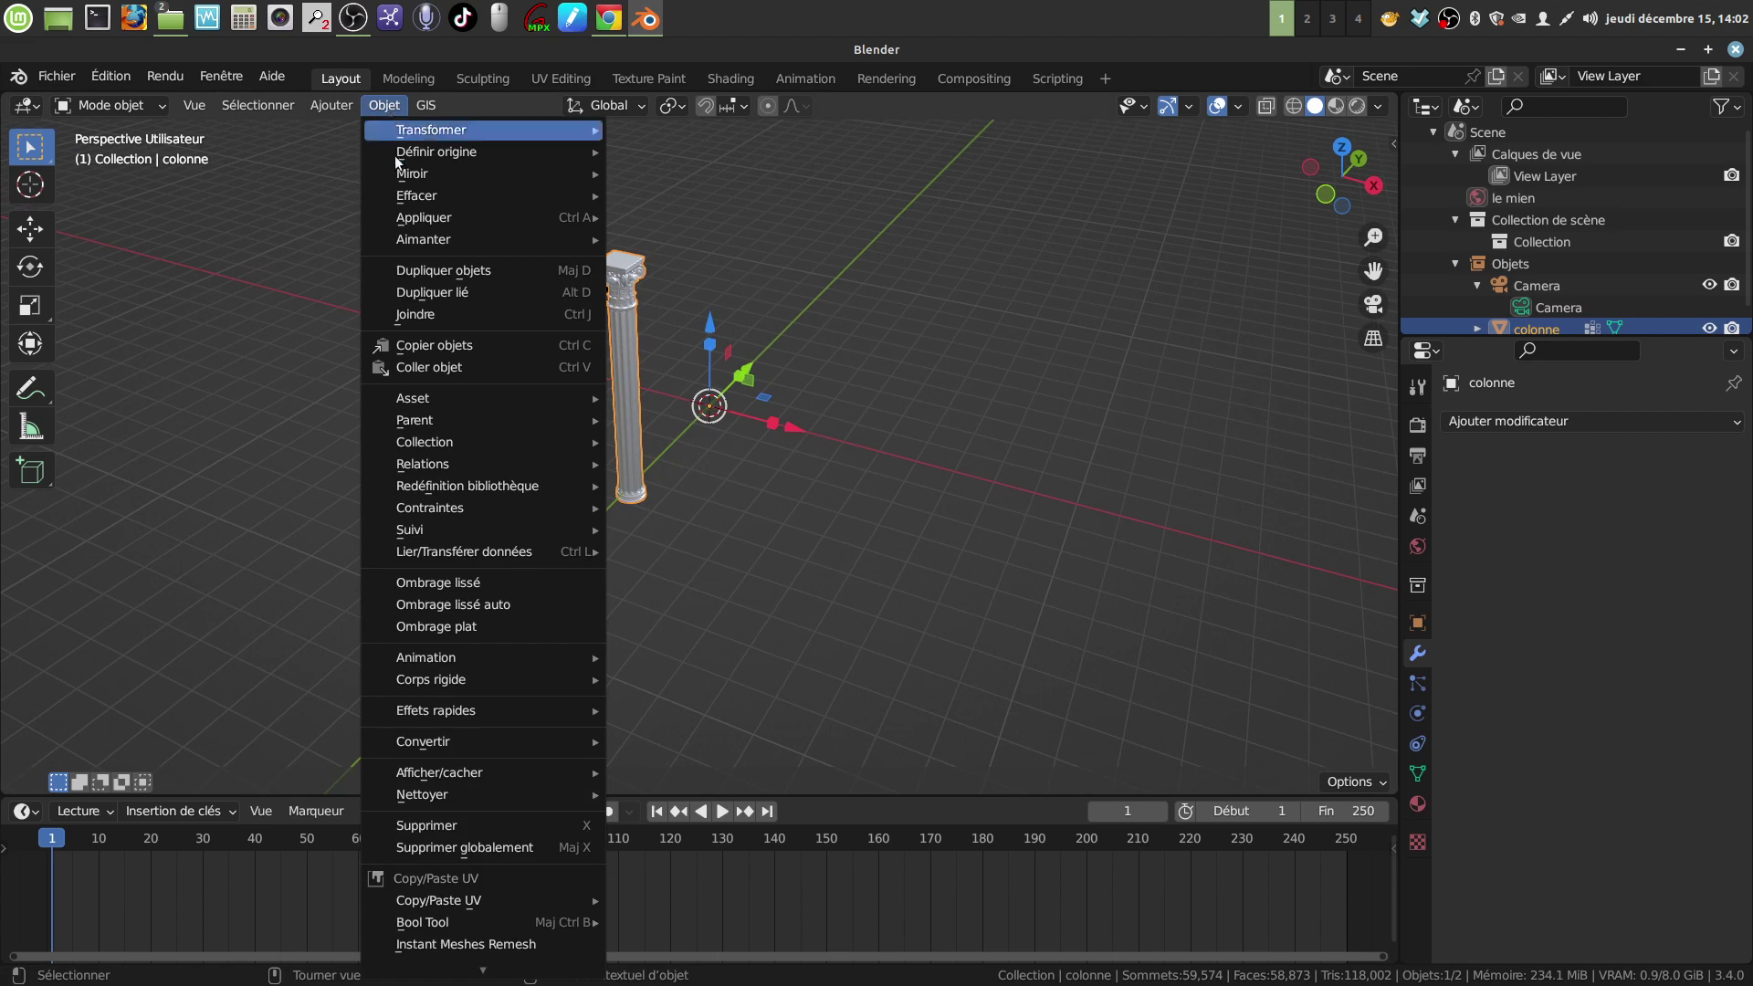
mouse_move(437, 151)
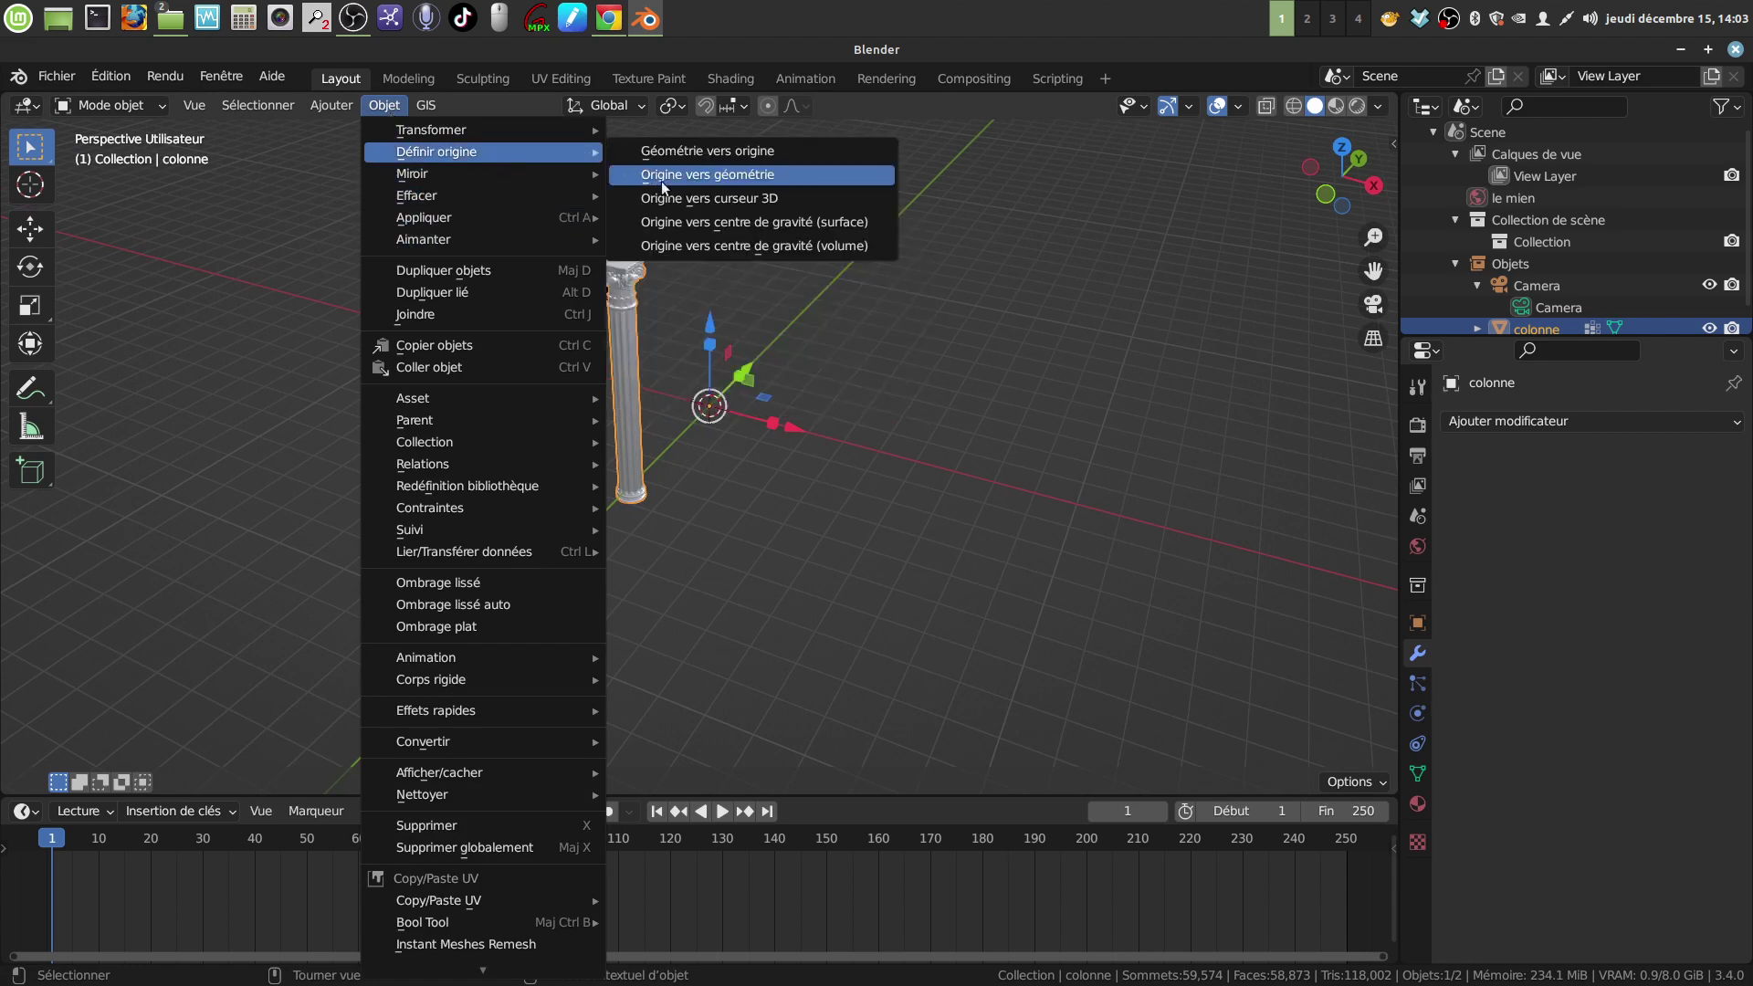
left_click(671, 200)
middle_click_drag(730, 402, 642, 456)
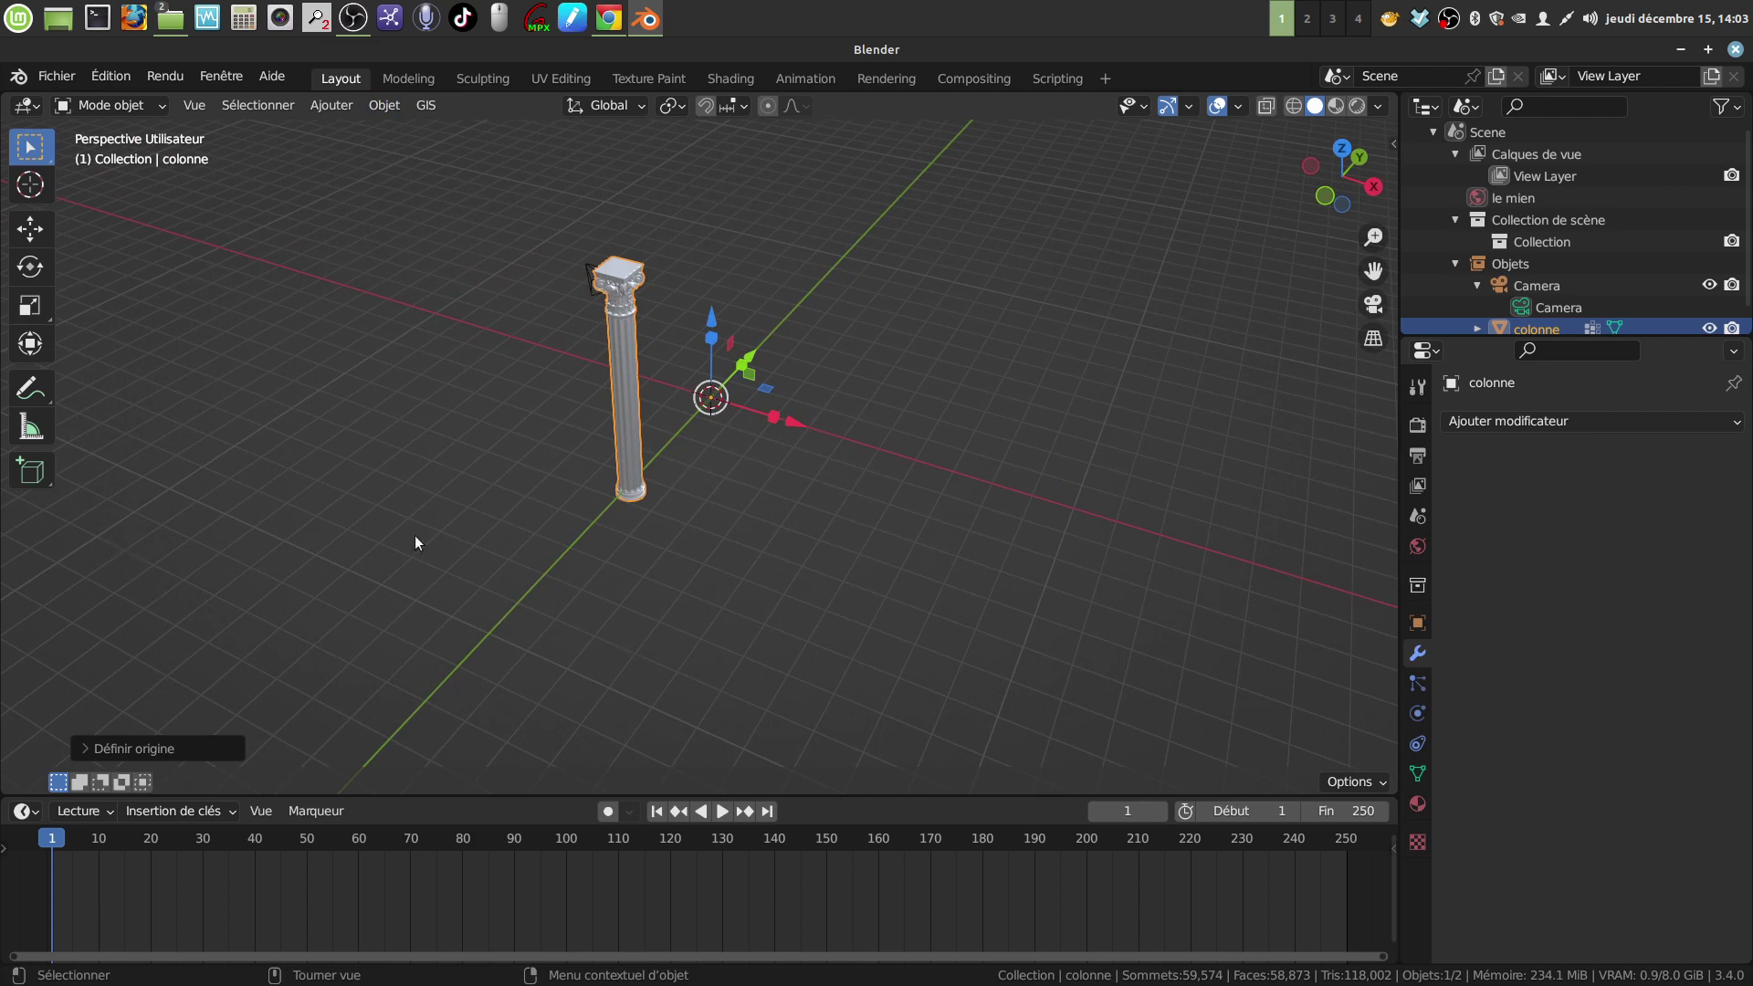
key("Tab")
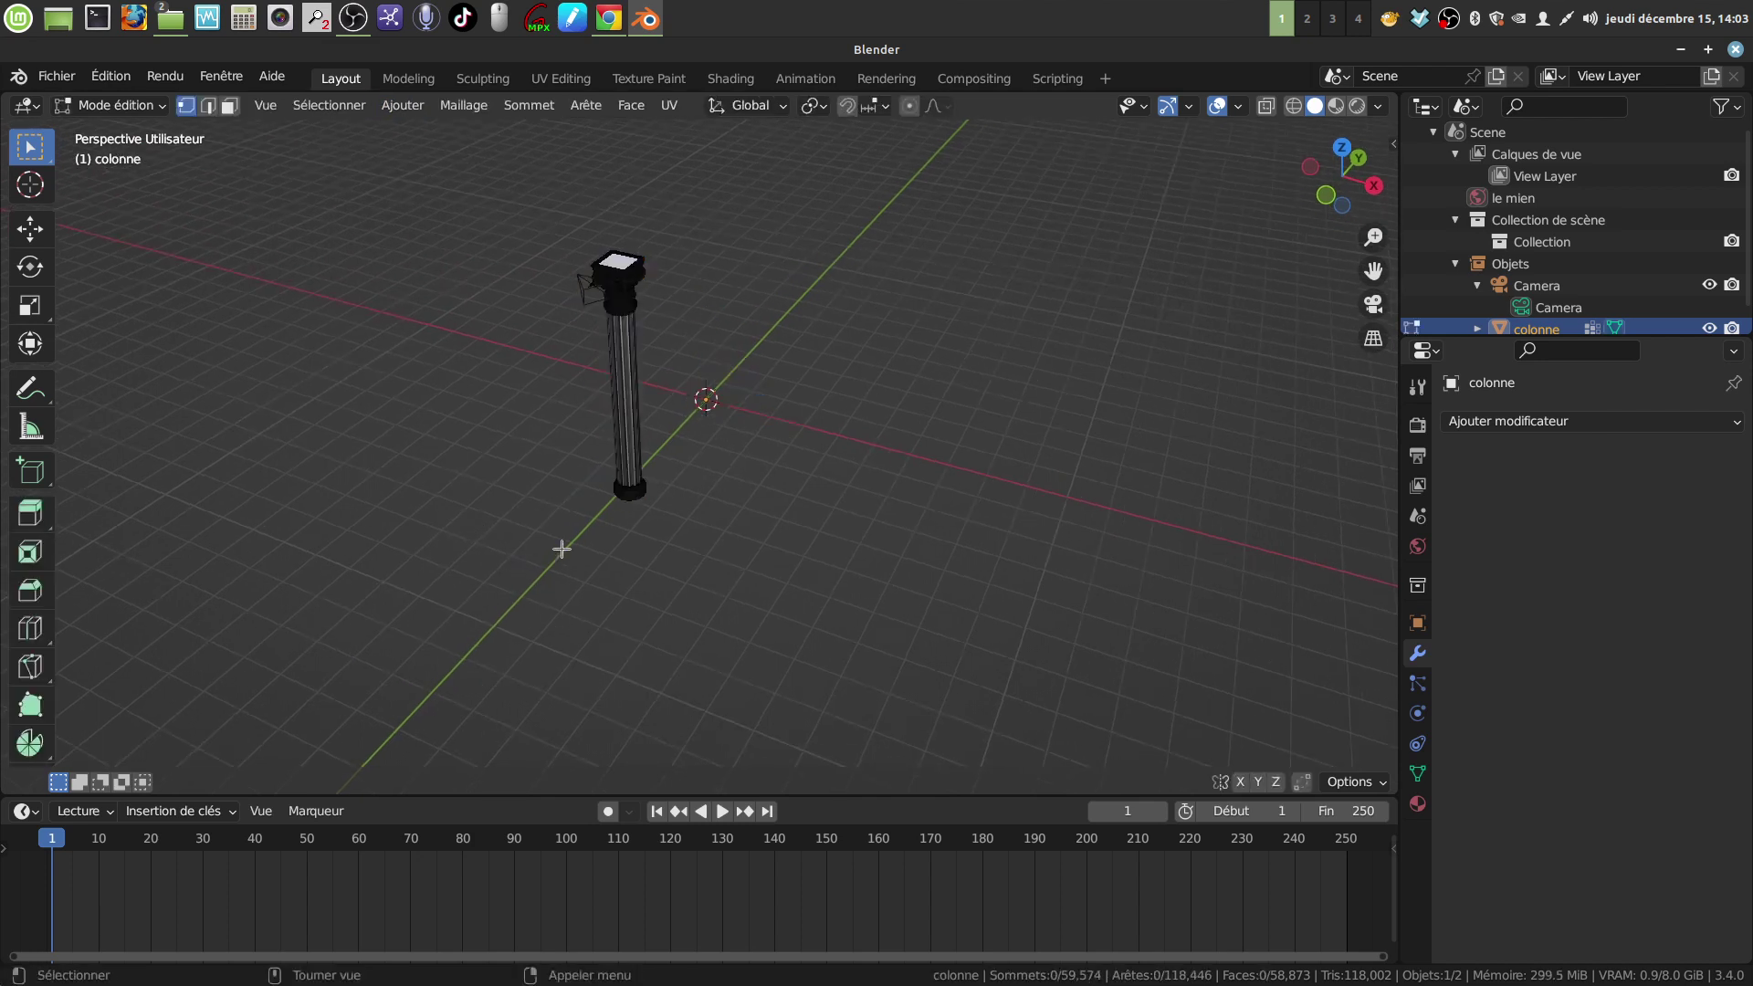
Use Spin Duplicate for a trial ring of 12 columns, then undo it
left_click(32, 749)
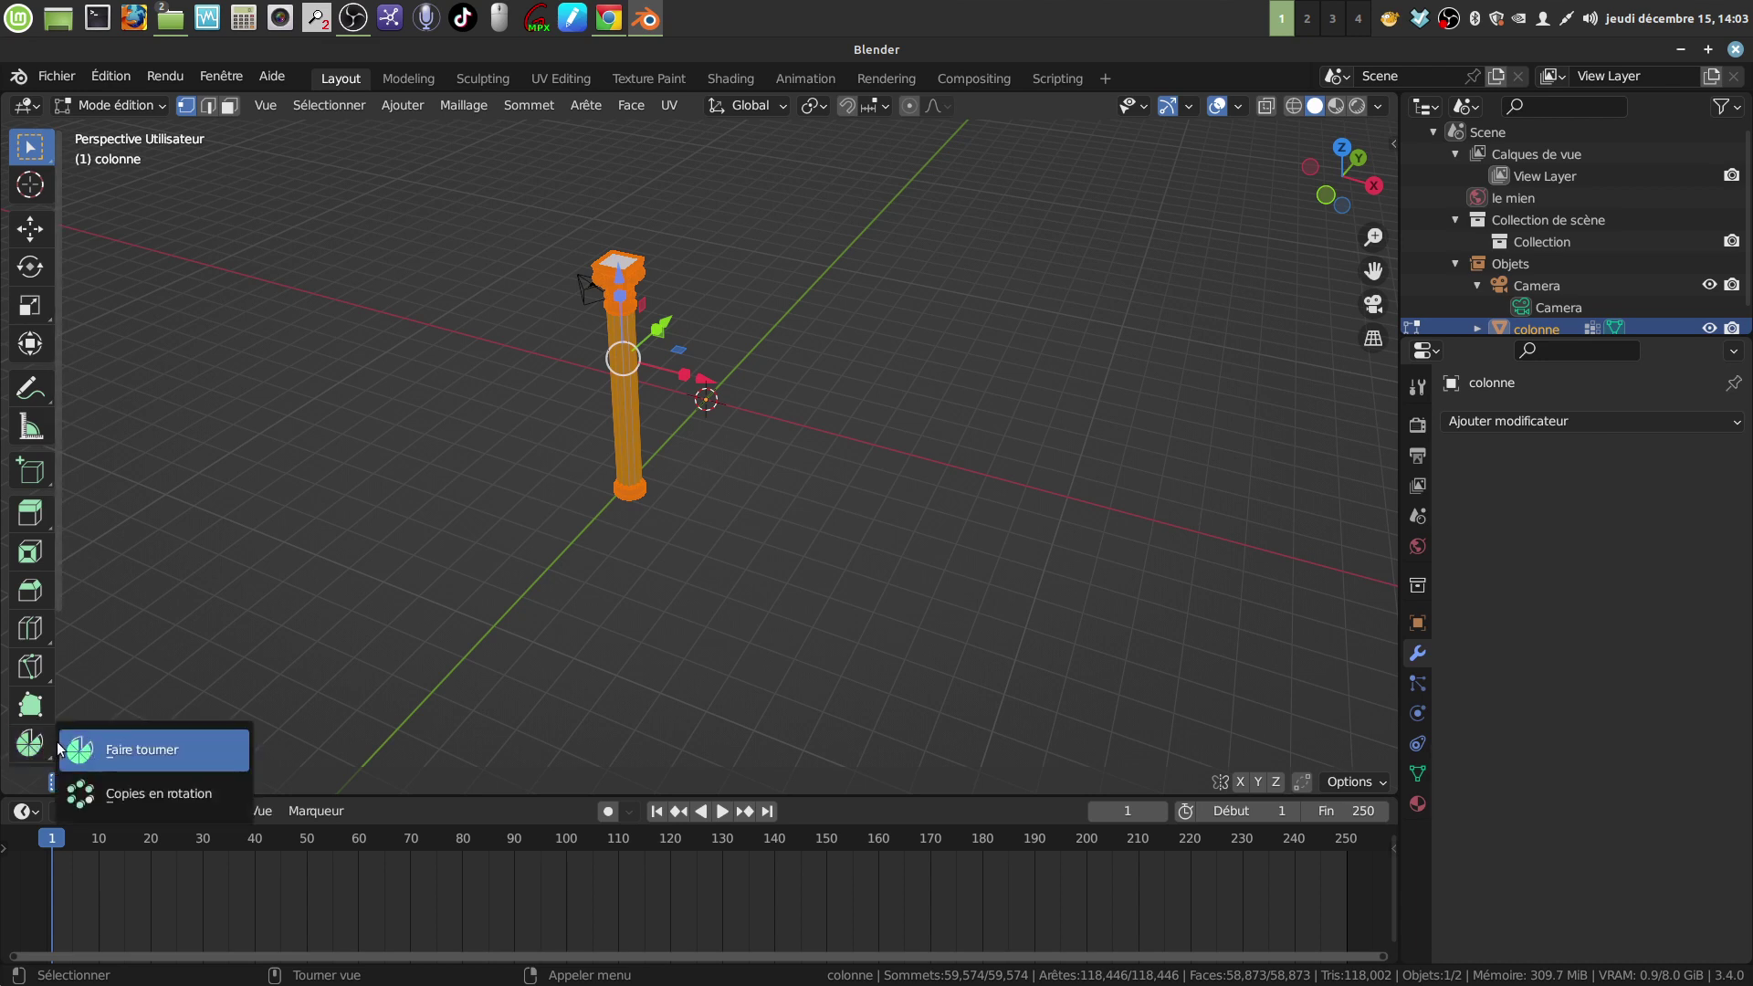
left_click(175, 793)
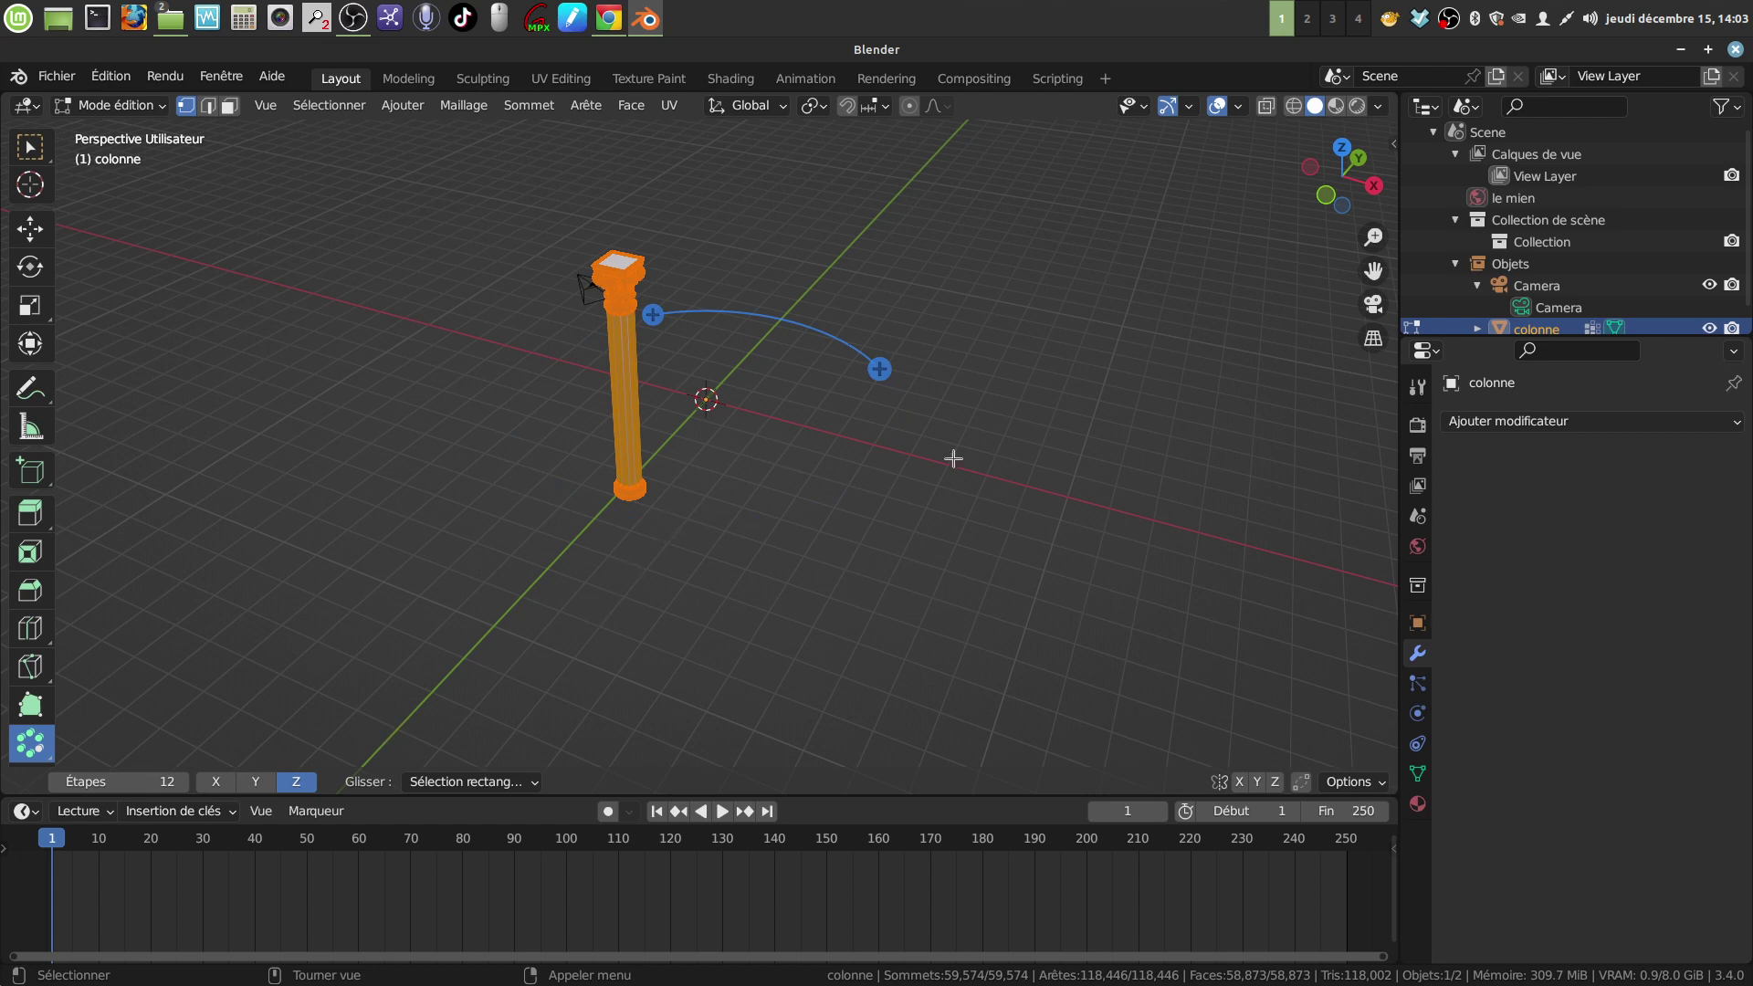
left_click(652, 315)
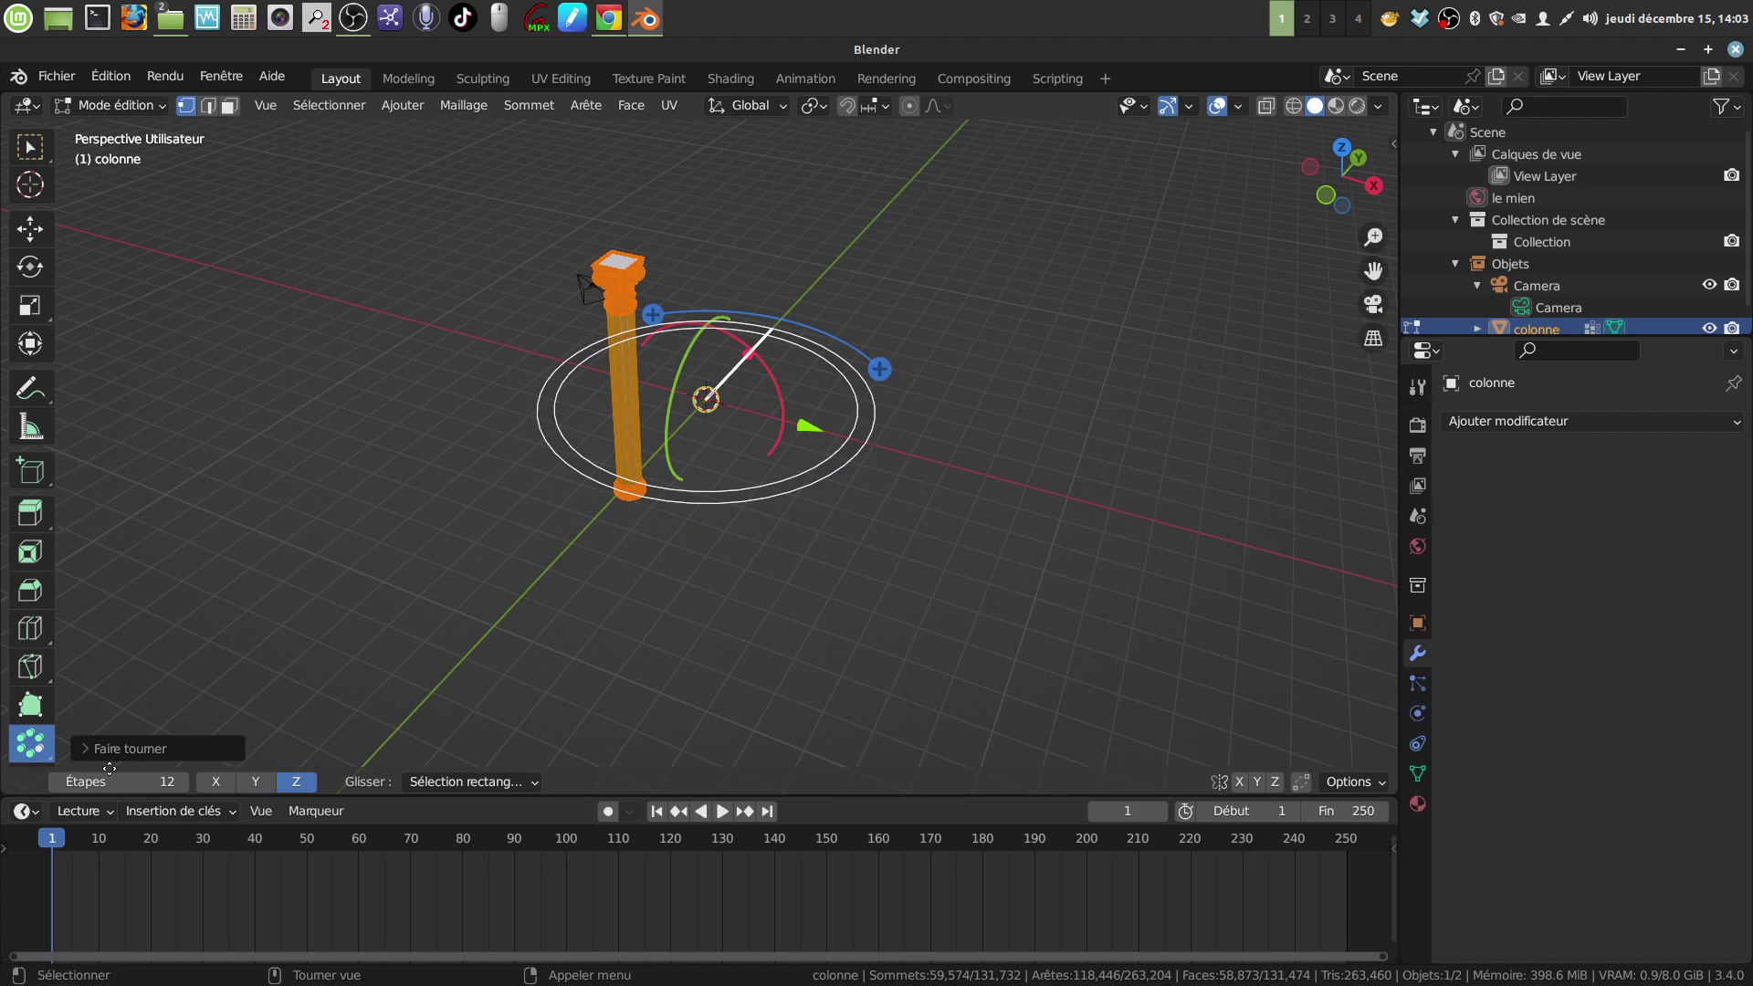
left_click(442, 647)
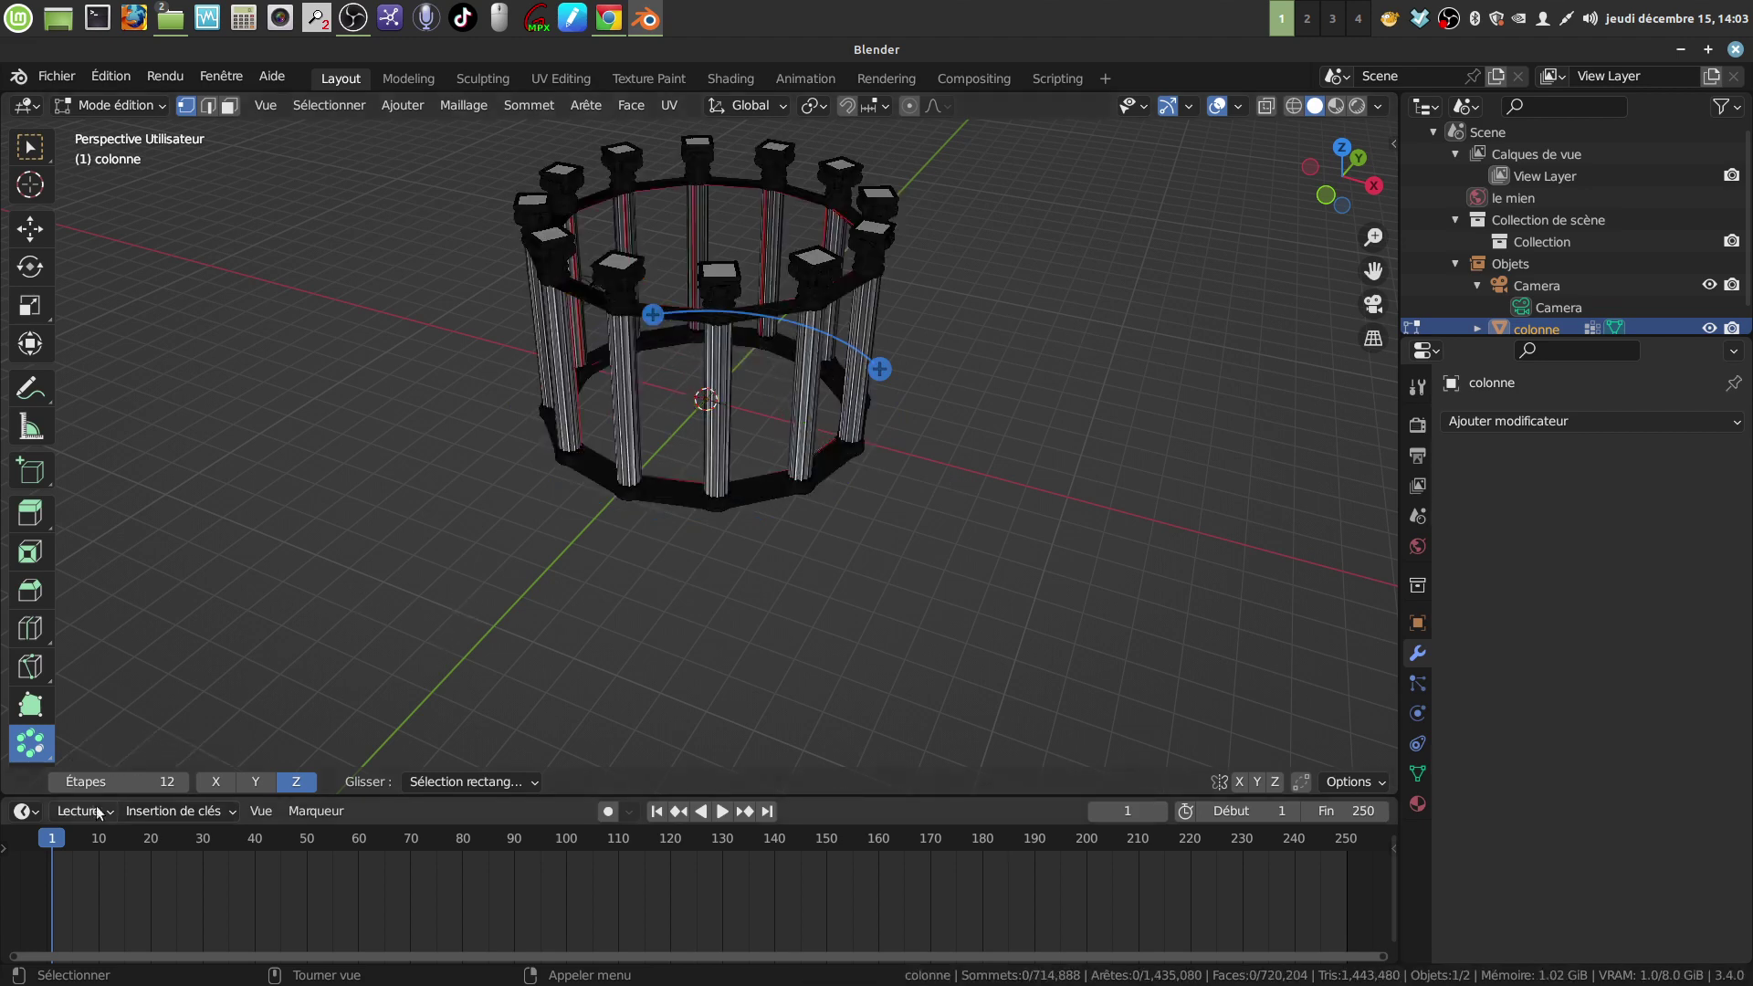
scroll(429, 710, "down", 2)
scroll(567, 591, "up", 3)
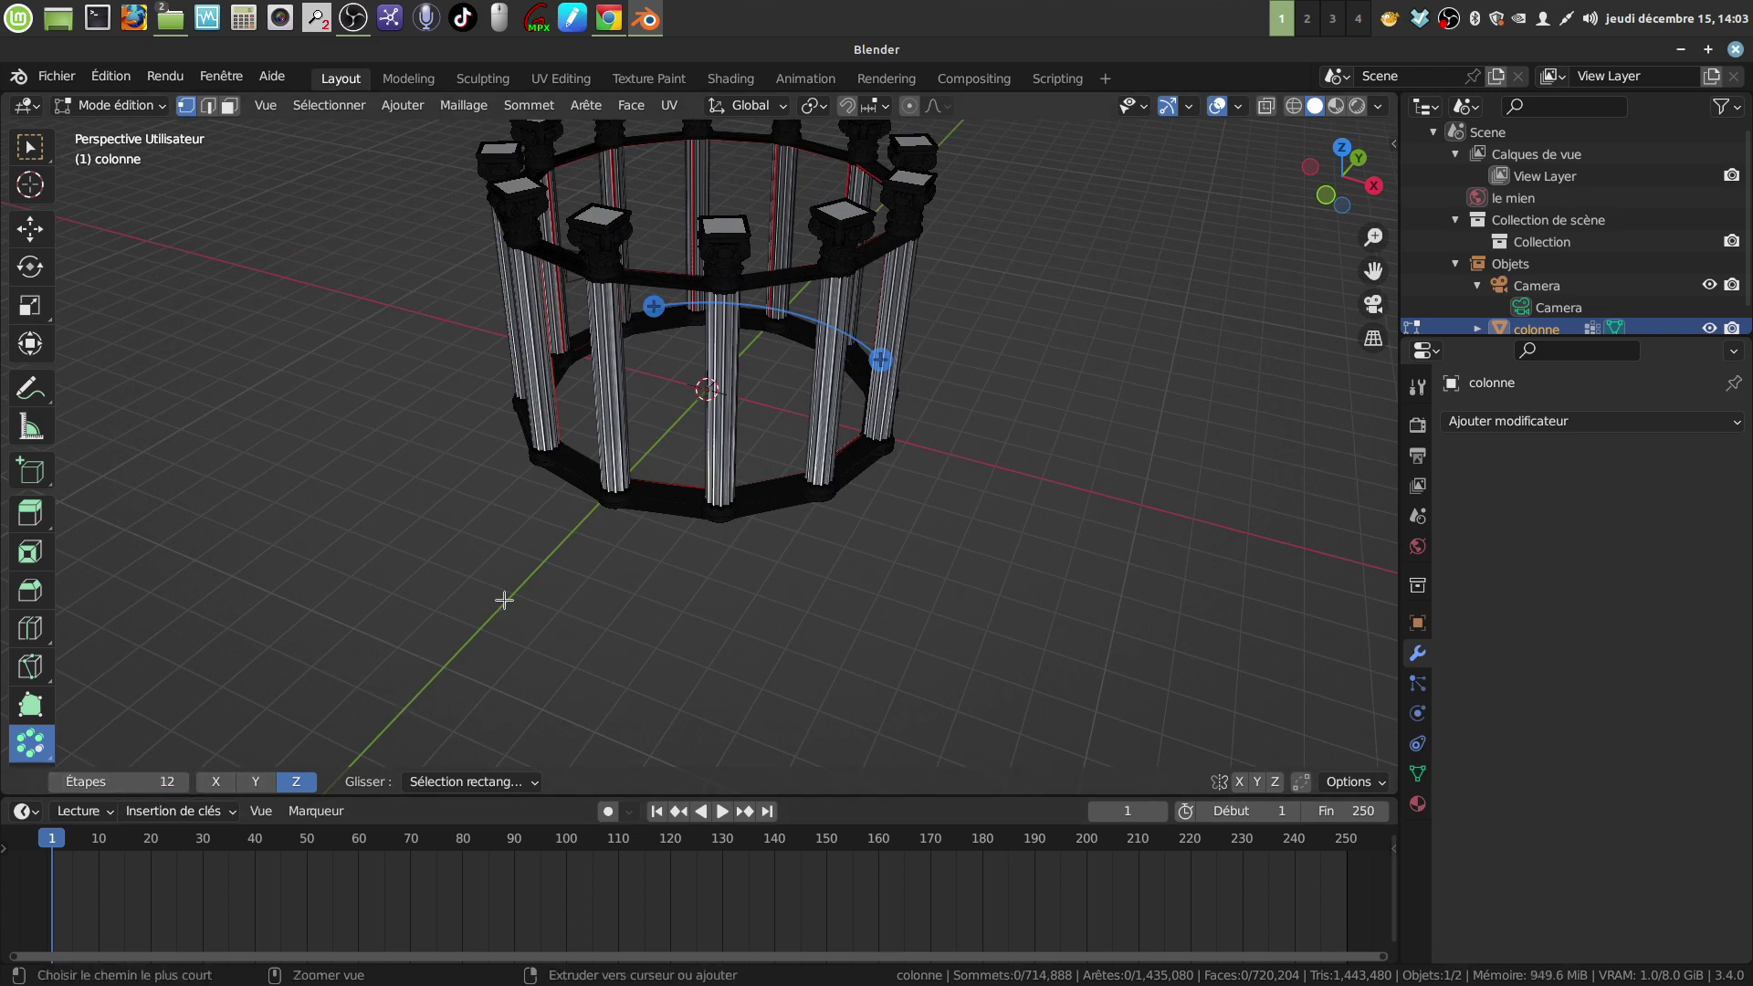
key("ctrl+z")
key("ctrl+z")
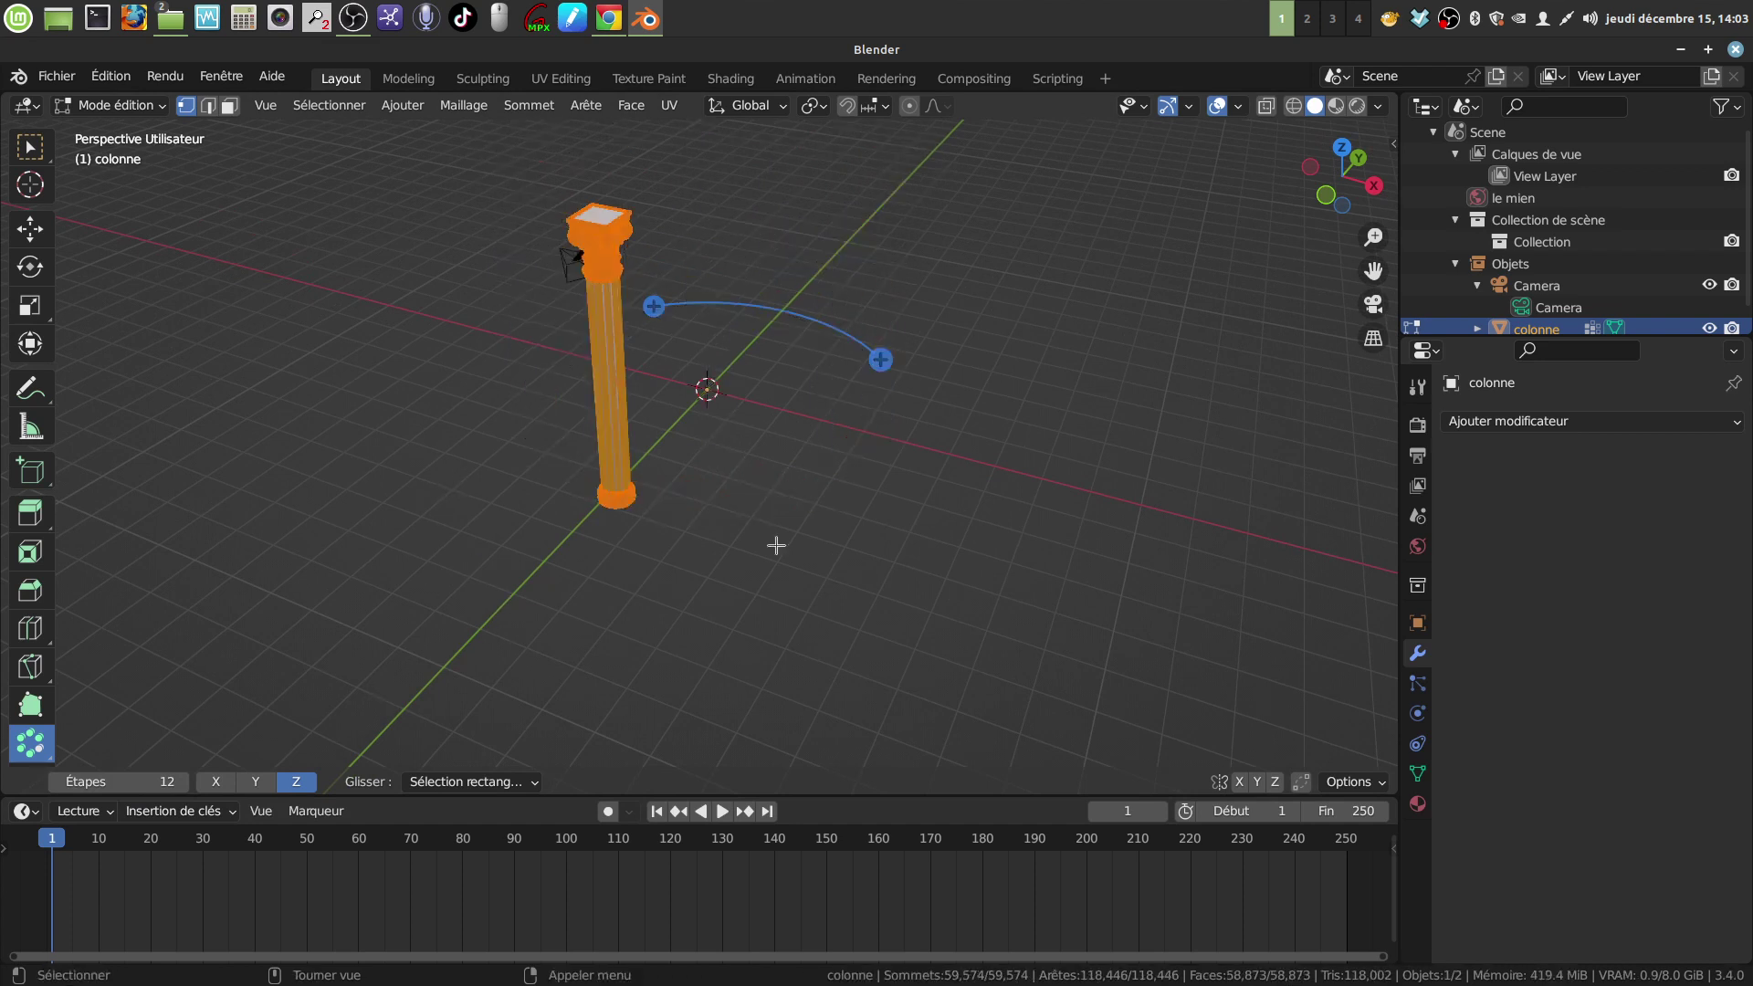
Spin-duplicate the whole column mesh into 8 separate copies around a 360° ring
left_click(831, 522)
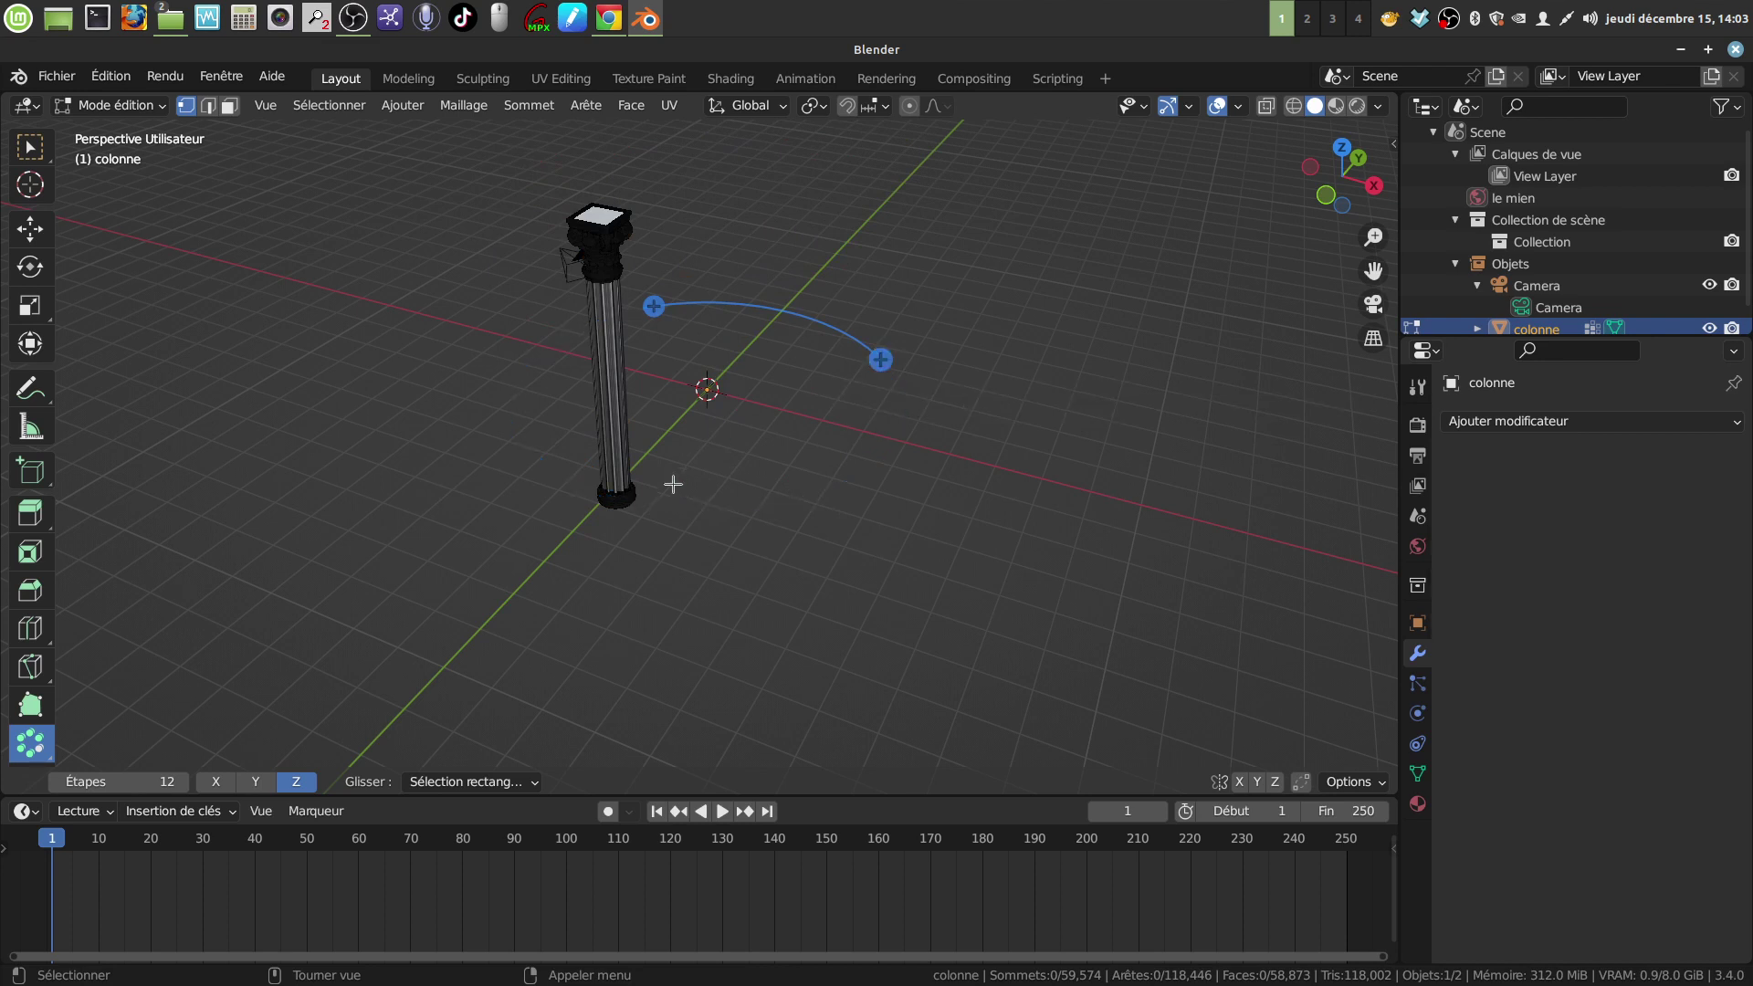
key("a")
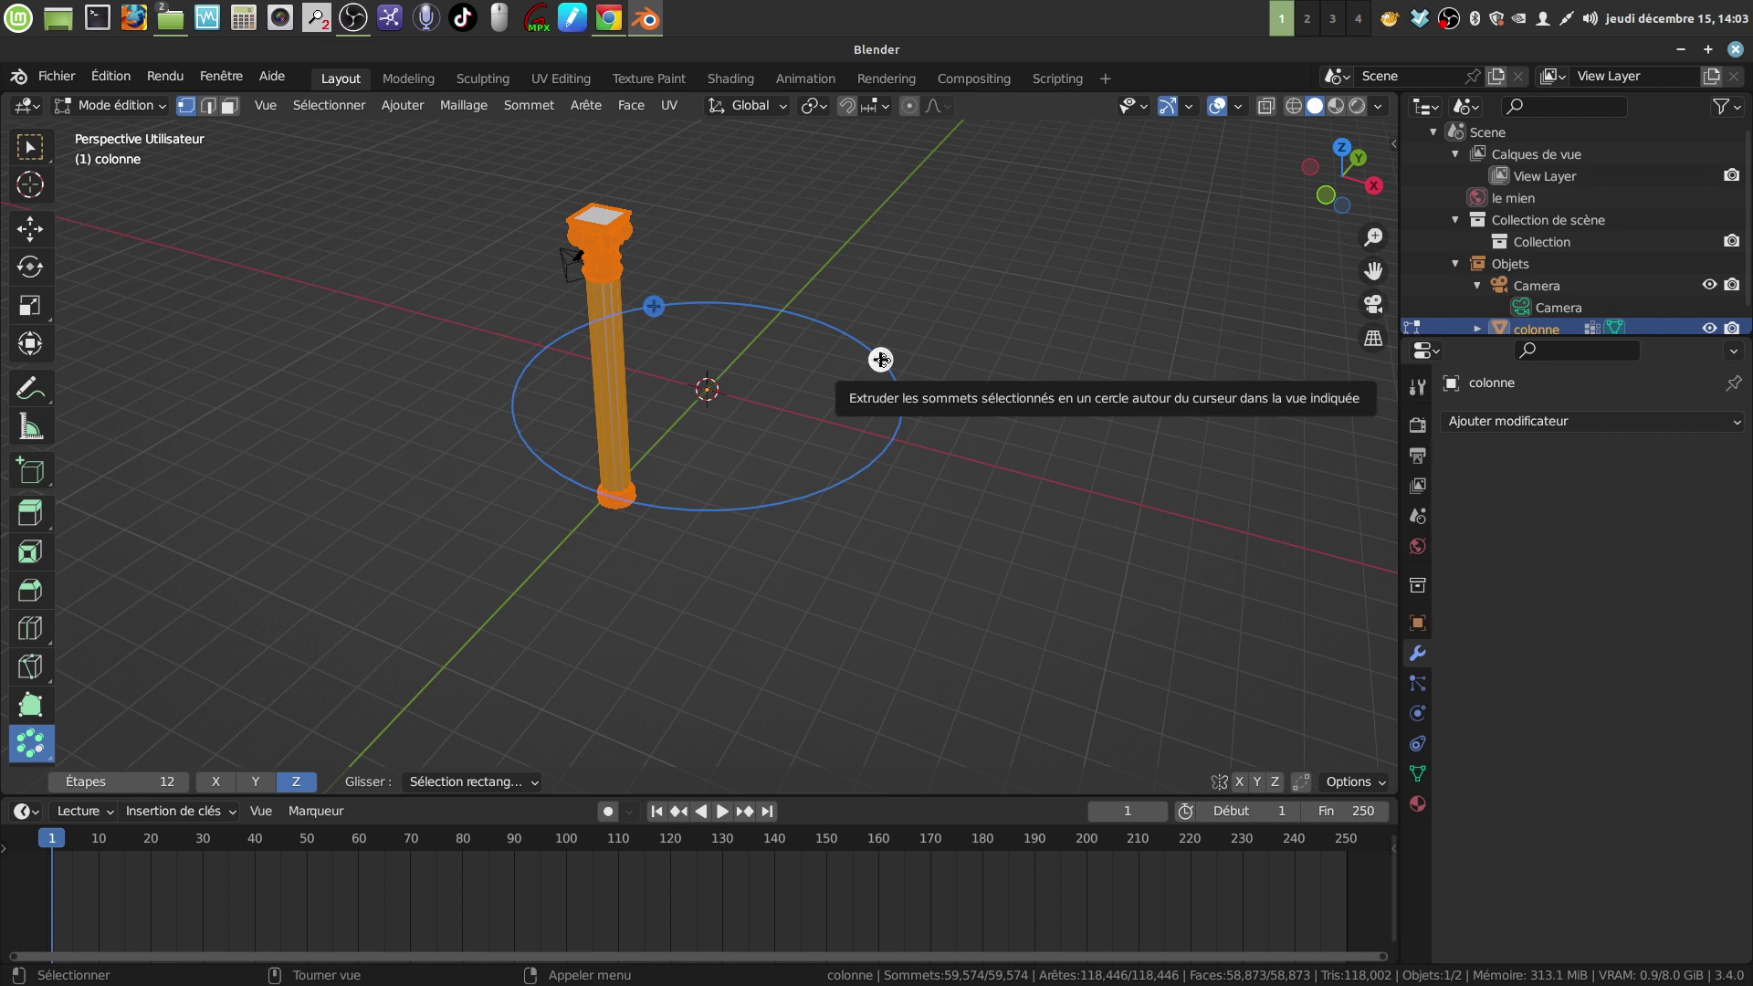
left_click(880, 359)
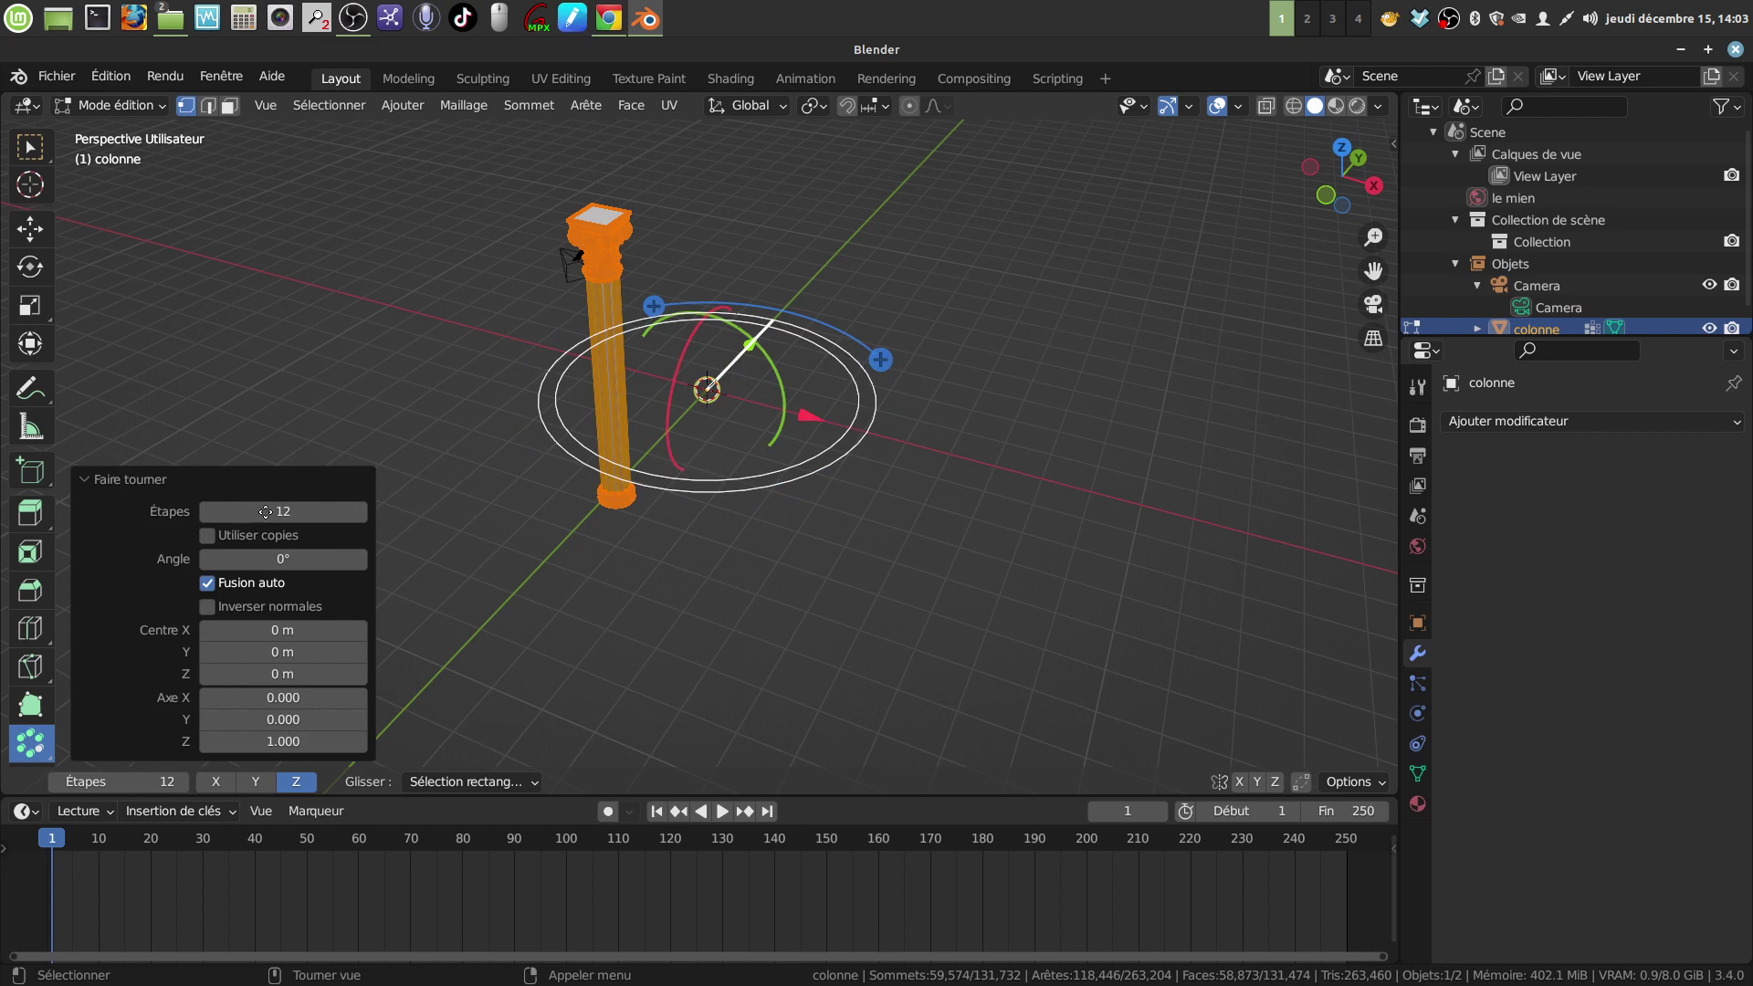
left_click(265, 512)
left_click(233, 512)
type("8")
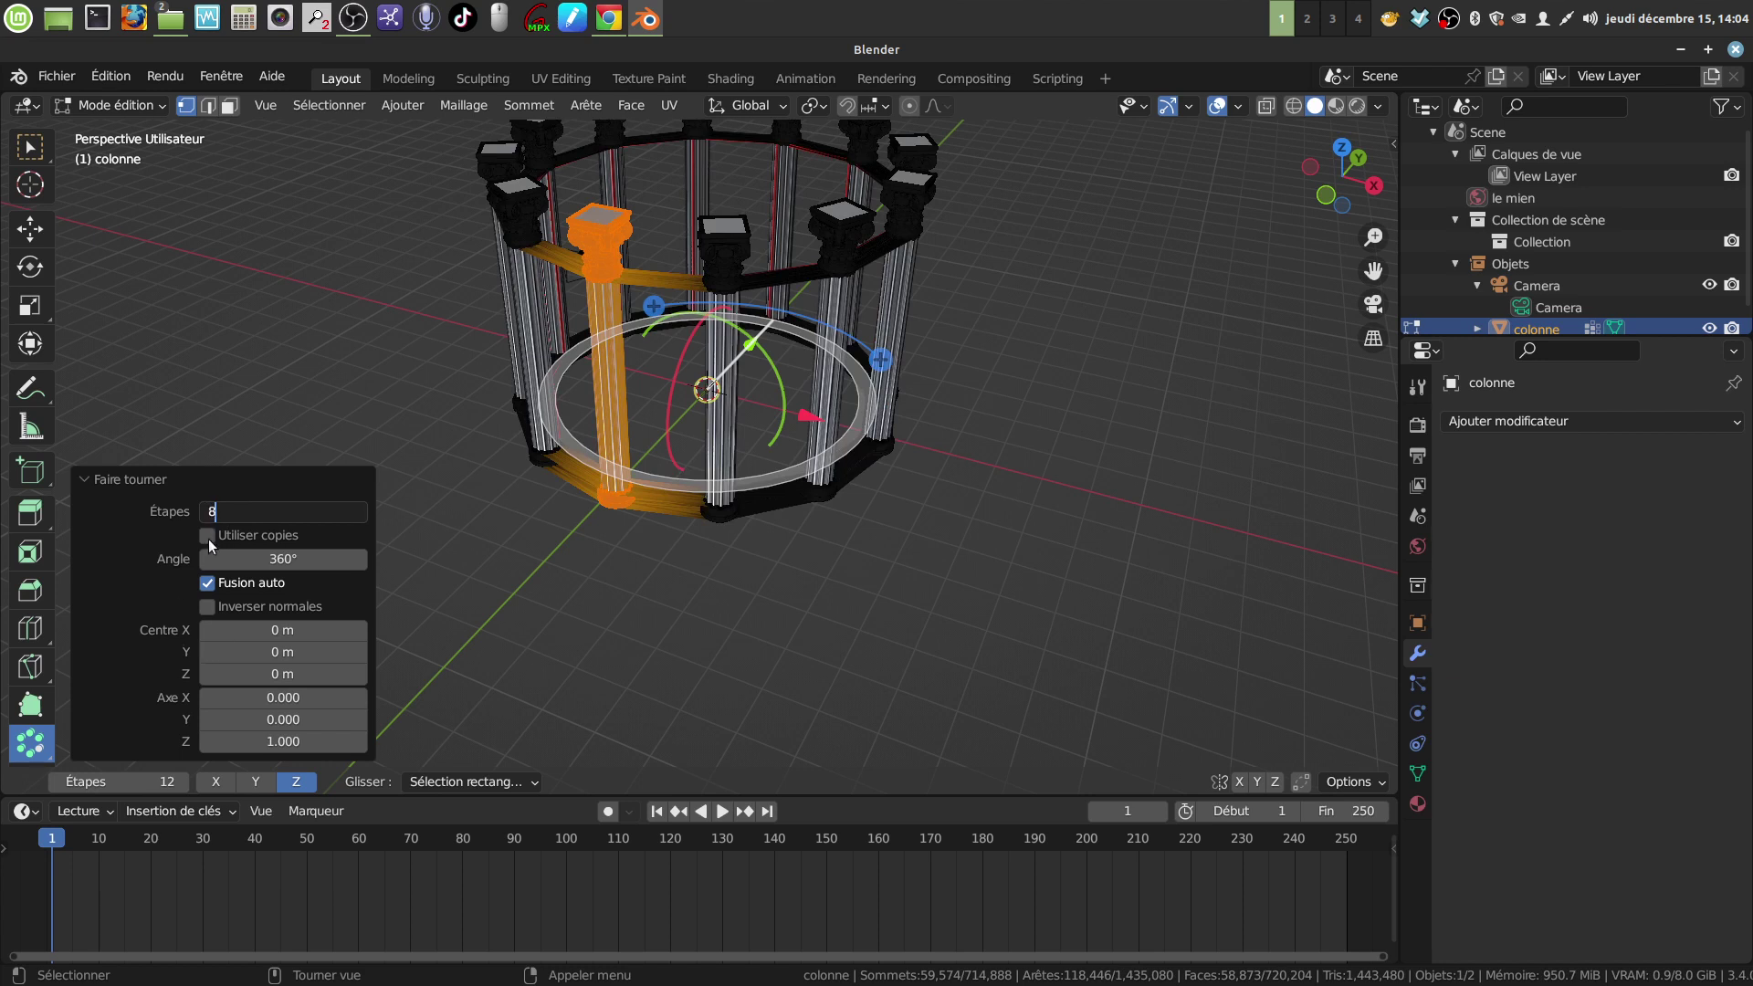
key("Return")
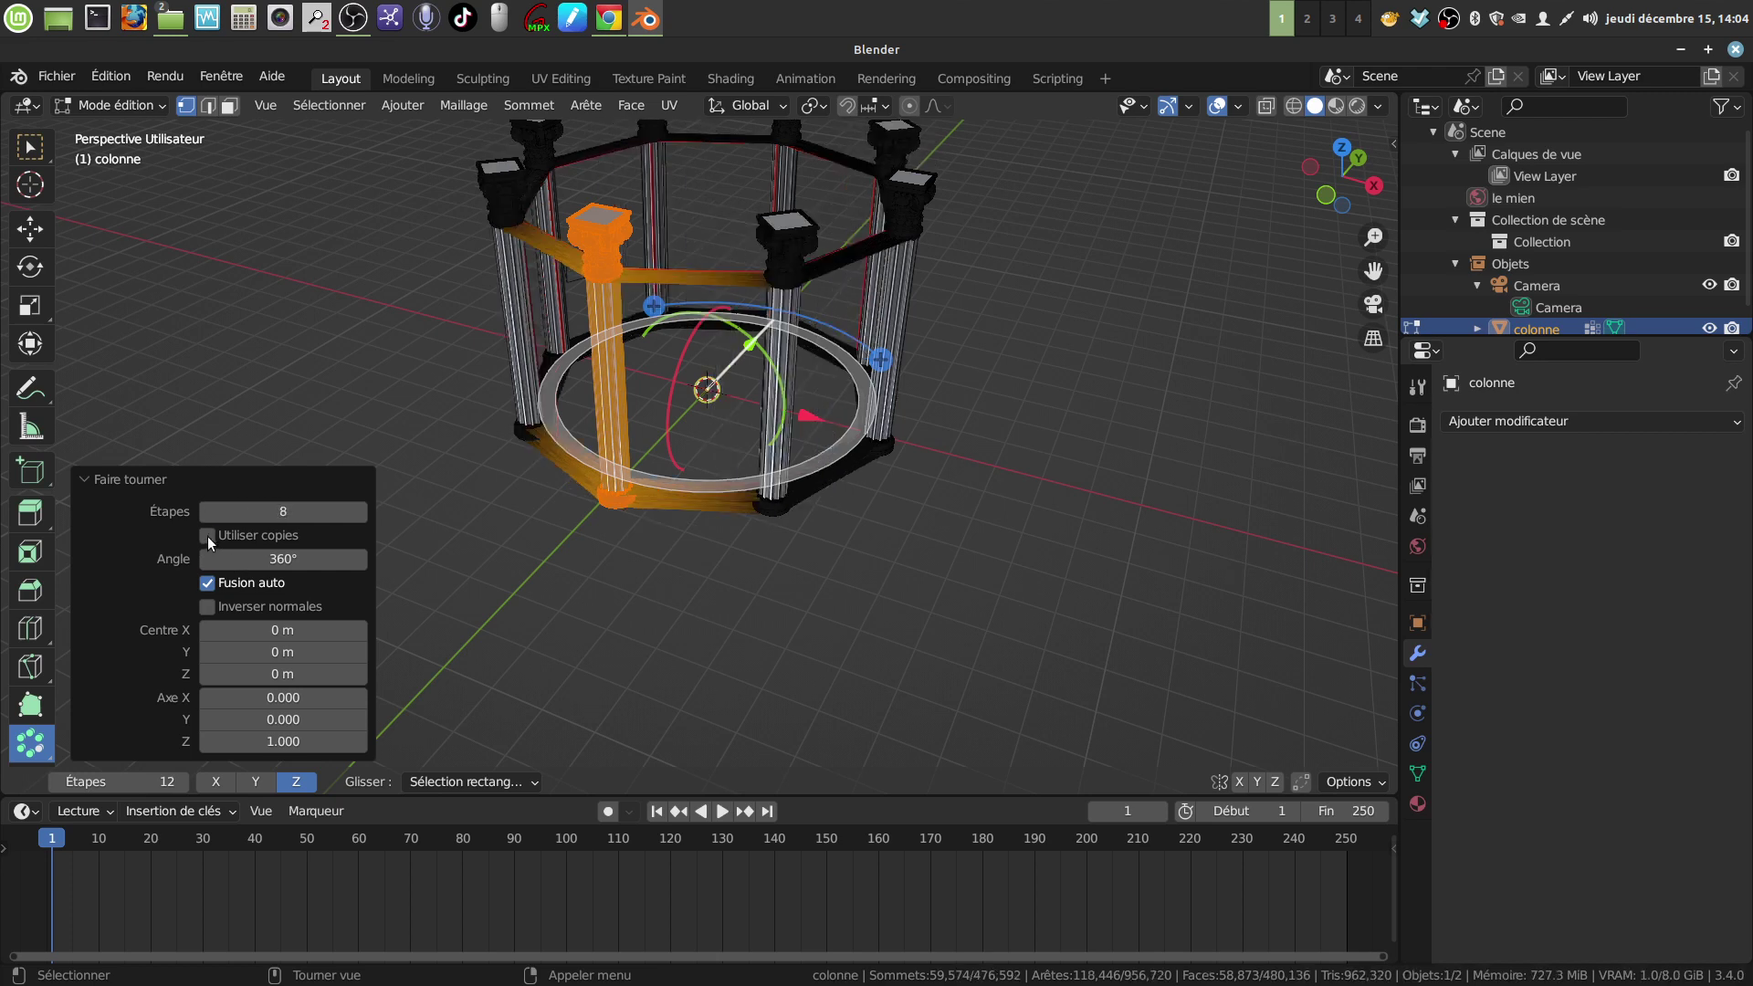
left_click(206, 535)
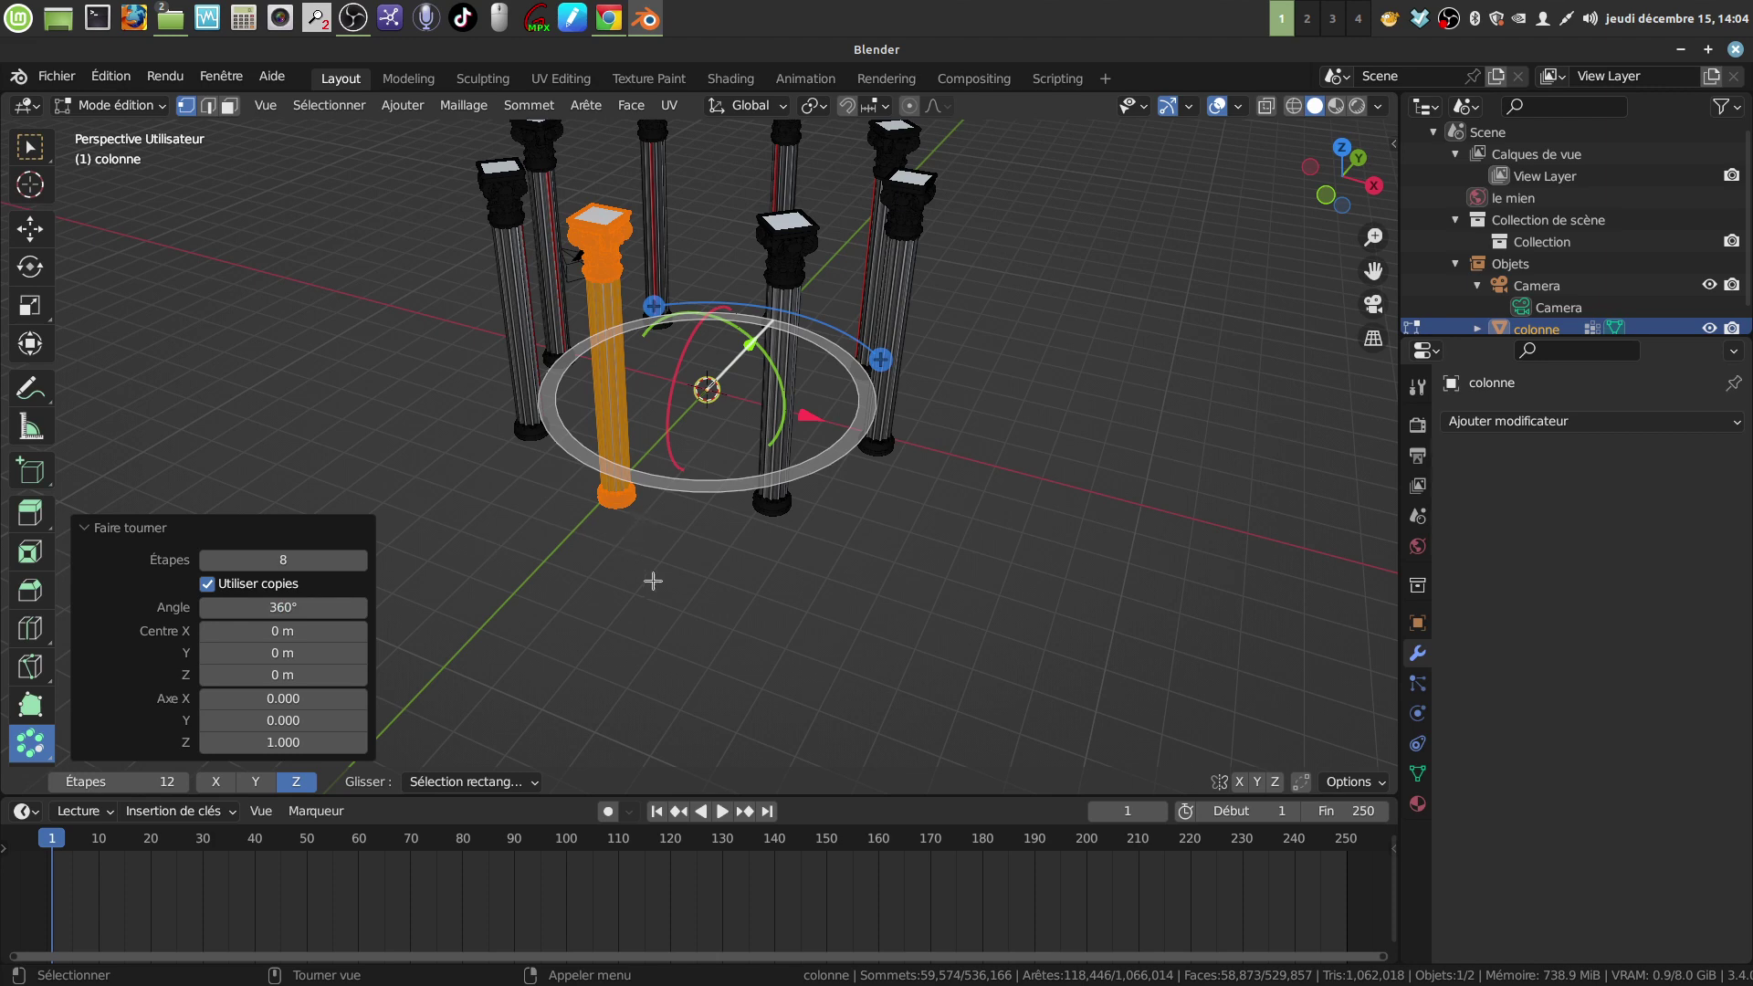
middle_click_drag(650, 579, 734, 581)
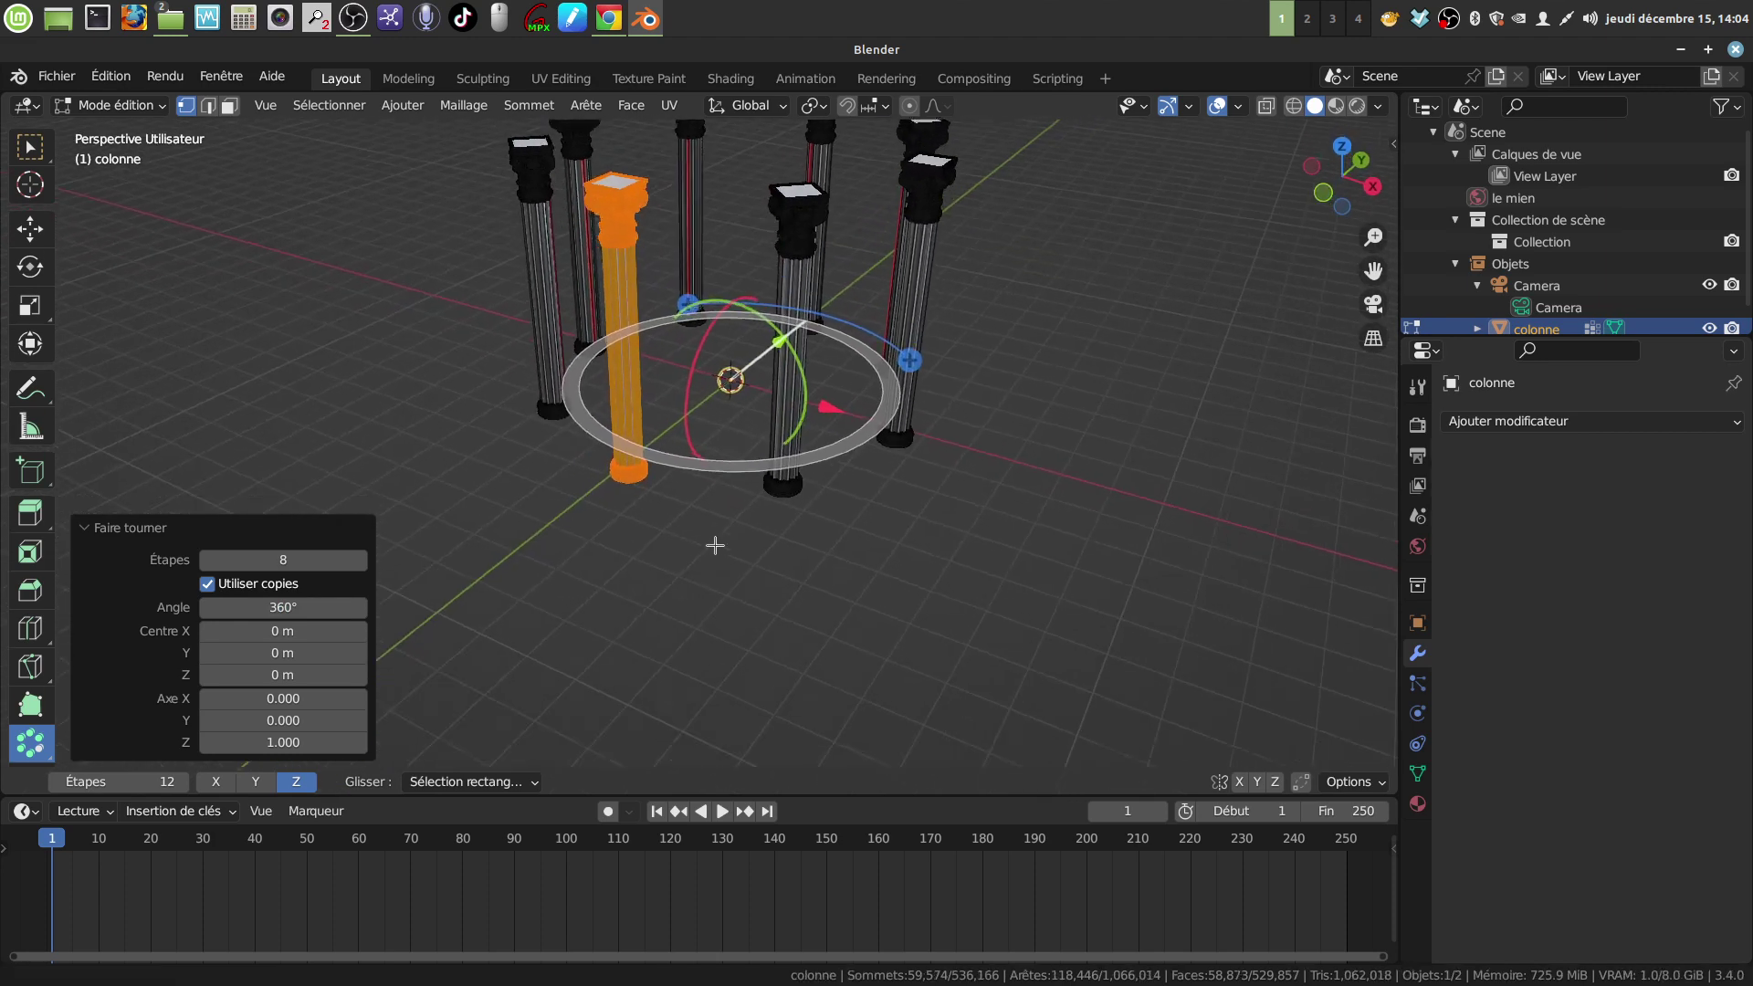
Return to Object Mode and delete the eight-column ring, leaving only the camera
key("Tab")
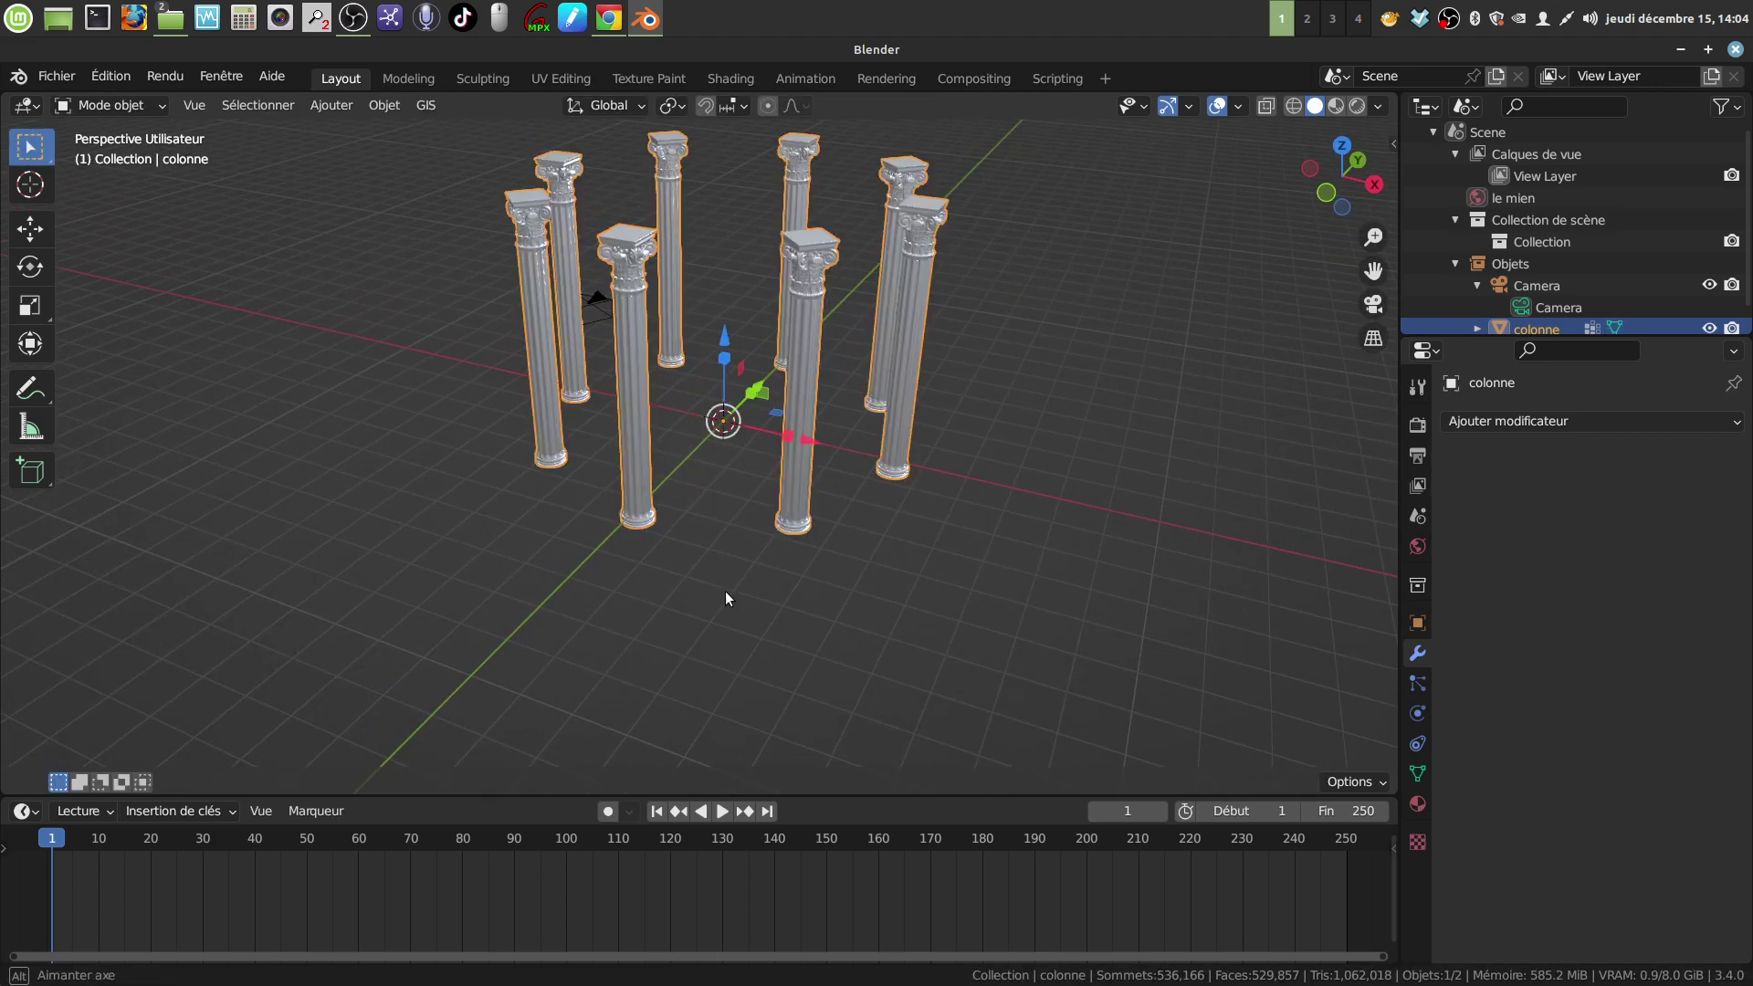
mouse_move(725, 590)
middle_mouse_down()
mouse_move(794, 528)
mouse_move(863, 583)
mouse_move(820, 681)
mouse_move(657, 607)
mouse_move(628, 550)
mouse_move(655, 521)
mouse_move(743, 524)
mouse_move(752, 556)
mouse_move(663, 530)
mouse_move(654, 500)
mouse_move(688, 542)
middle_mouse_up()
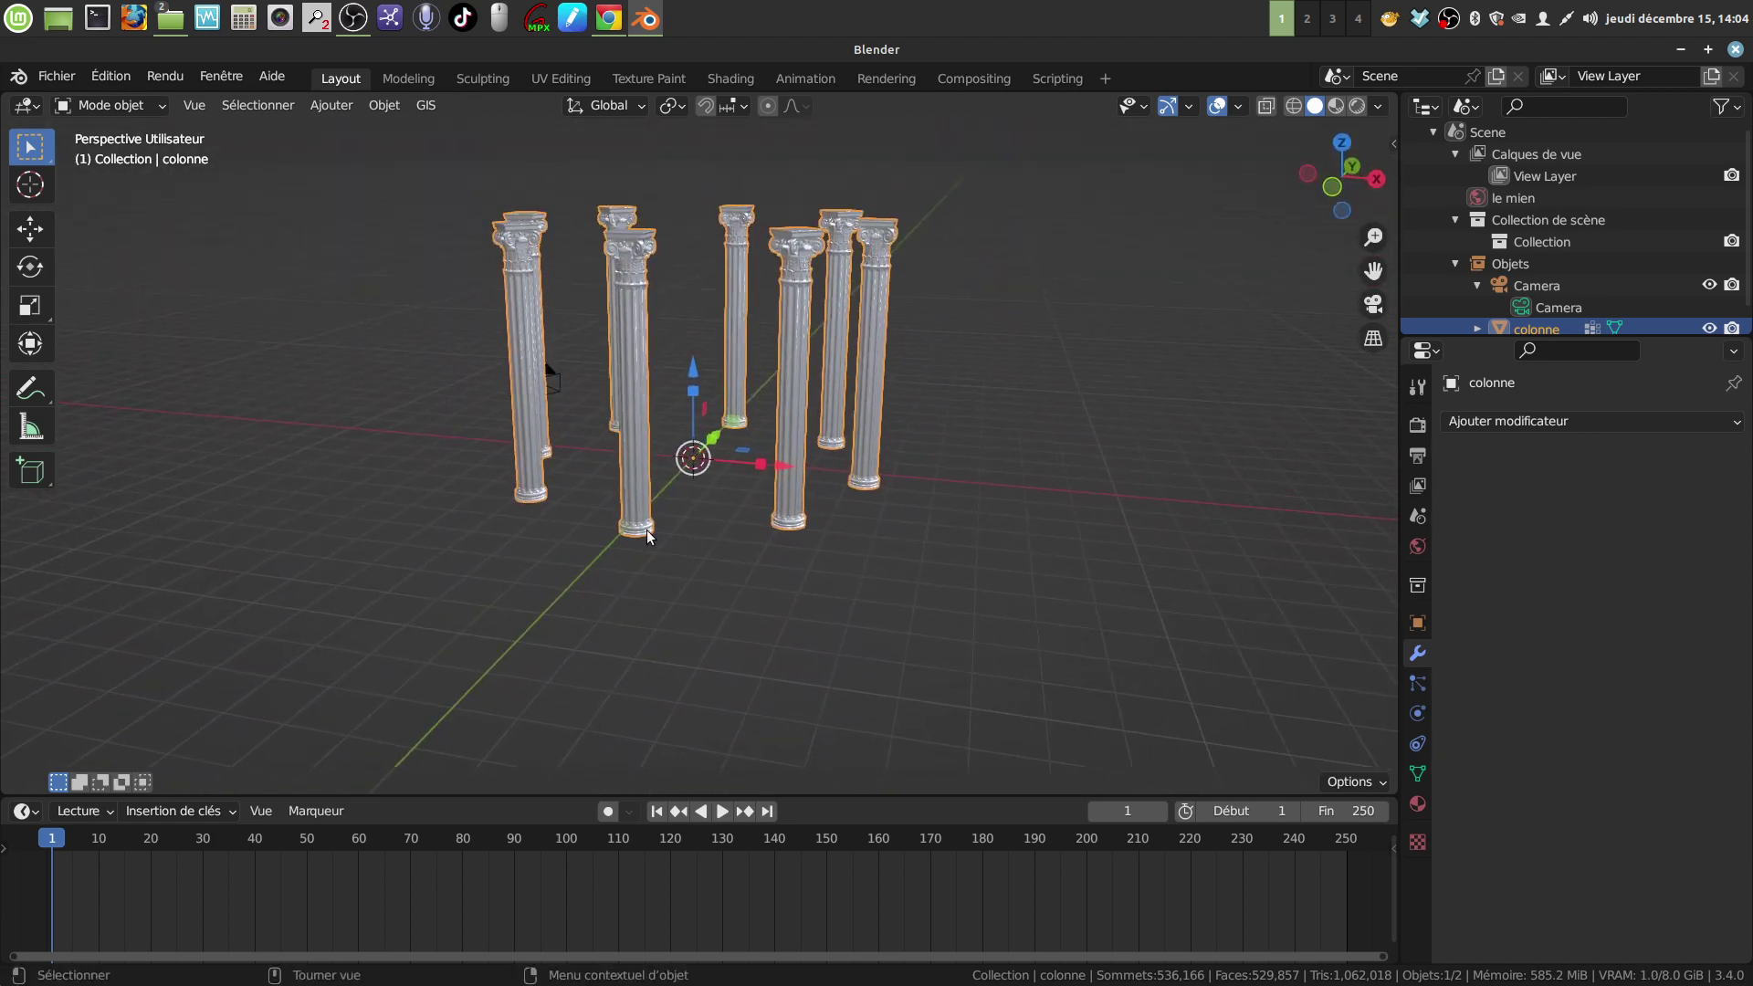
key("x")
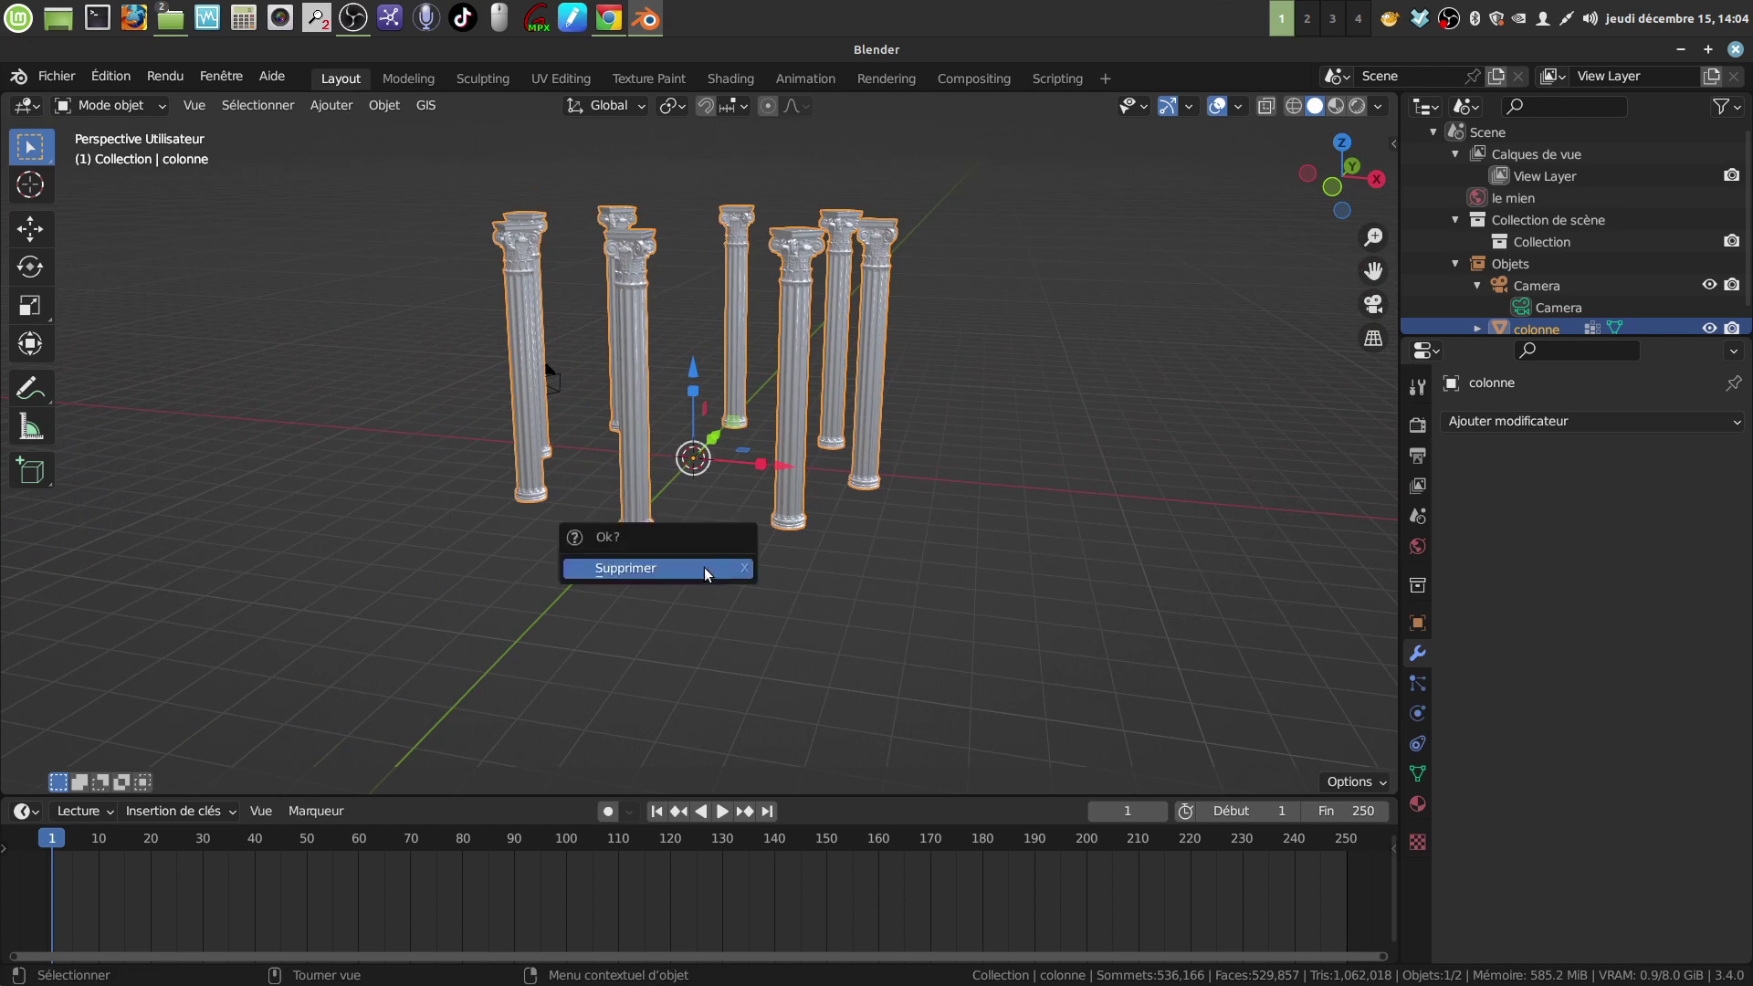
left_click(704, 569)
mouse_move(704, 562)
middle_mouse_down()
mouse_move(710, 471)
mouse_move(694, 456)
middle_mouse_up()
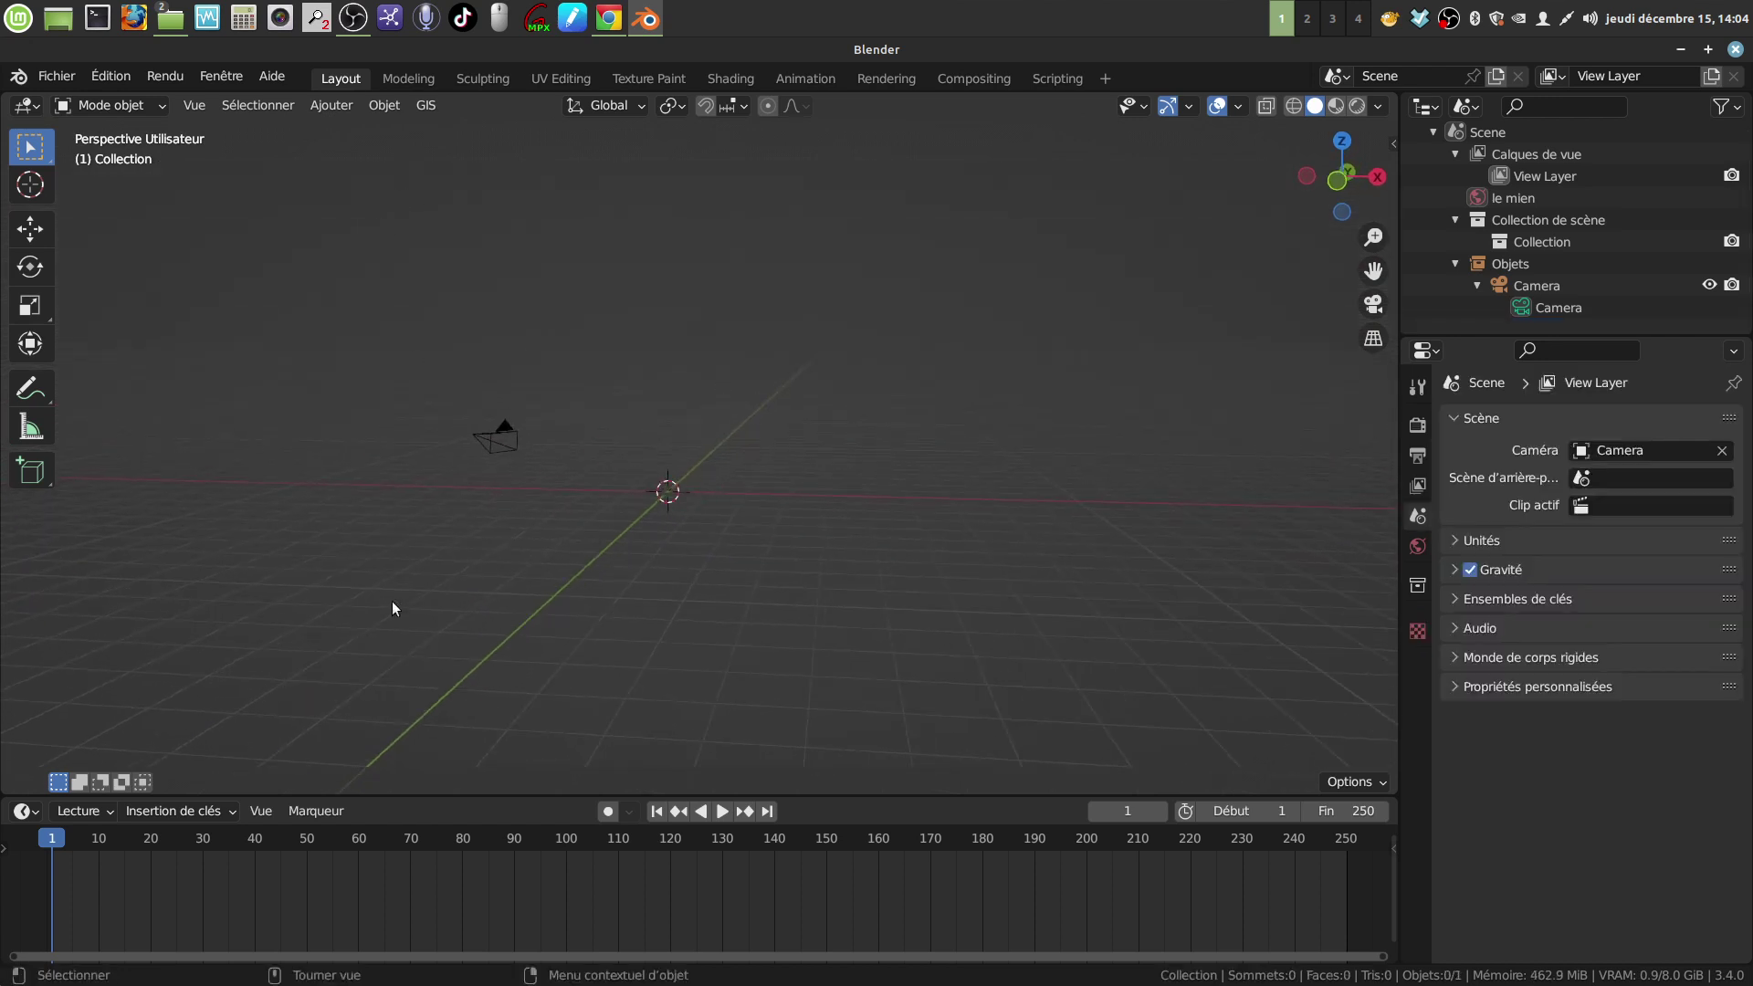
left_click(332, 105)
mouse_move(360, 130)
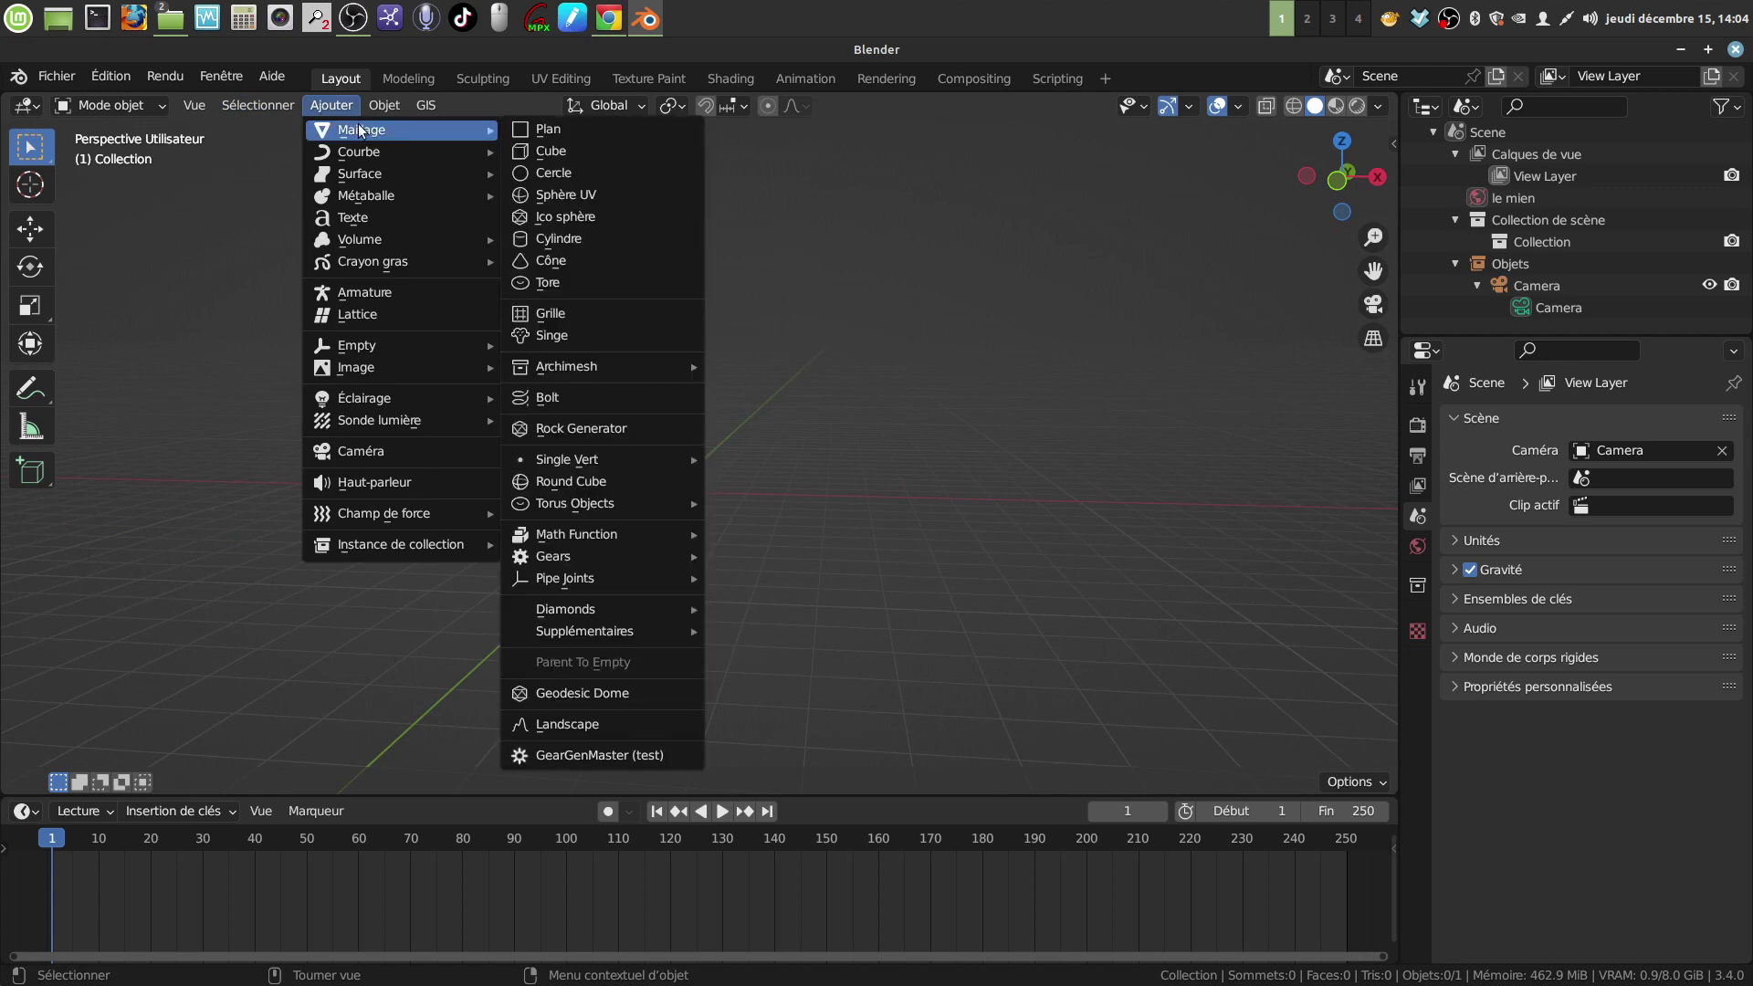
Add a cylinder, scale it 6.063 on Z and move it -8.0981 m along Y
left_click(571, 240)
left_click_drag(665, 420, 668, 128)
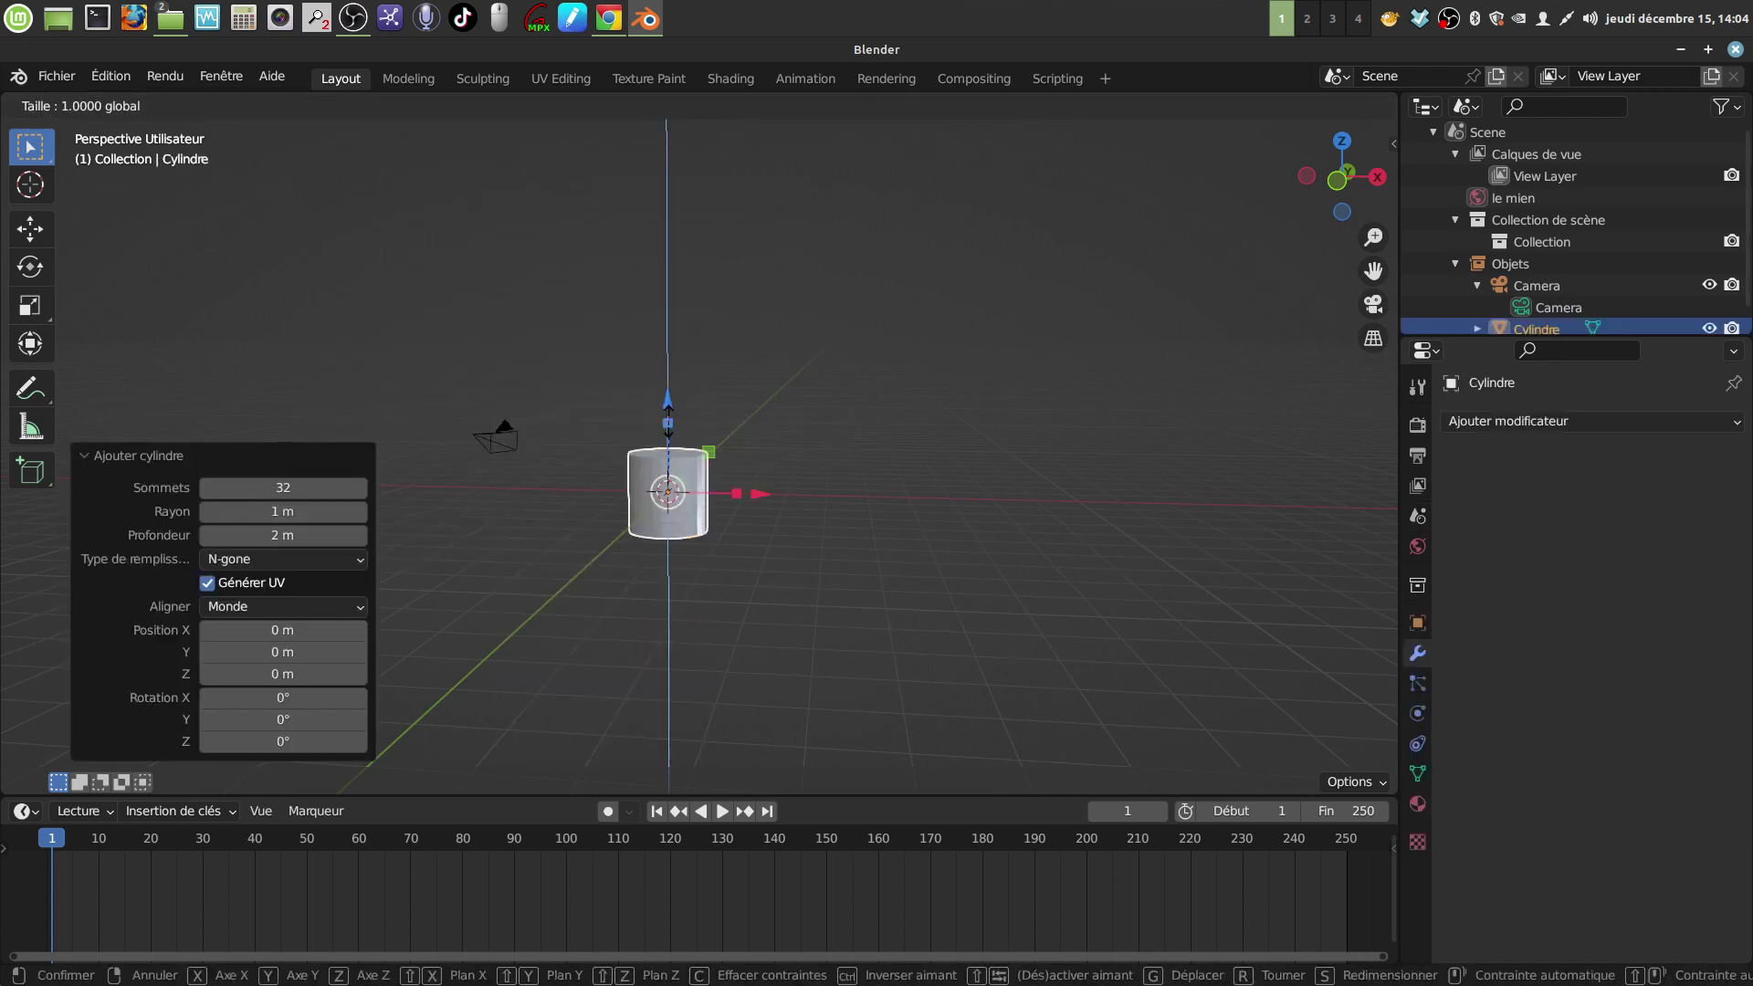
mouse_move(758, 298)
middle_mouse_down()
mouse_move(566, 500)
mouse_move(577, 479)
middle_mouse_up()
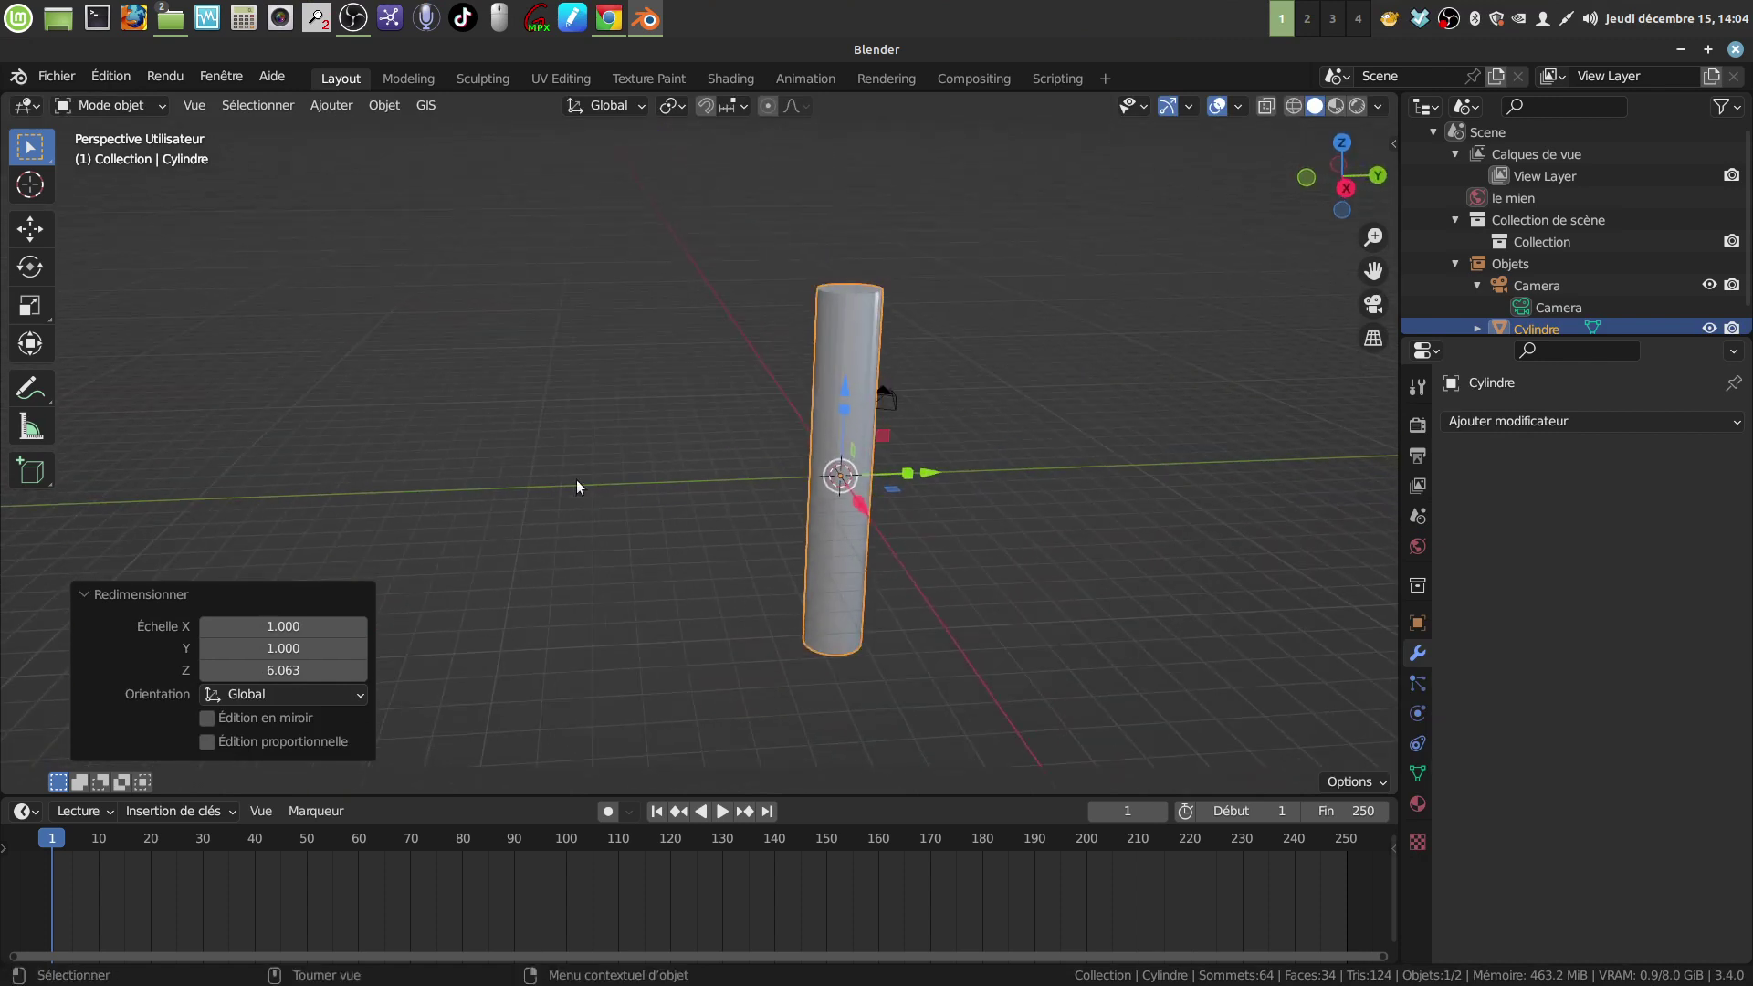
left_click_drag(907, 471, 694, 477)
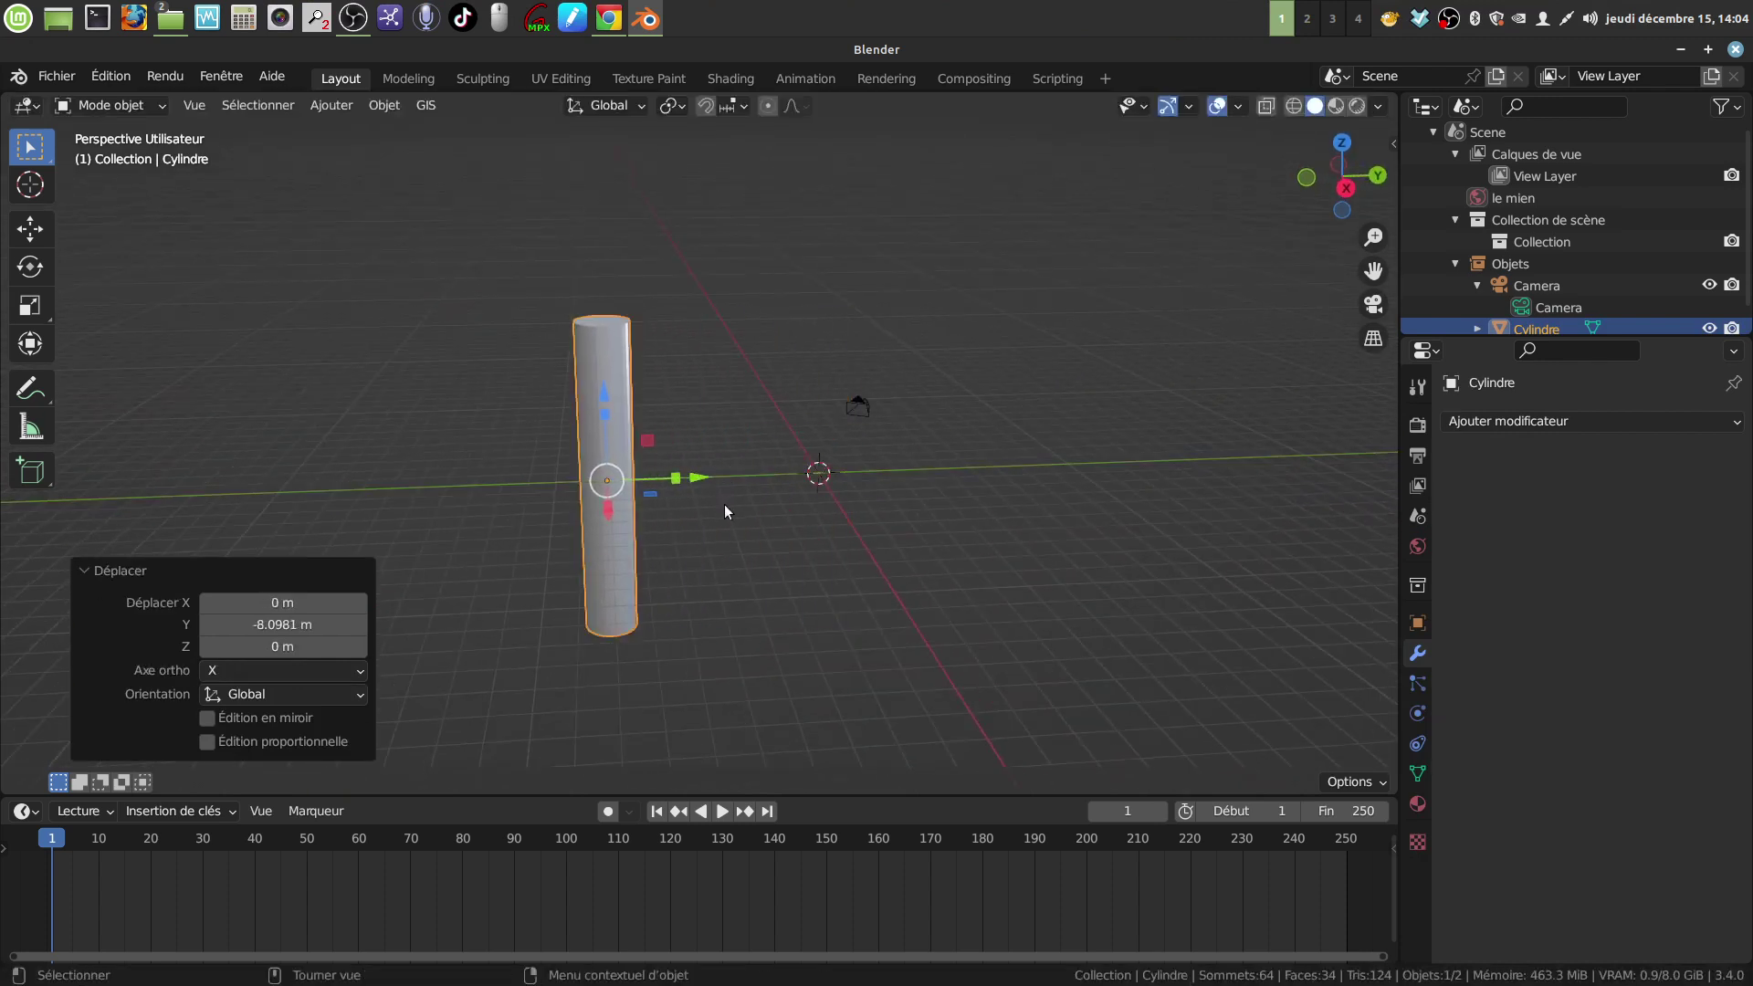
mouse_move(724, 504)
middle_mouse_down()
mouse_move(756, 473)
mouse_move(670, 403)
middle_mouse_up()
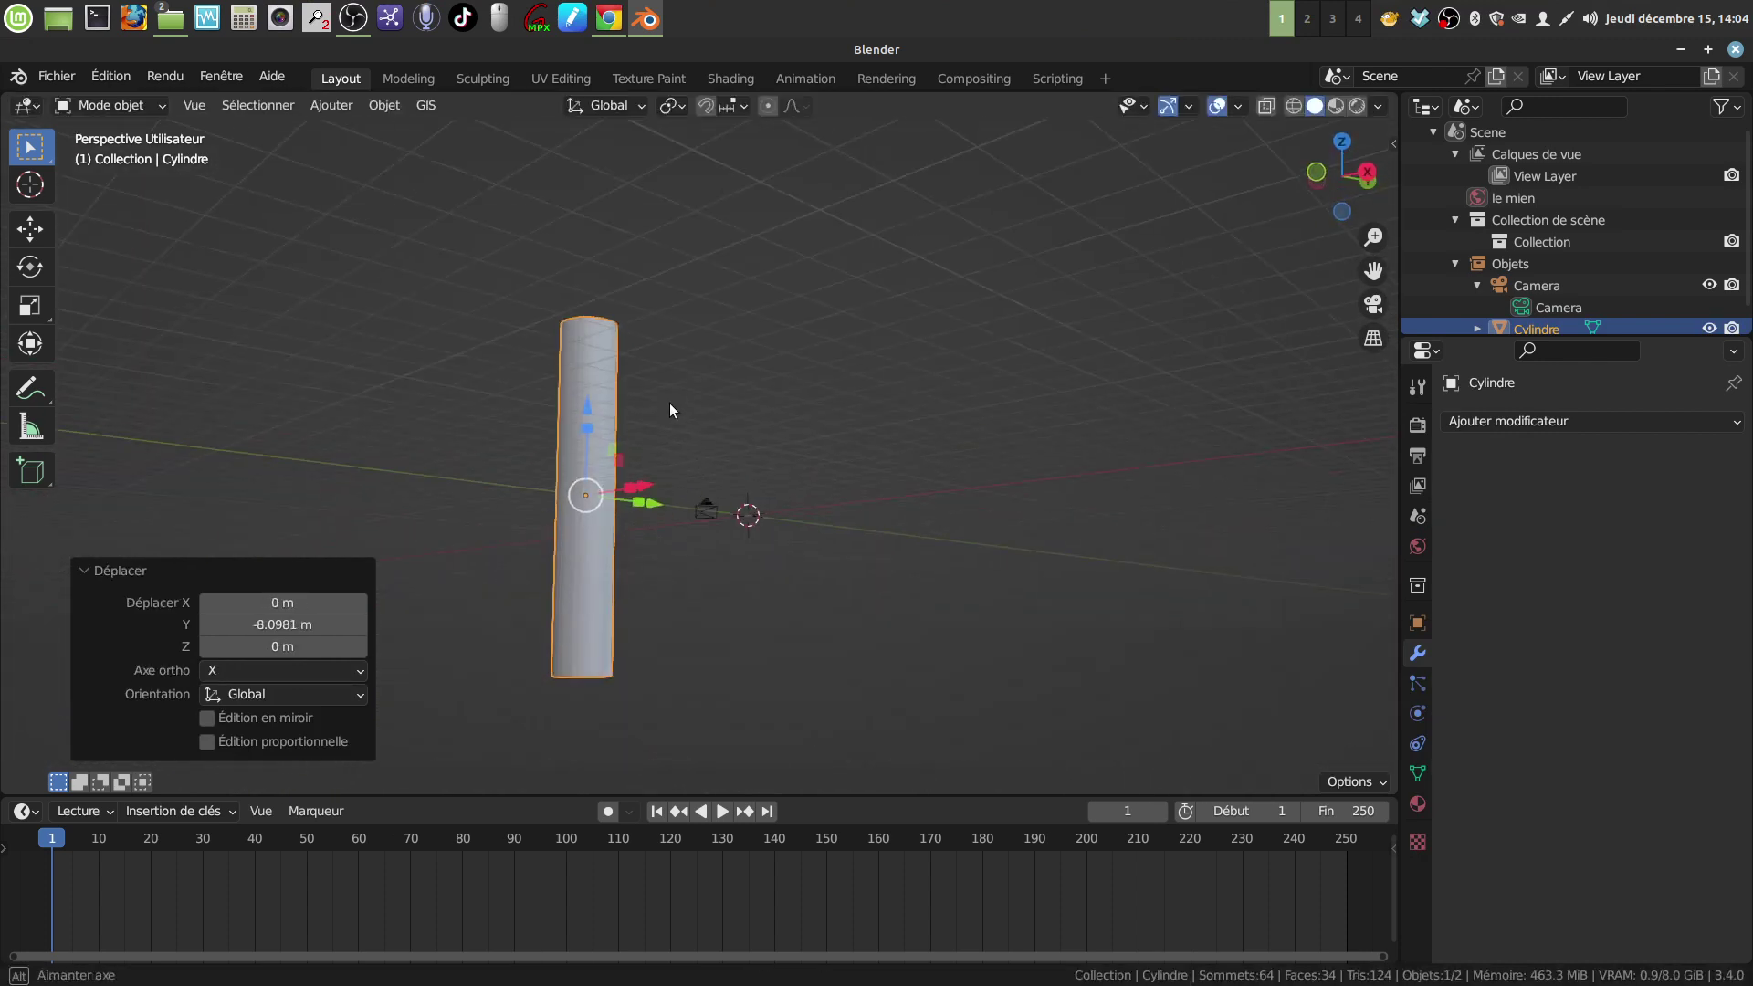
mouse_move(599, 409)
left_mouse_down()
mouse_move(594, 273)
mouse_move(599, 409)
left_mouse_up()
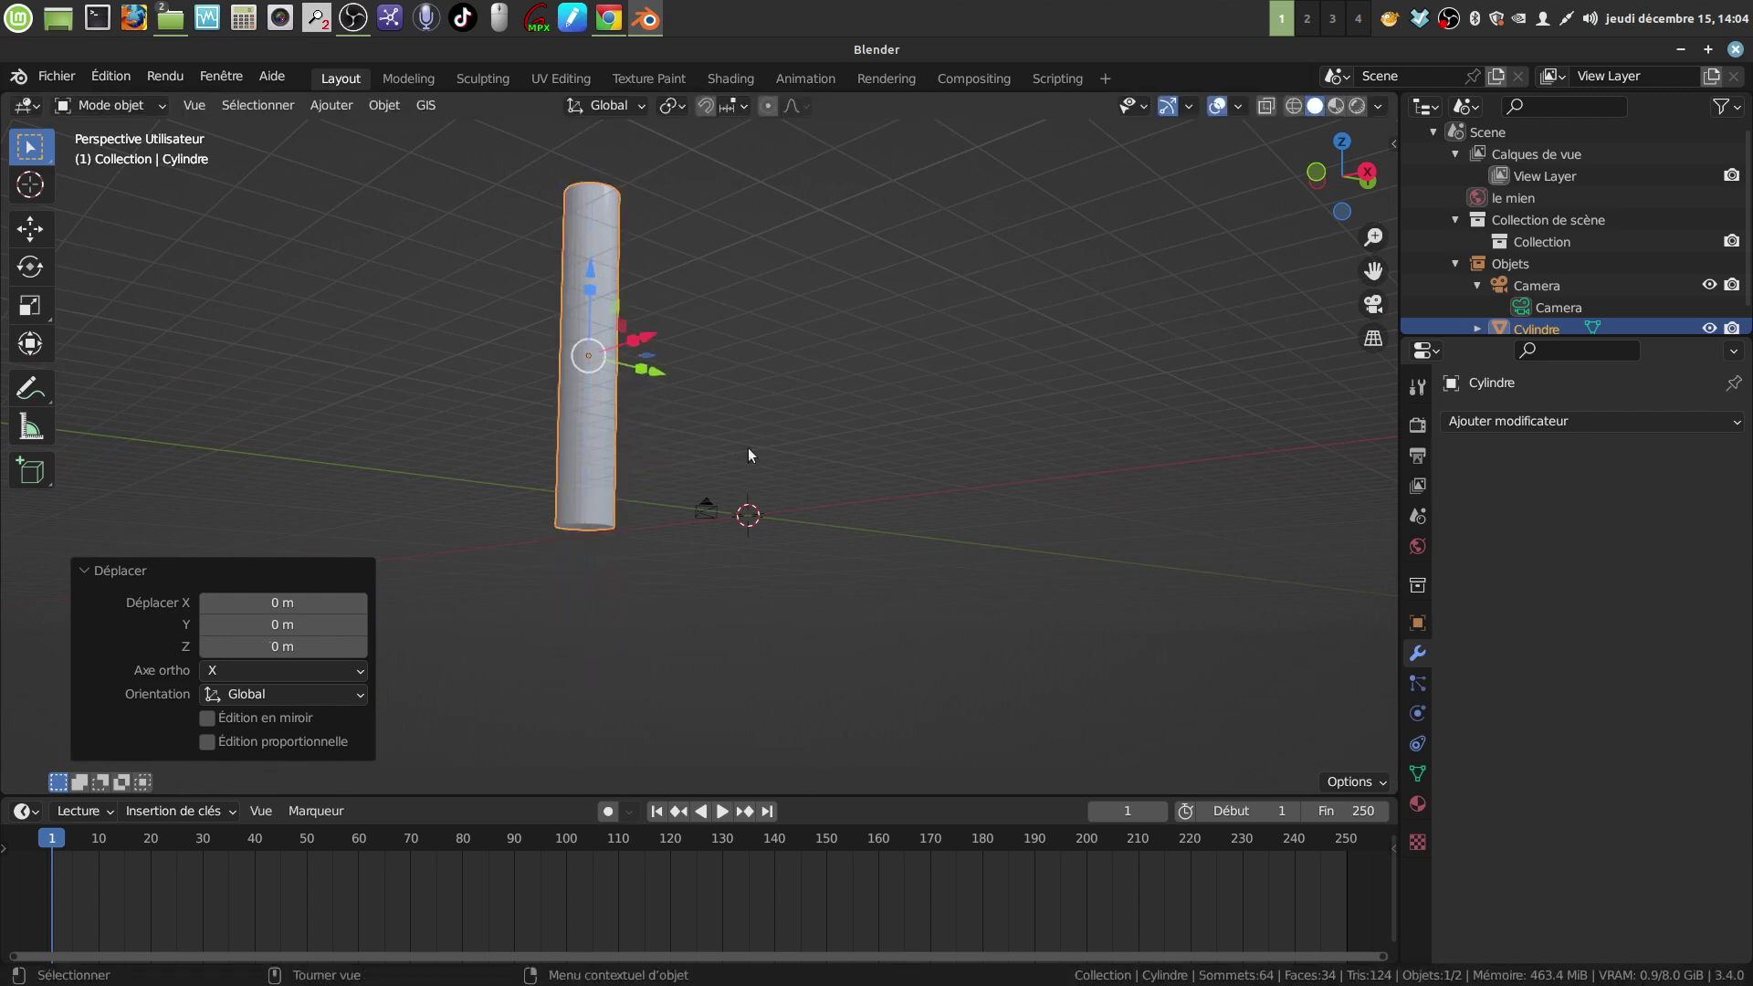
middle_click_drag(748, 447, 832, 539)
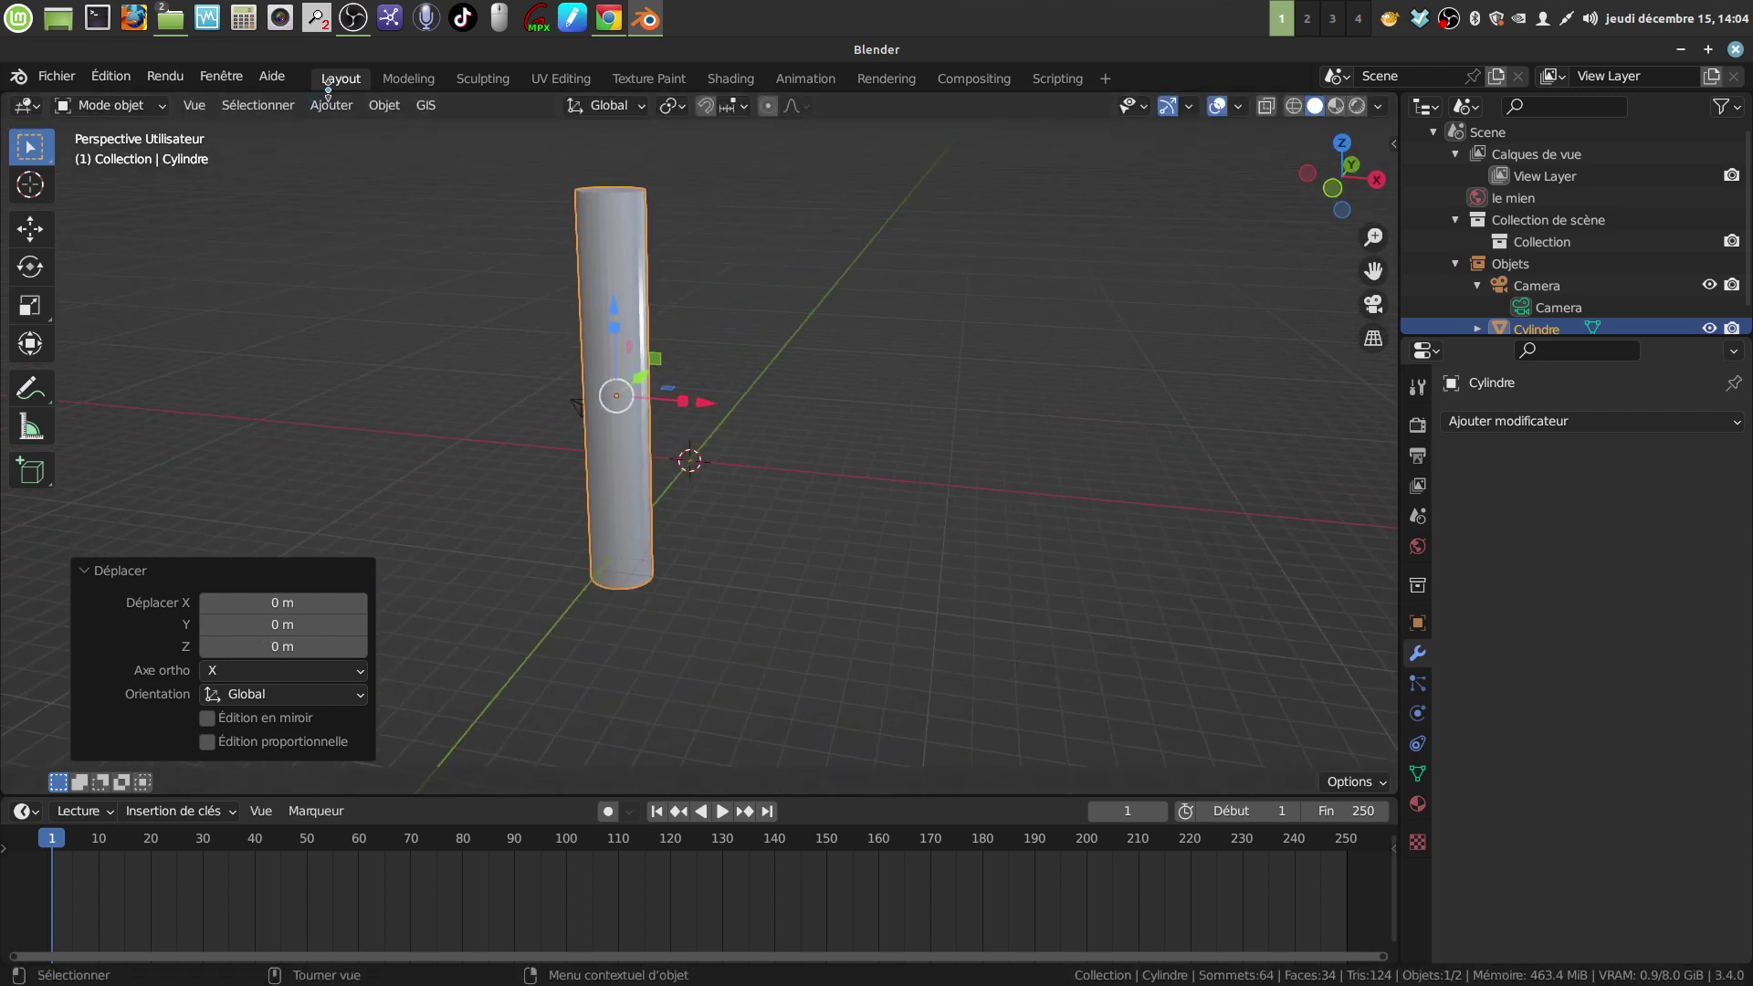
Set the cylinder's origin to the 3D cursor at the world centre
left_click(384, 105)
mouse_move(437, 151)
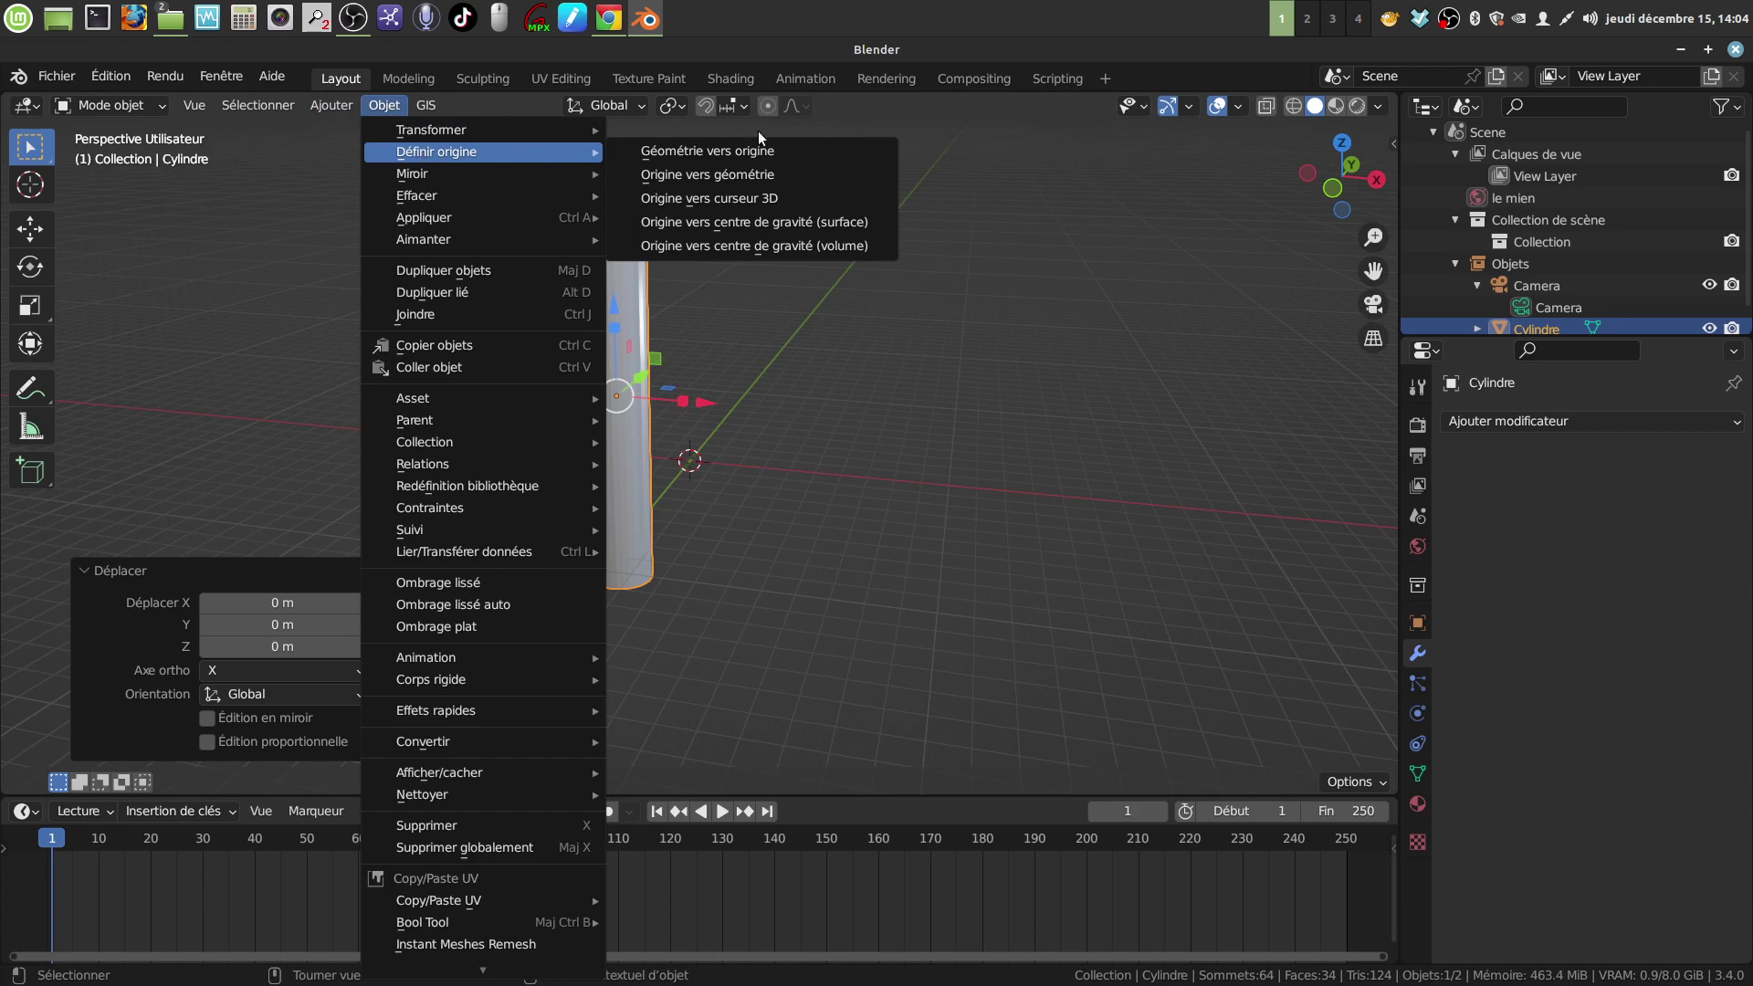
left_click(785, 198)
mouse_move(798, 250)
middle_mouse_down()
mouse_move(686, 341)
mouse_move(798, 347)
mouse_move(772, 409)
middle_mouse_up()
Enter Edit Mode on the cylinder and pick the Spin Duplicate tool
key("Tab")
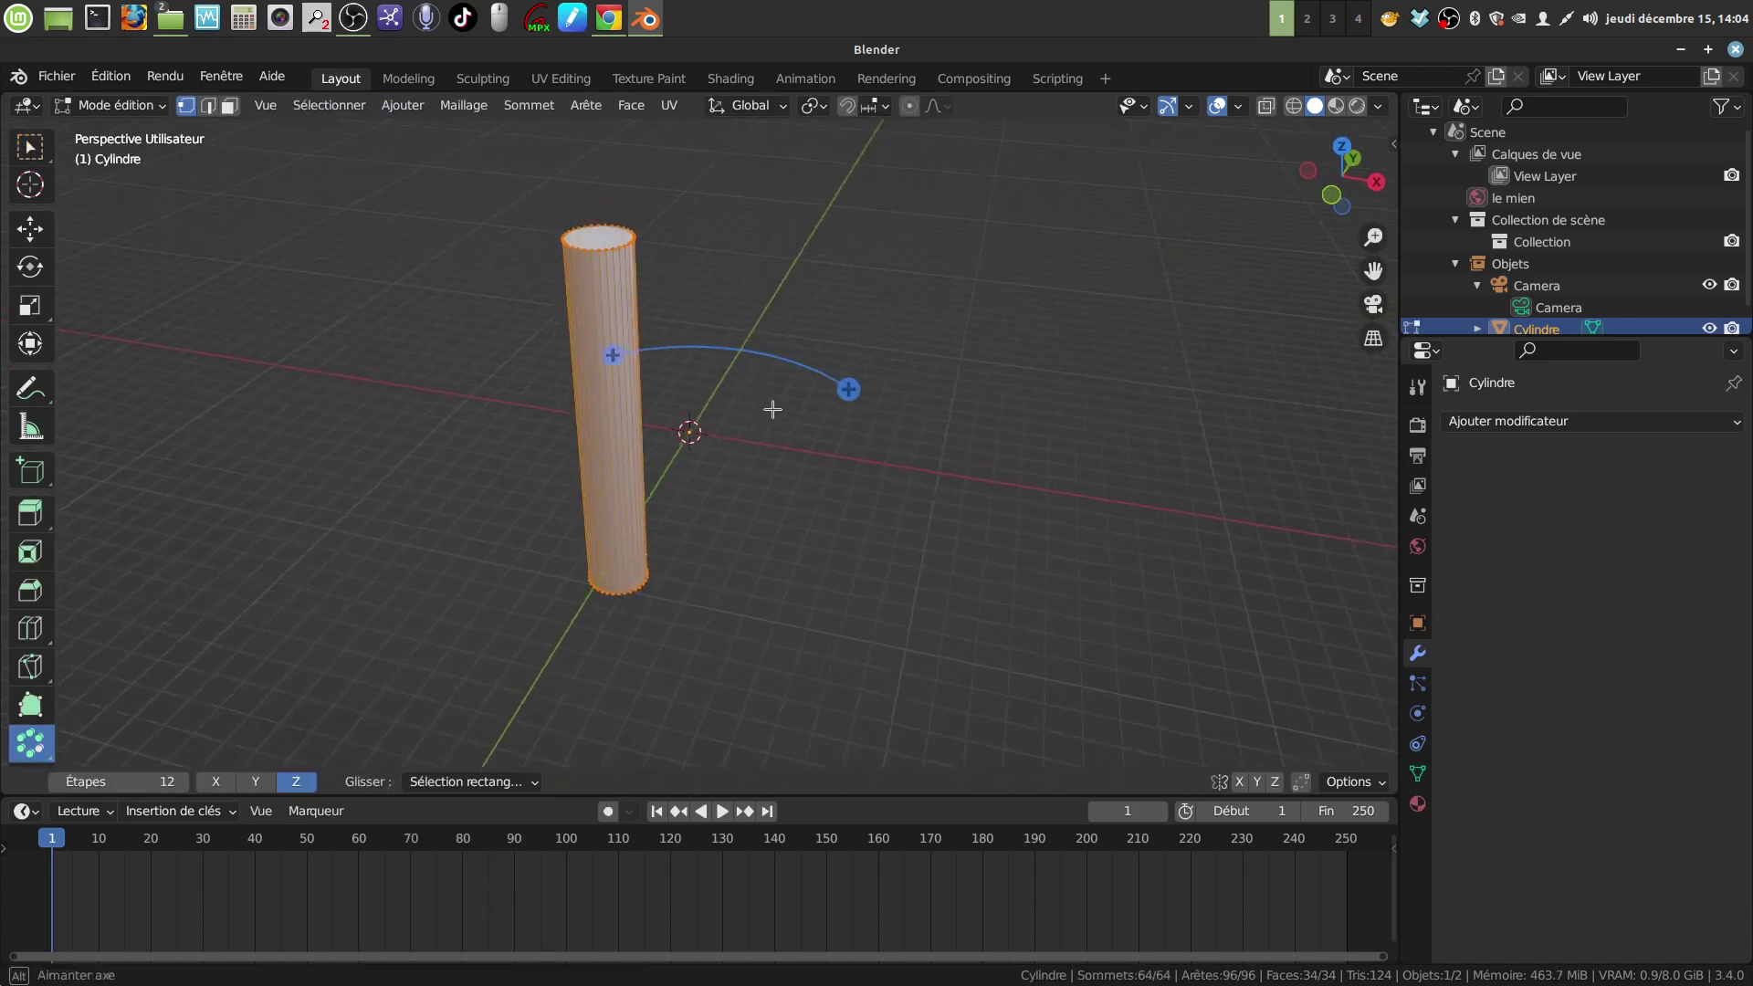
left_click(29, 143)
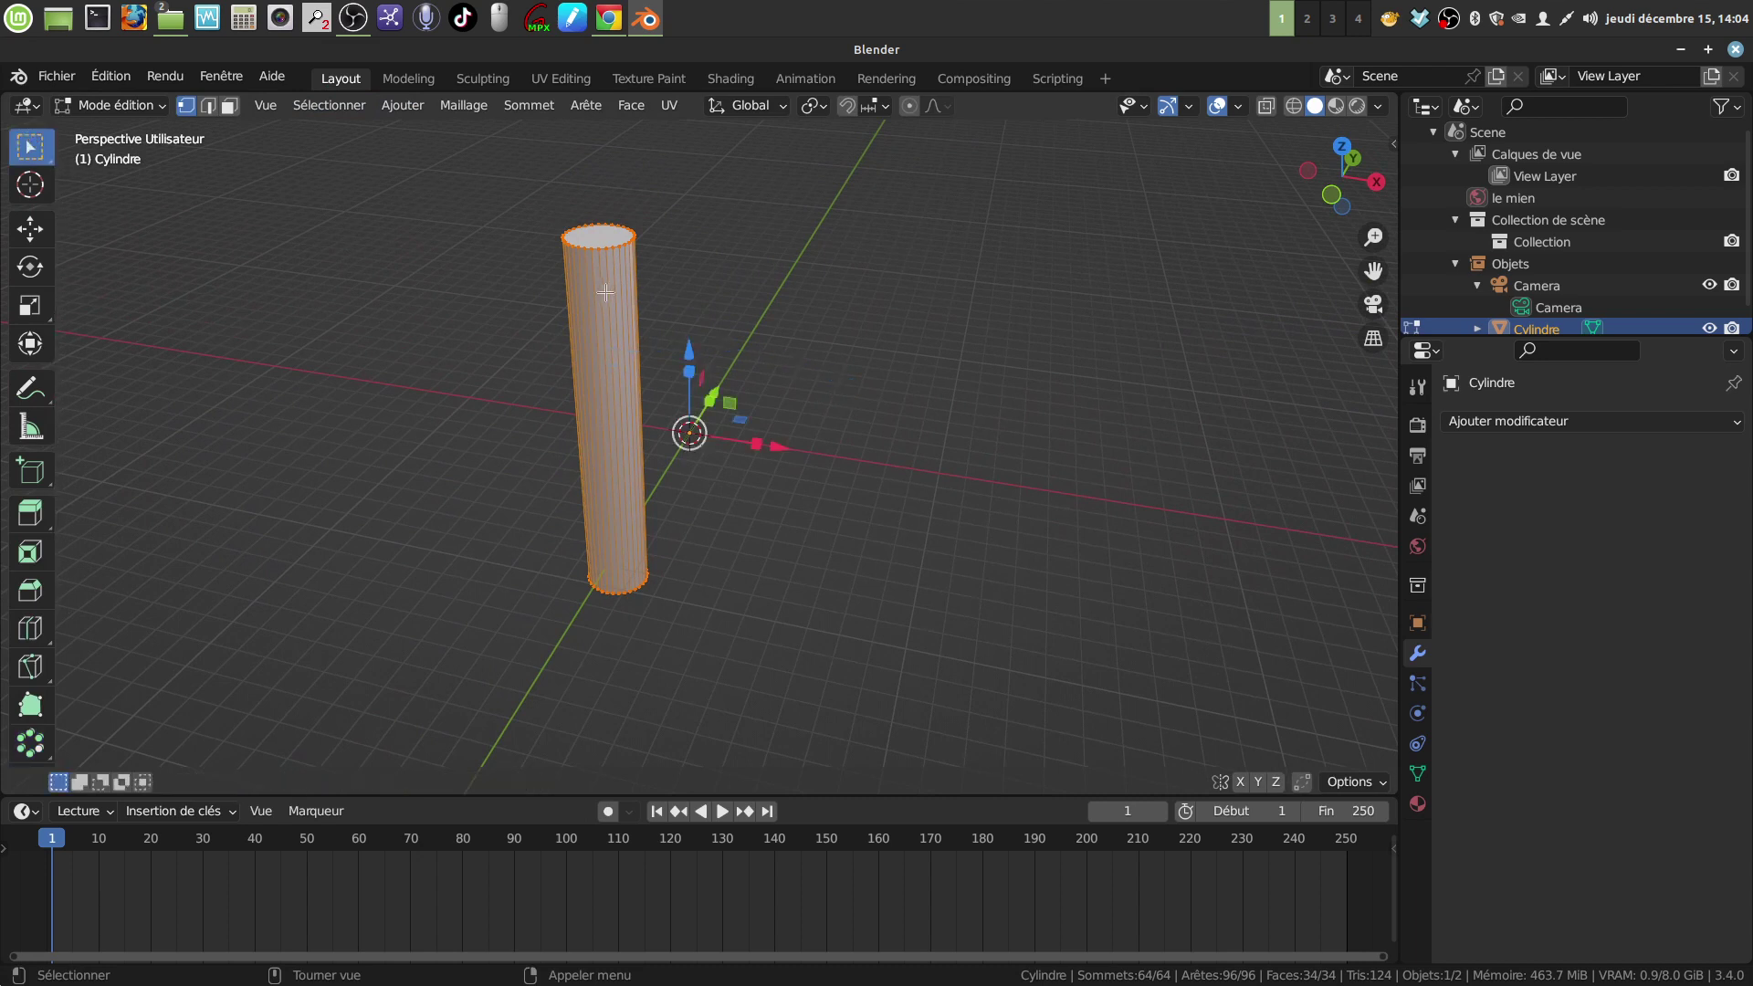
middle_click_drag(606, 292, 511, 456)
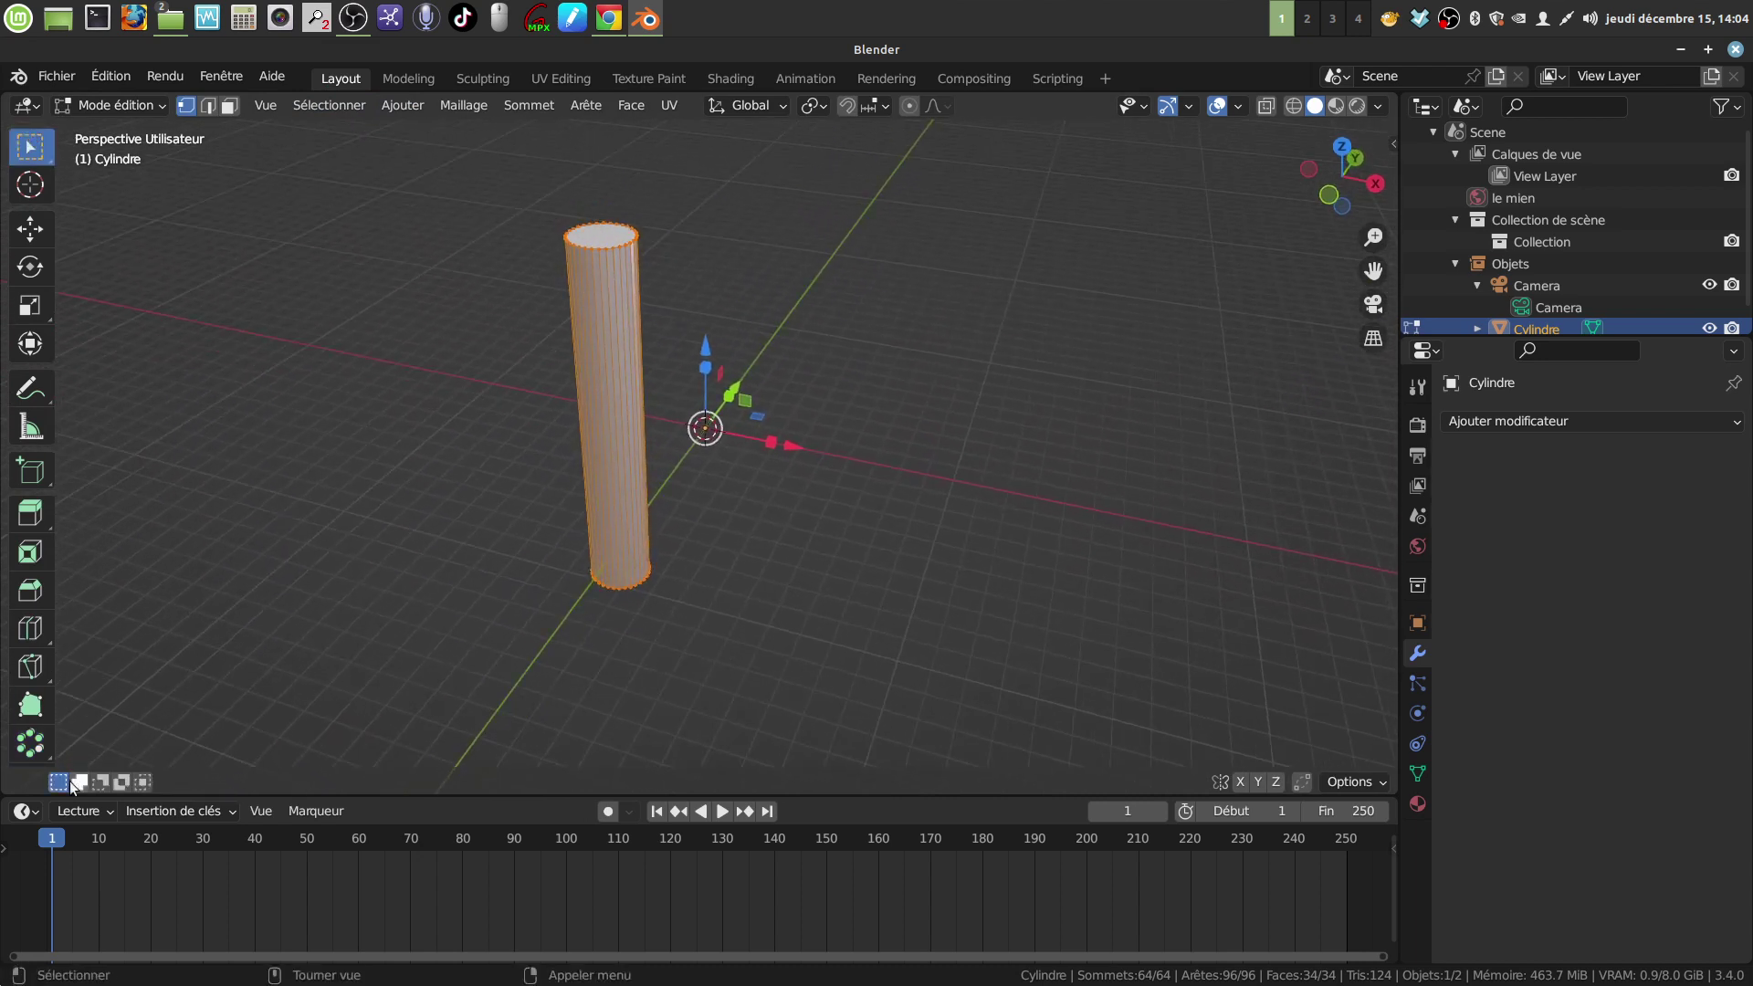
left_click(32, 739)
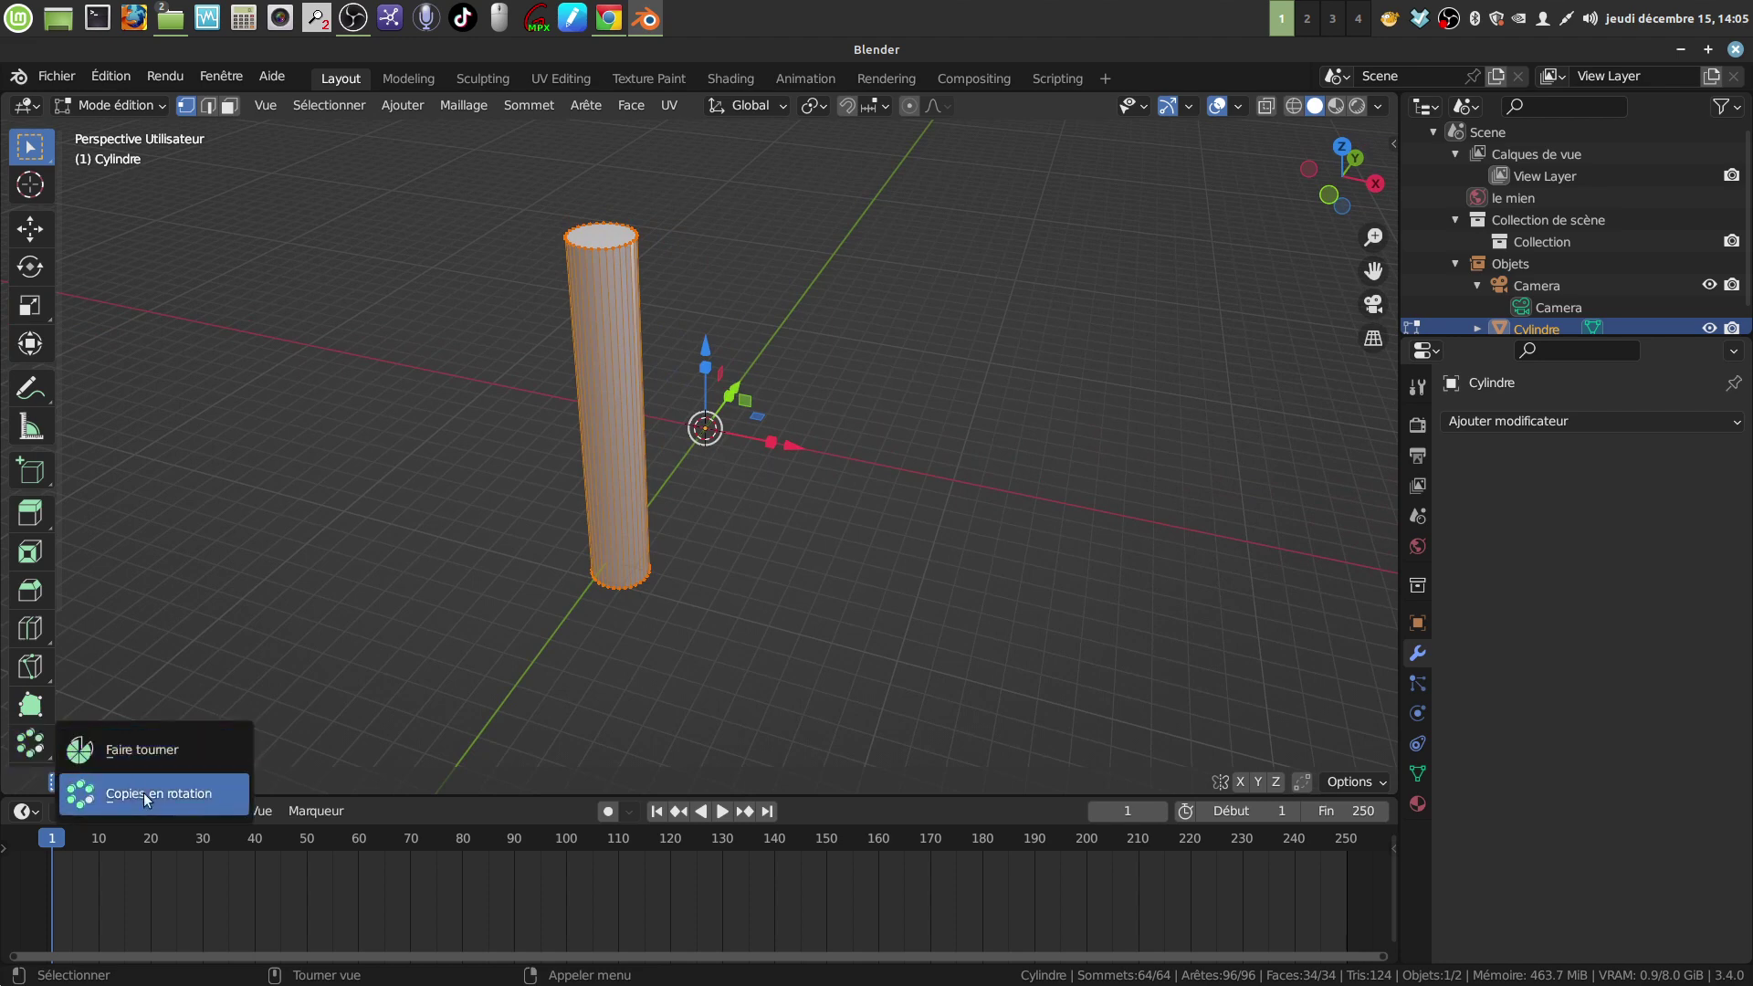
left_click(146, 797)
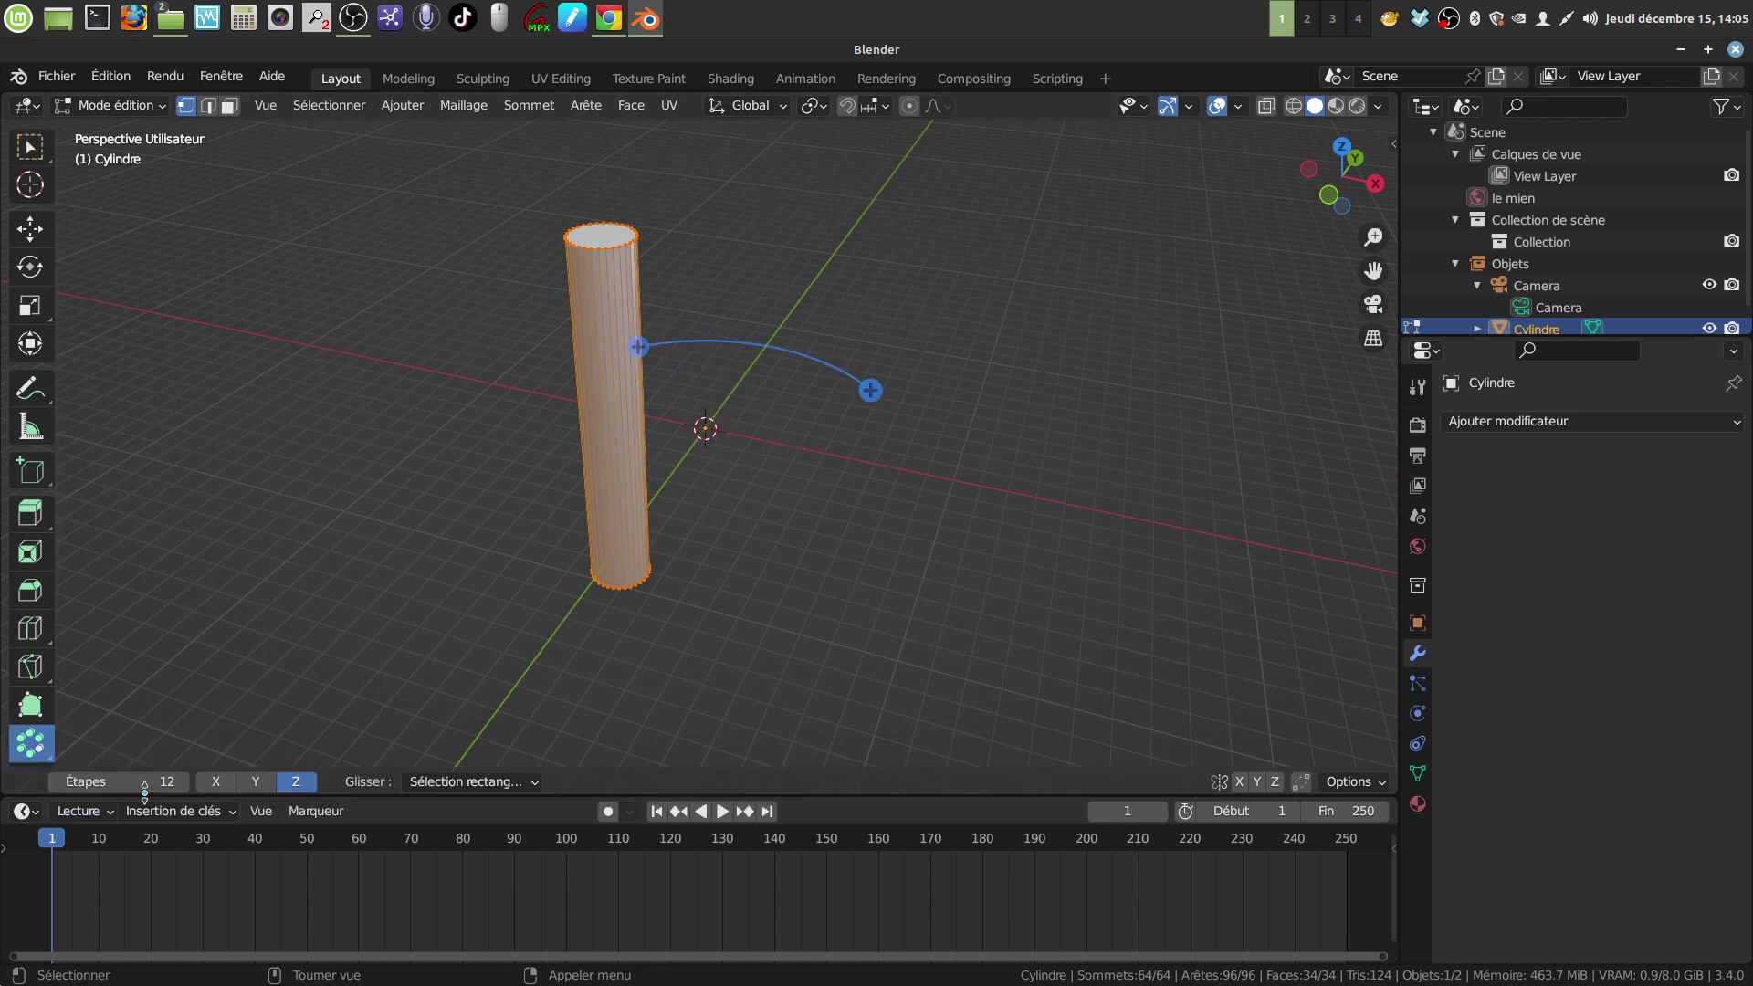
Spin the cylinder around the origin into 10 steps with Utiliser copies ticked
left_click(870, 389)
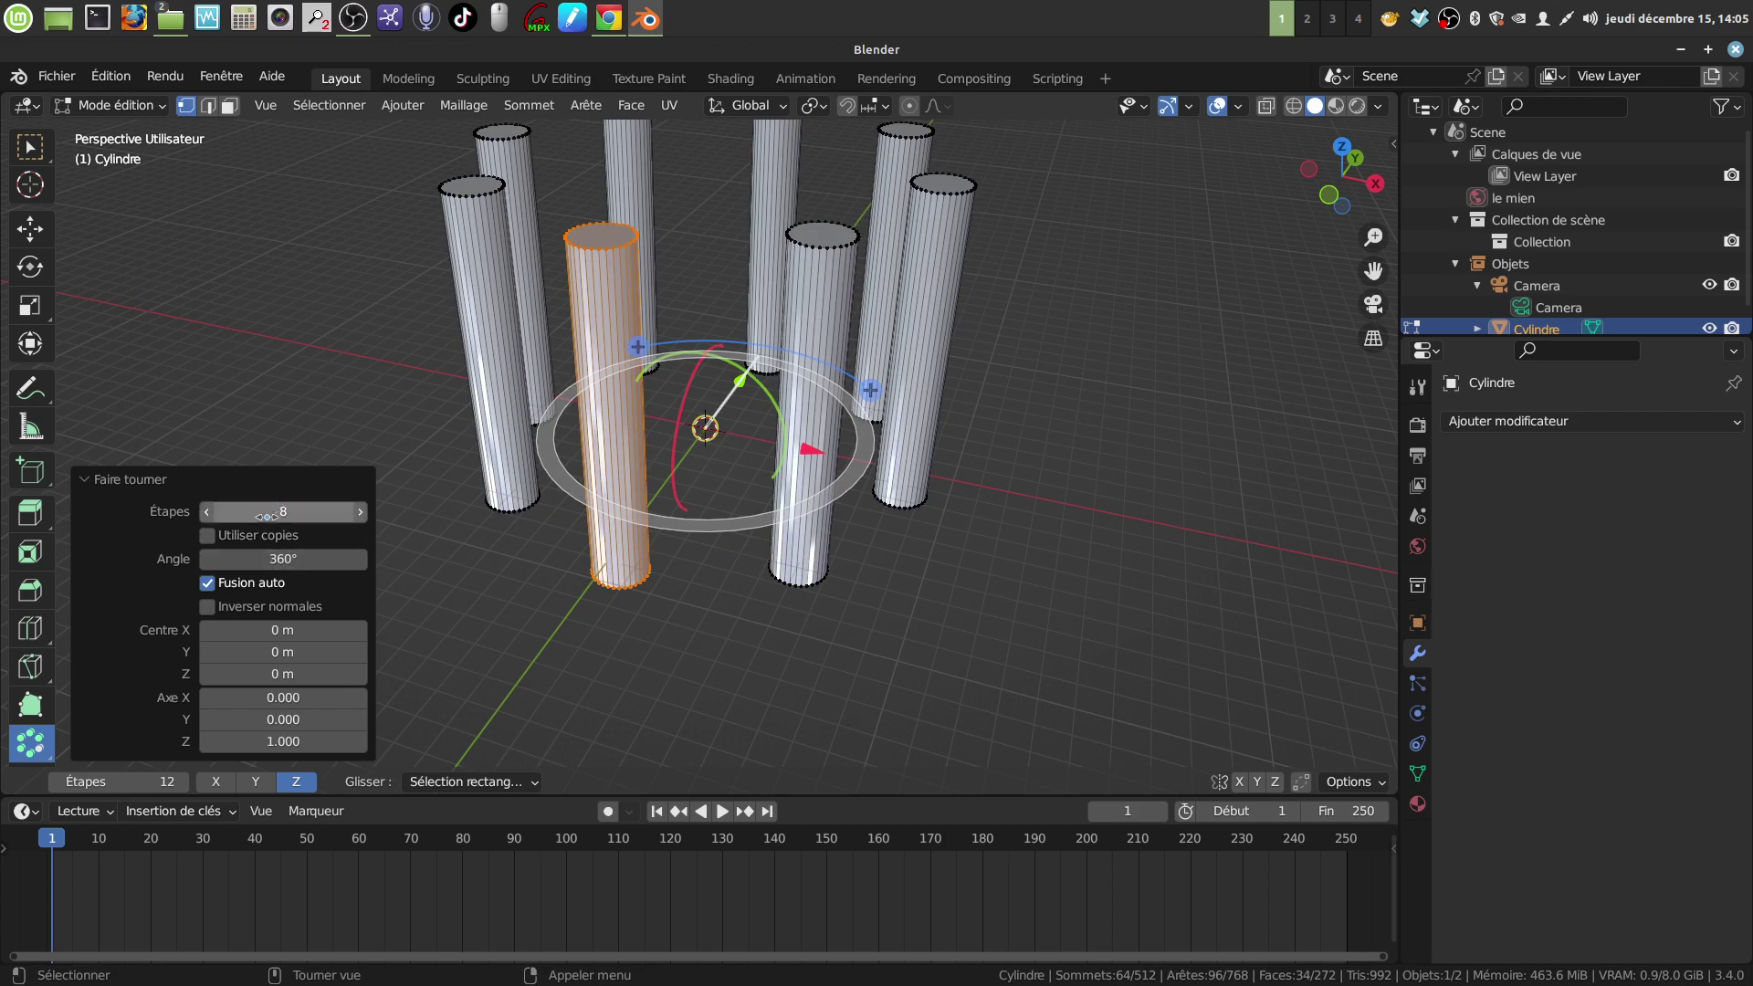
left_click(359, 512)
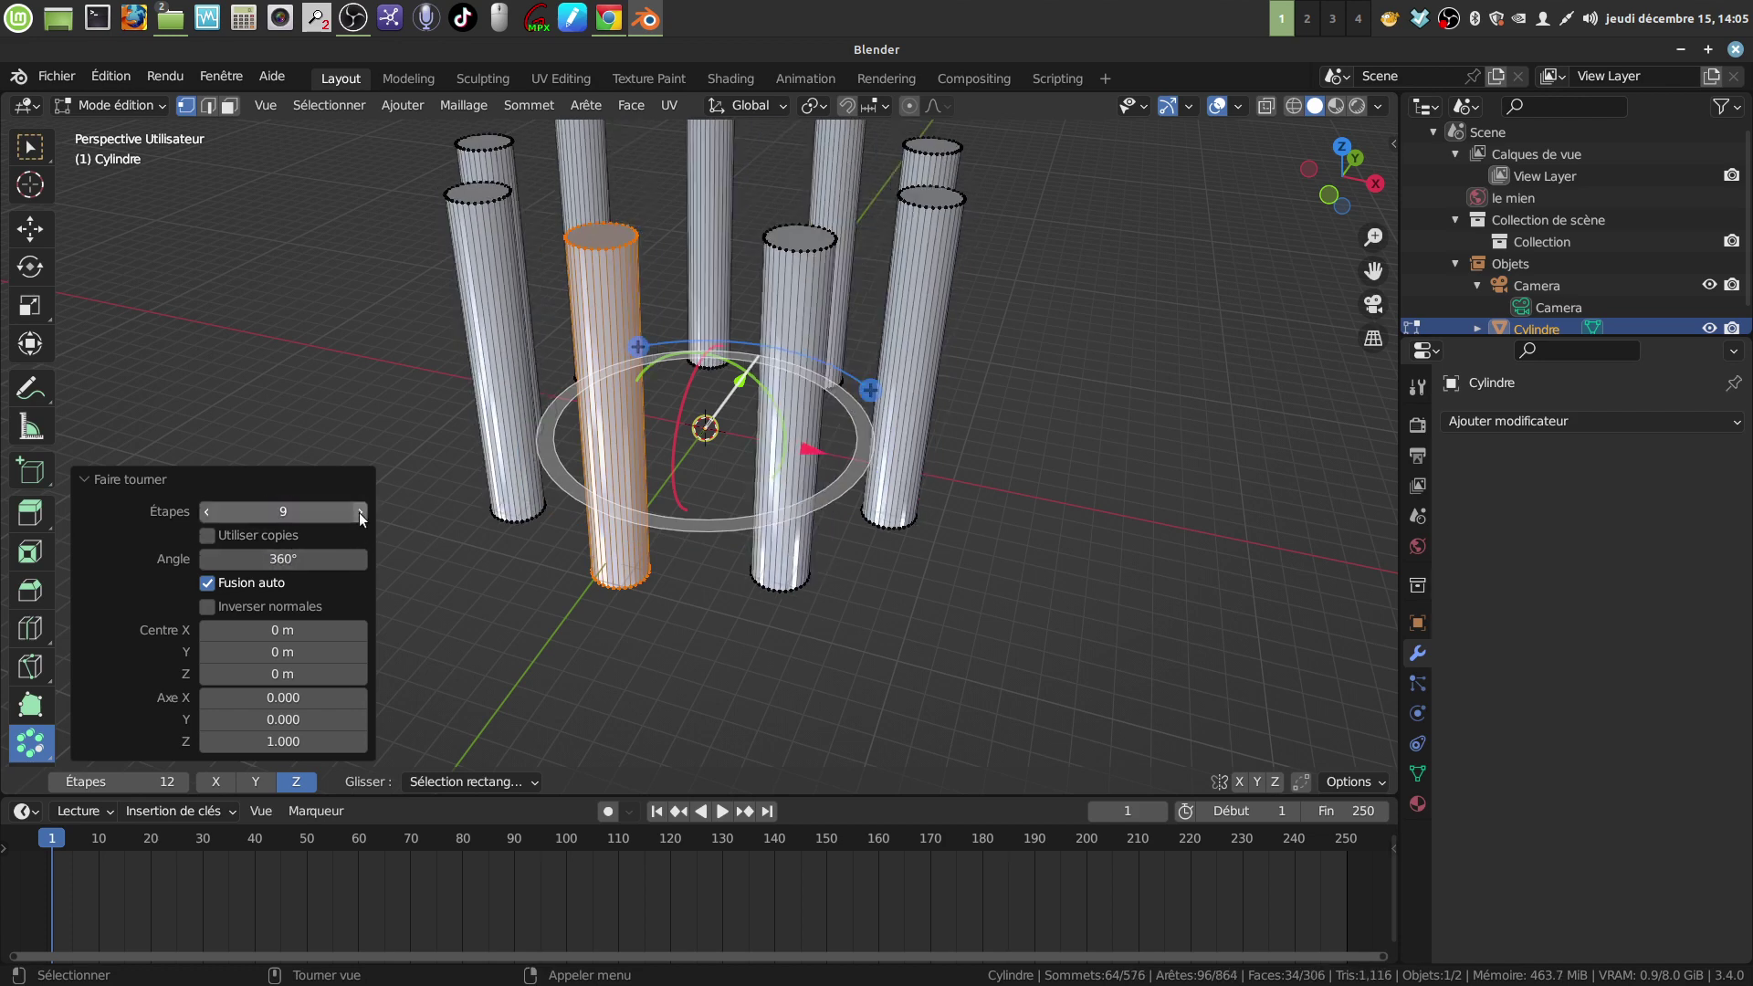
left_click(202, 535)
middle_click_drag(469, 548, 673, 508)
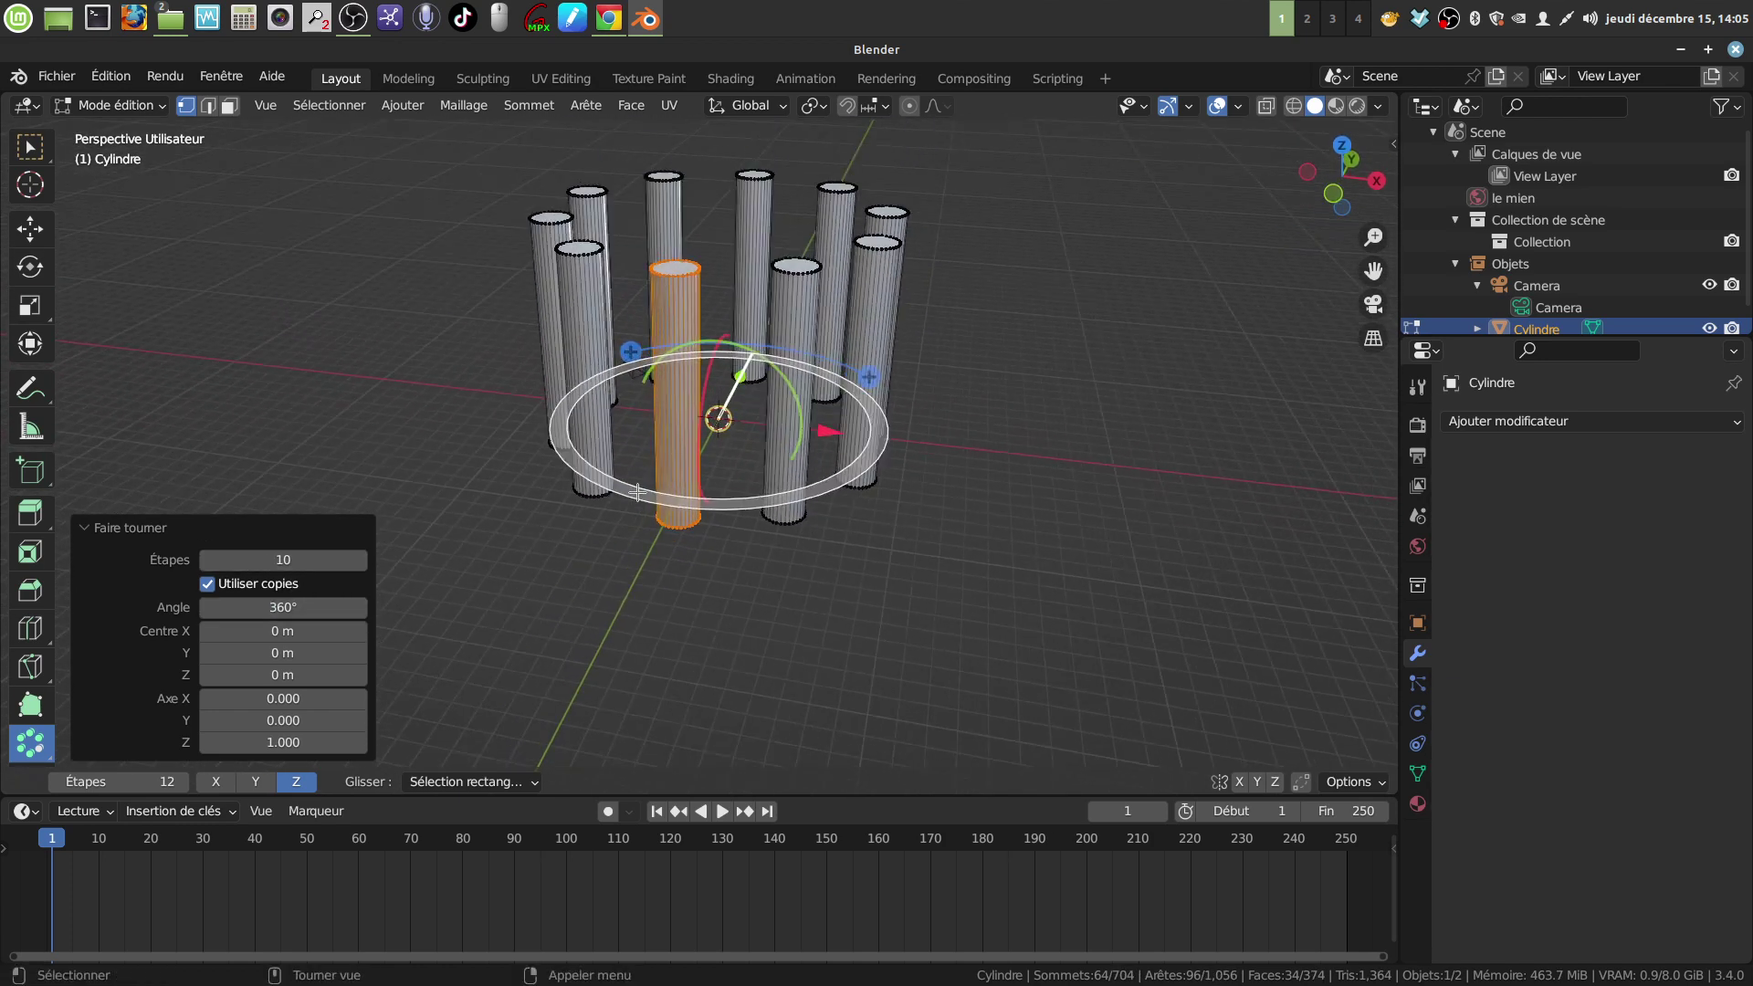
left_click(671, 578)
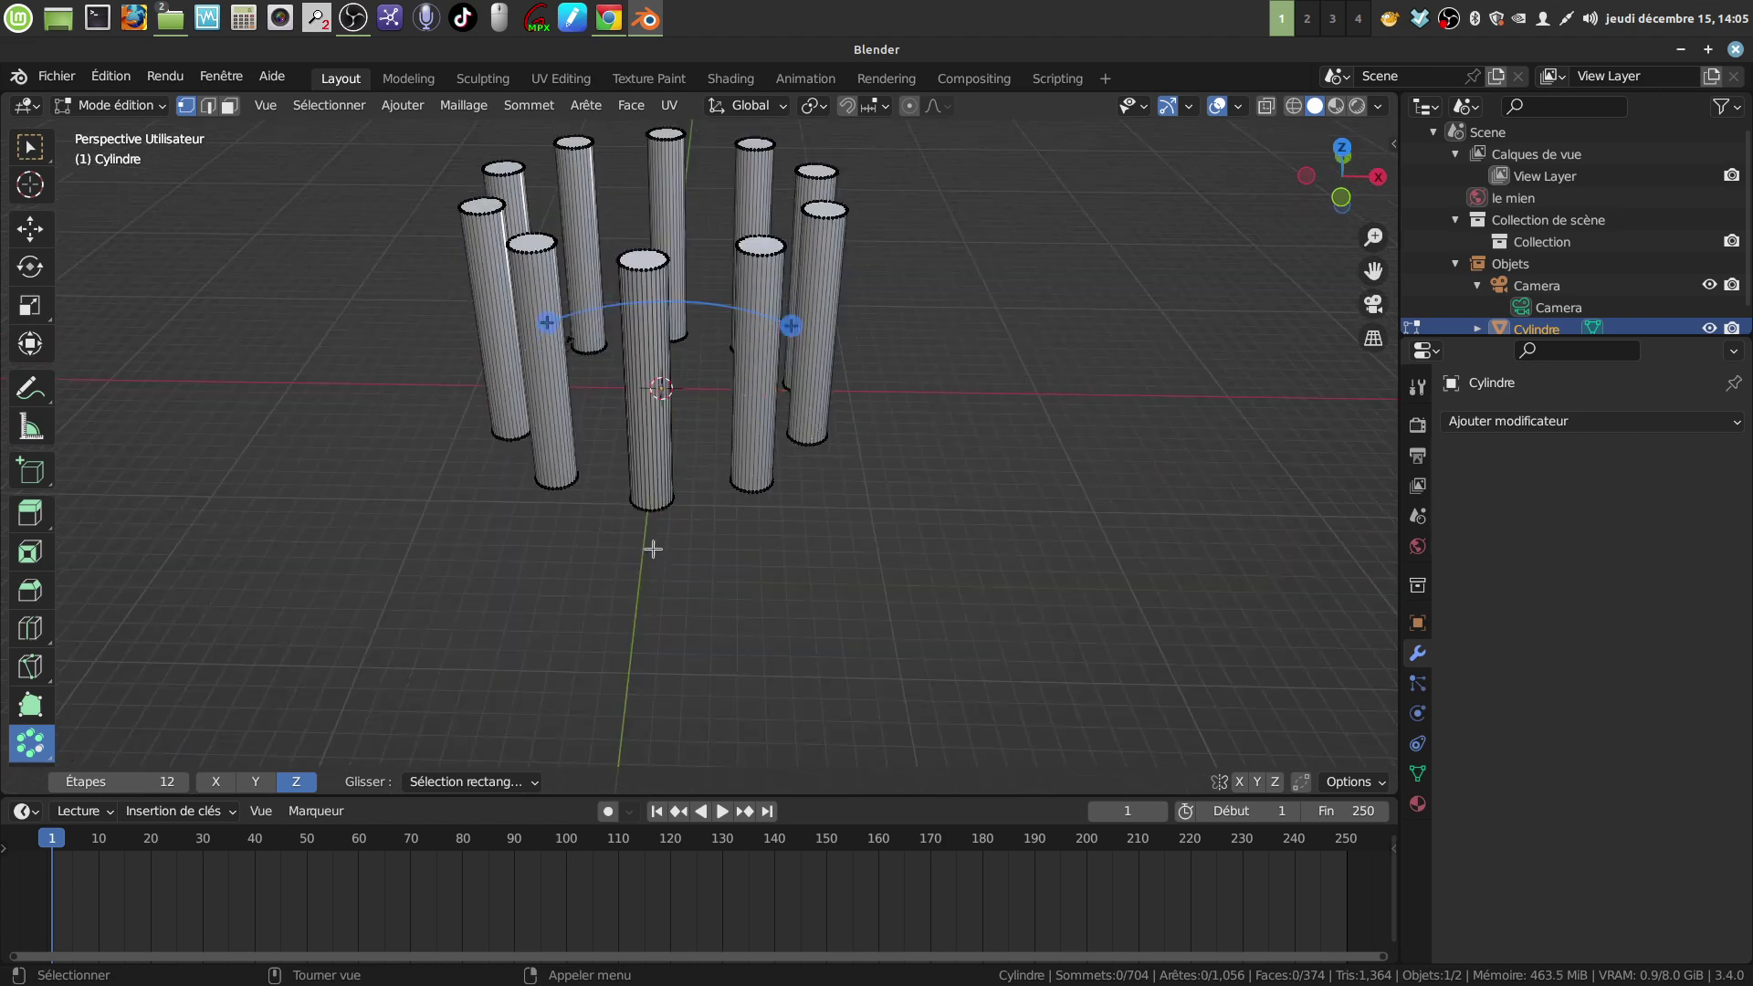
mouse_move(652, 548)
middle_mouse_down()
mouse_move(786, 557)
mouse_move(742, 482)
mouse_move(728, 502)
middle_mouse_up()
key("w")
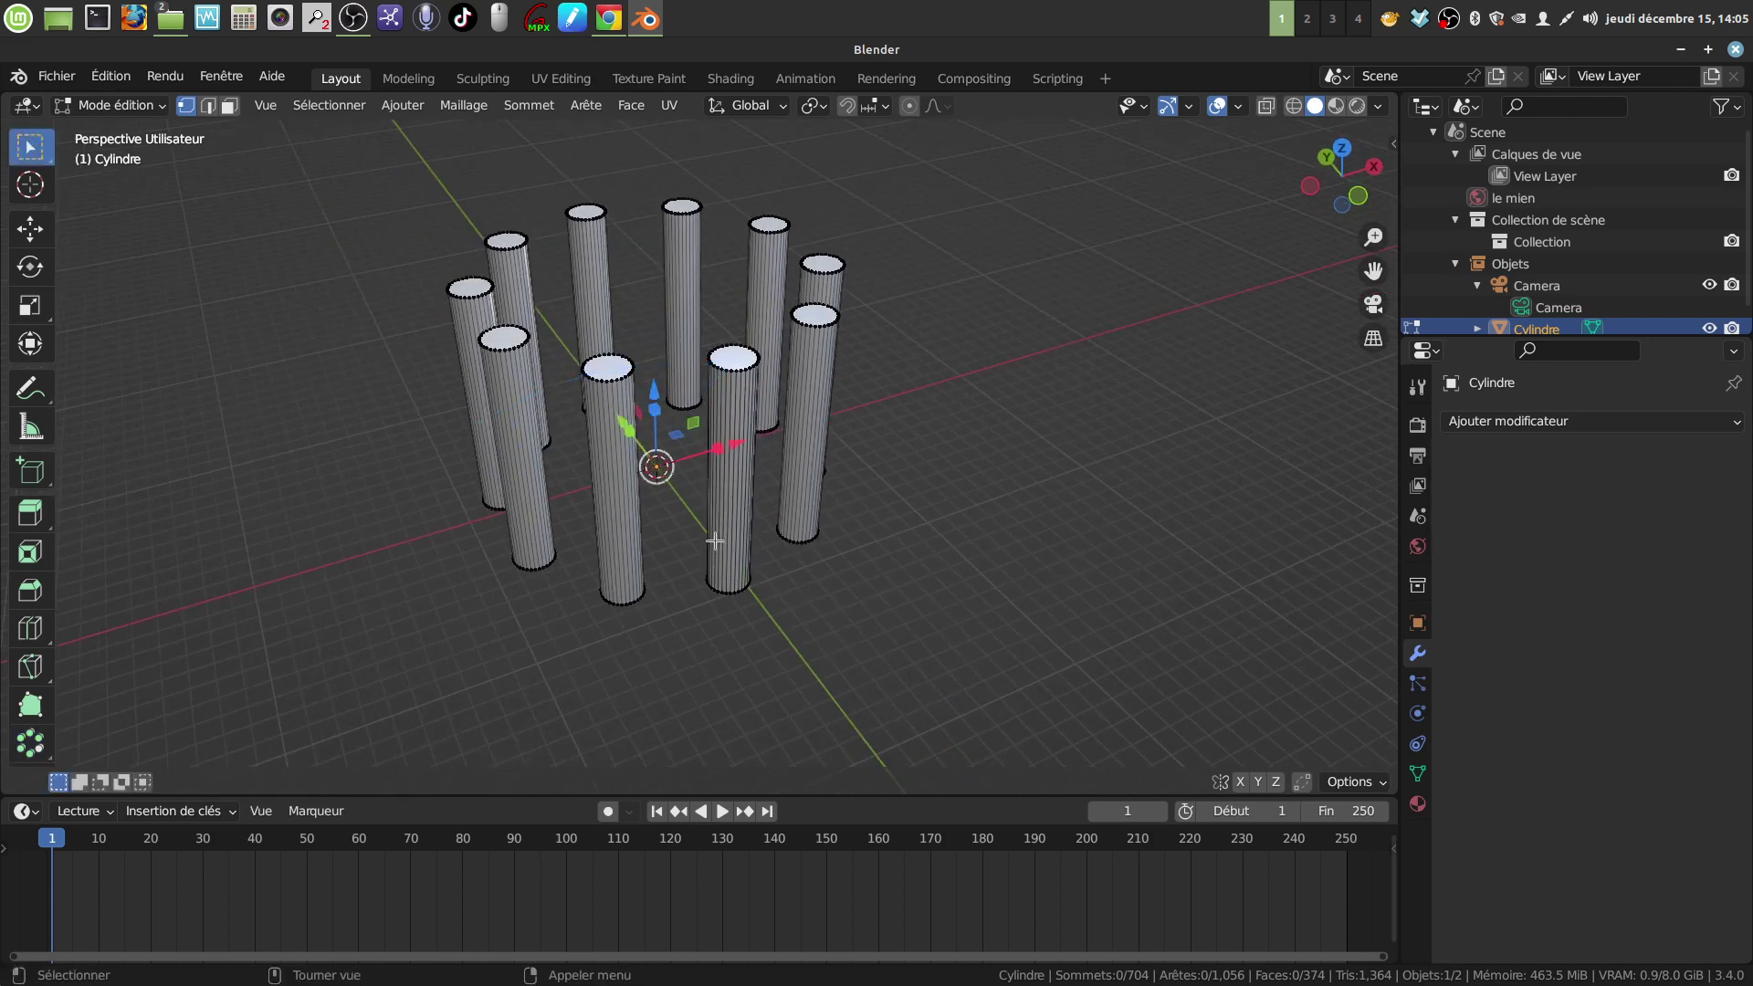
Select all vertices and Merge by Distance at 0.0001 m, removing 64 duplicate vertices
key("a")
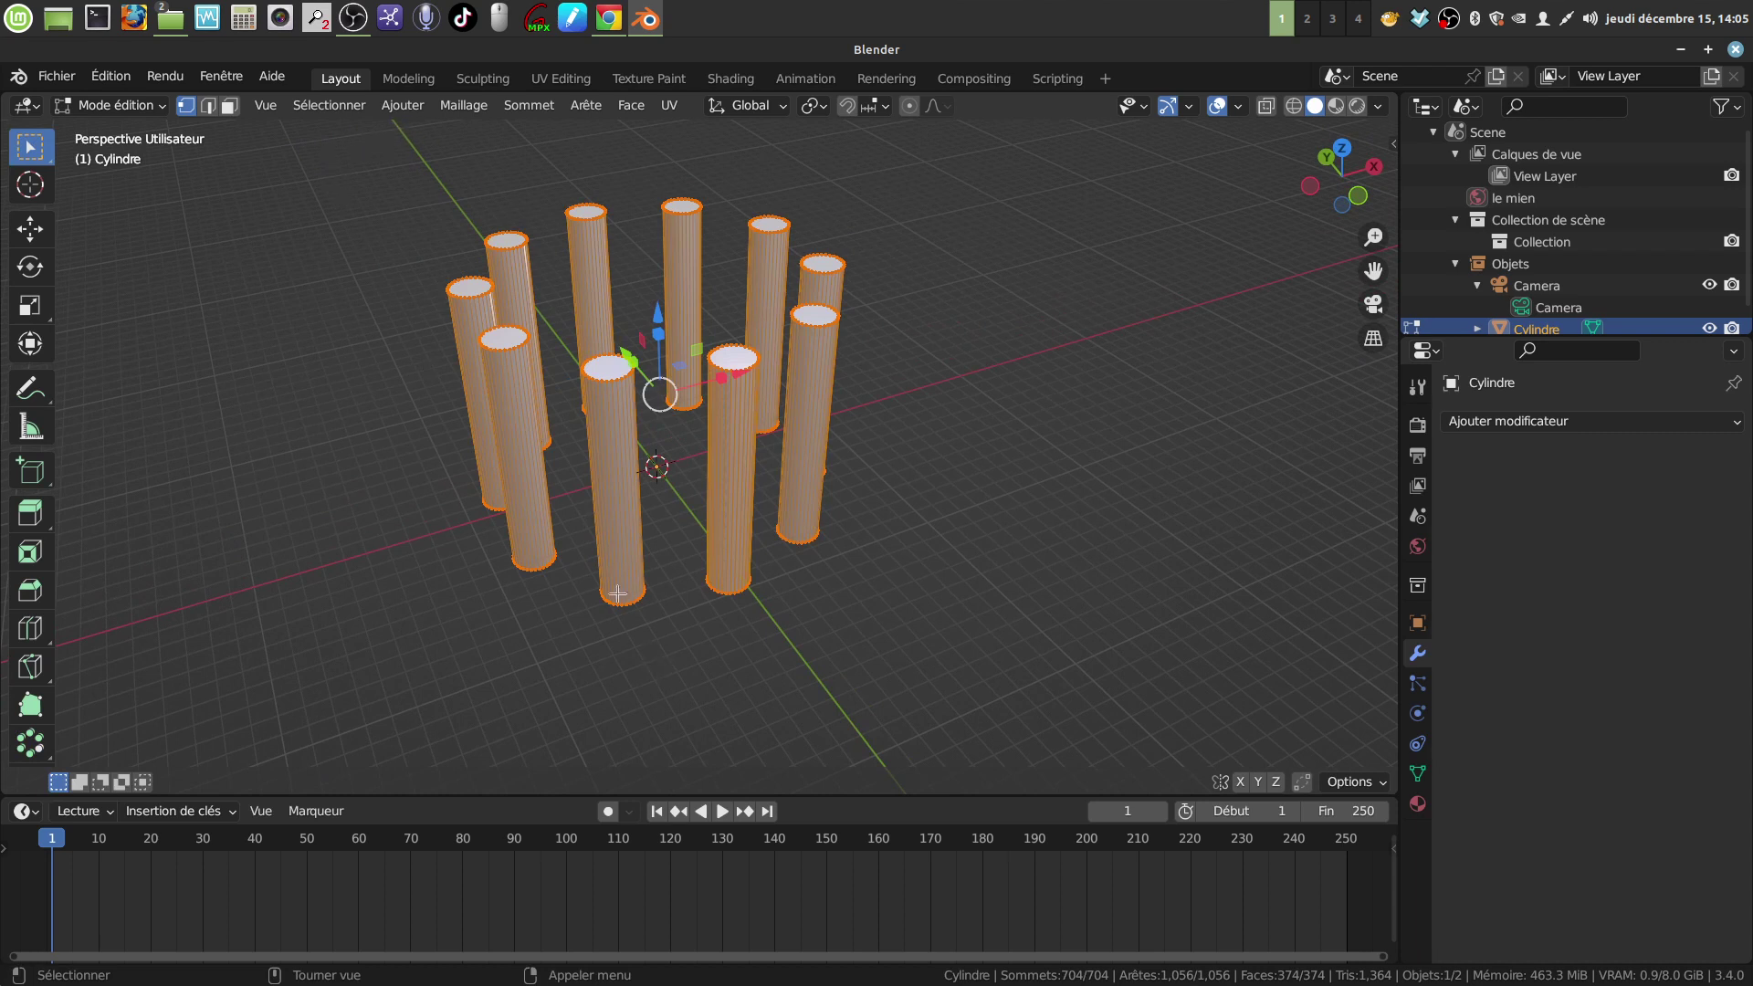
left_click(466, 107)
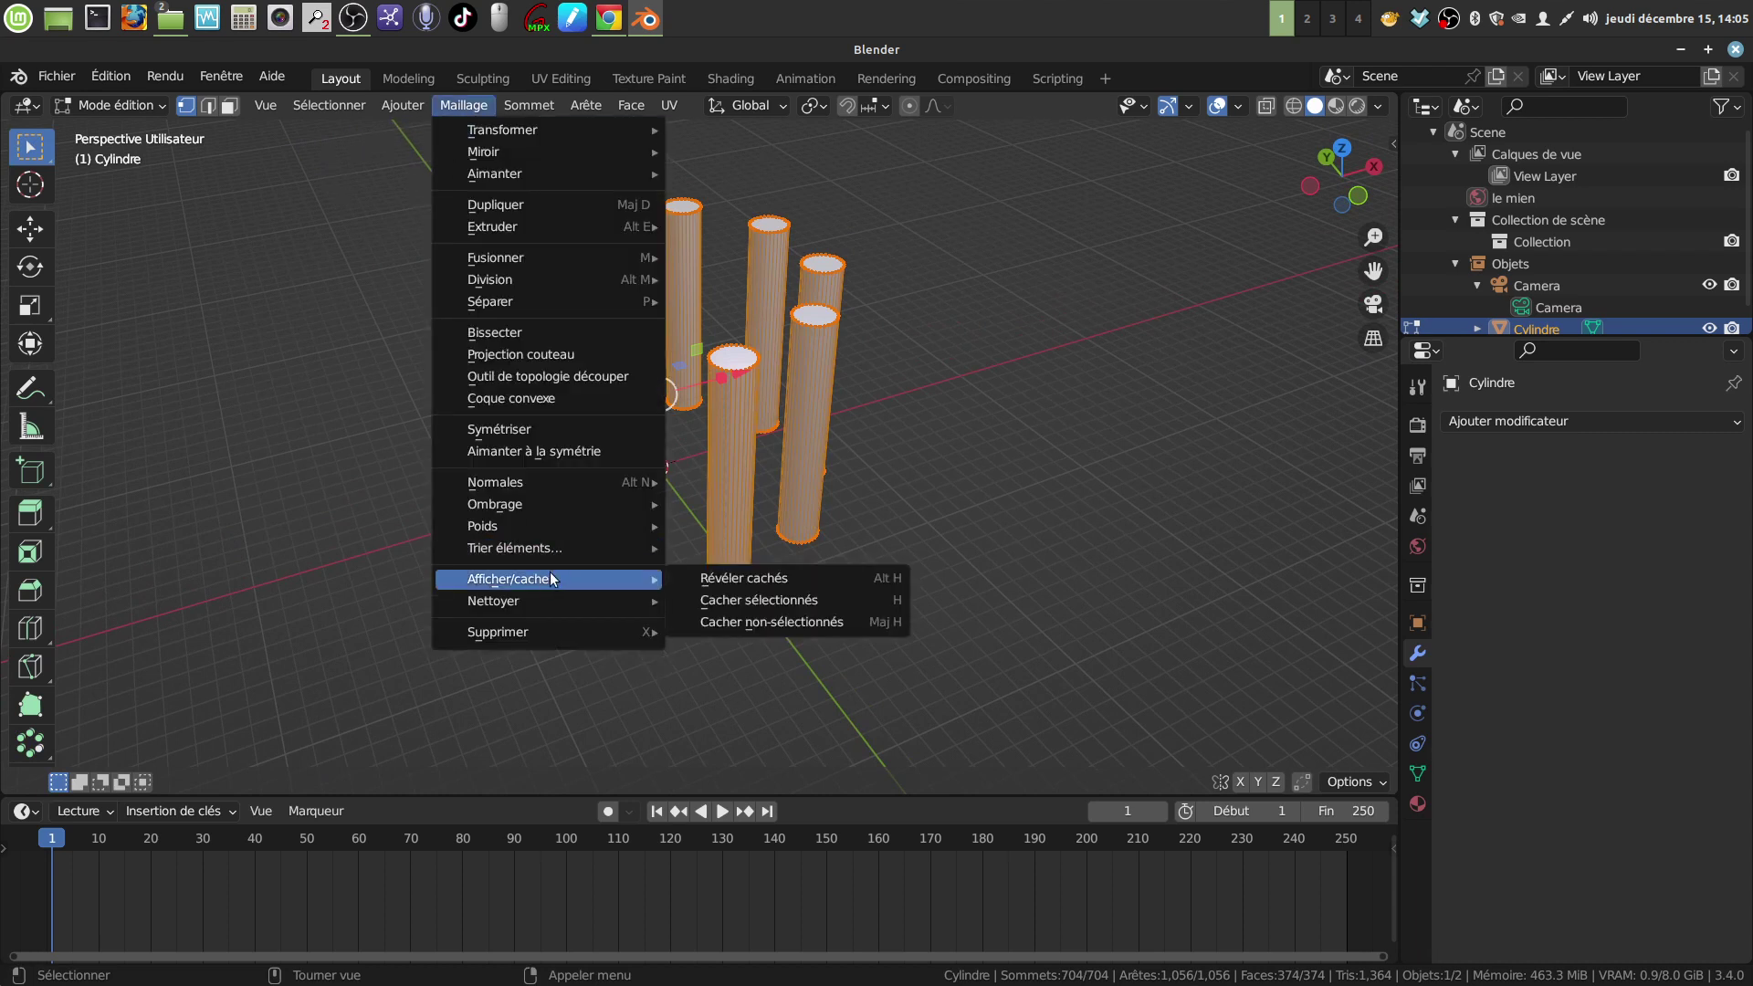
mouse_move(493, 600)
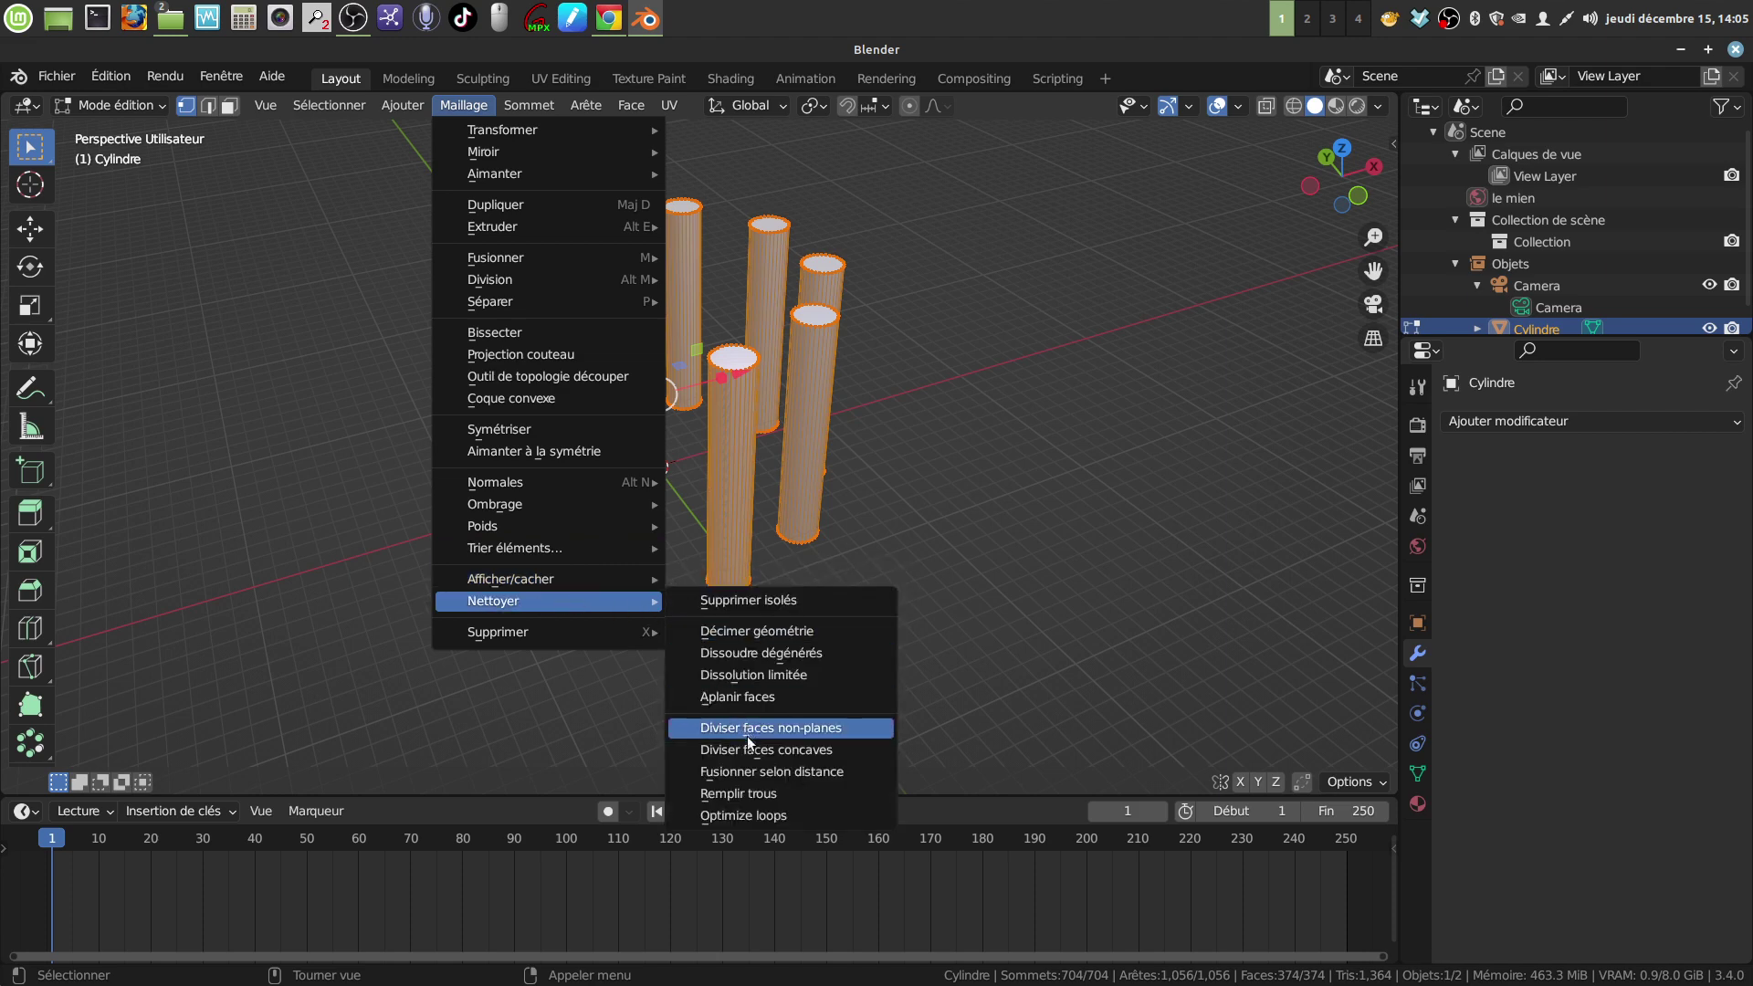
left_click(753, 772)
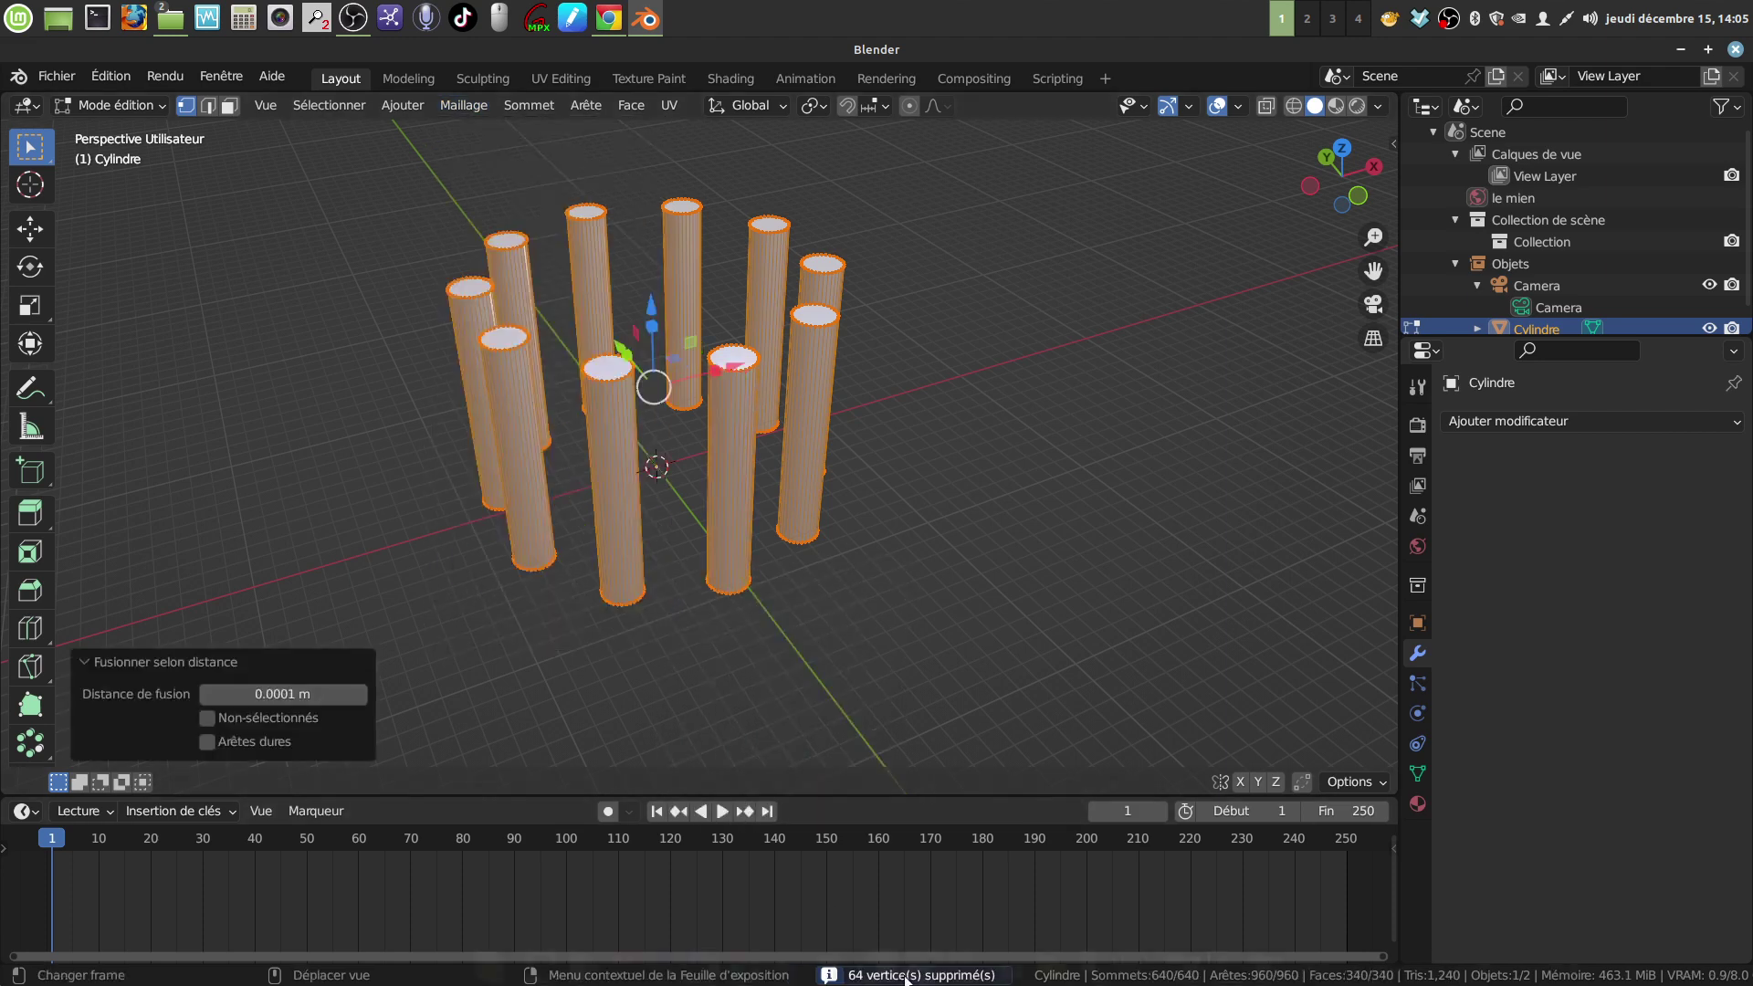
middle_click_drag(862, 537, 842, 523)
mouse_move(847, 547)
middle_mouse_down()
mouse_move(764, 501)
mouse_move(798, 480)
mouse_move(739, 503)
mouse_move(732, 528)
mouse_move(758, 489)
mouse_move(752, 578)
mouse_move(760, 465)
mouse_move(842, 381)
mouse_move(864, 507)
mouse_move(807, 584)
mouse_move(802, 535)
middle_mouse_up()
Return to Object Mode and zoom the viewport to inspect the ten-cylinder ring
key("Tab")
scroll(753, 562, "up", 3)
scroll(752, 563, "down", 1)
scroll(774, 560, "down", 3)
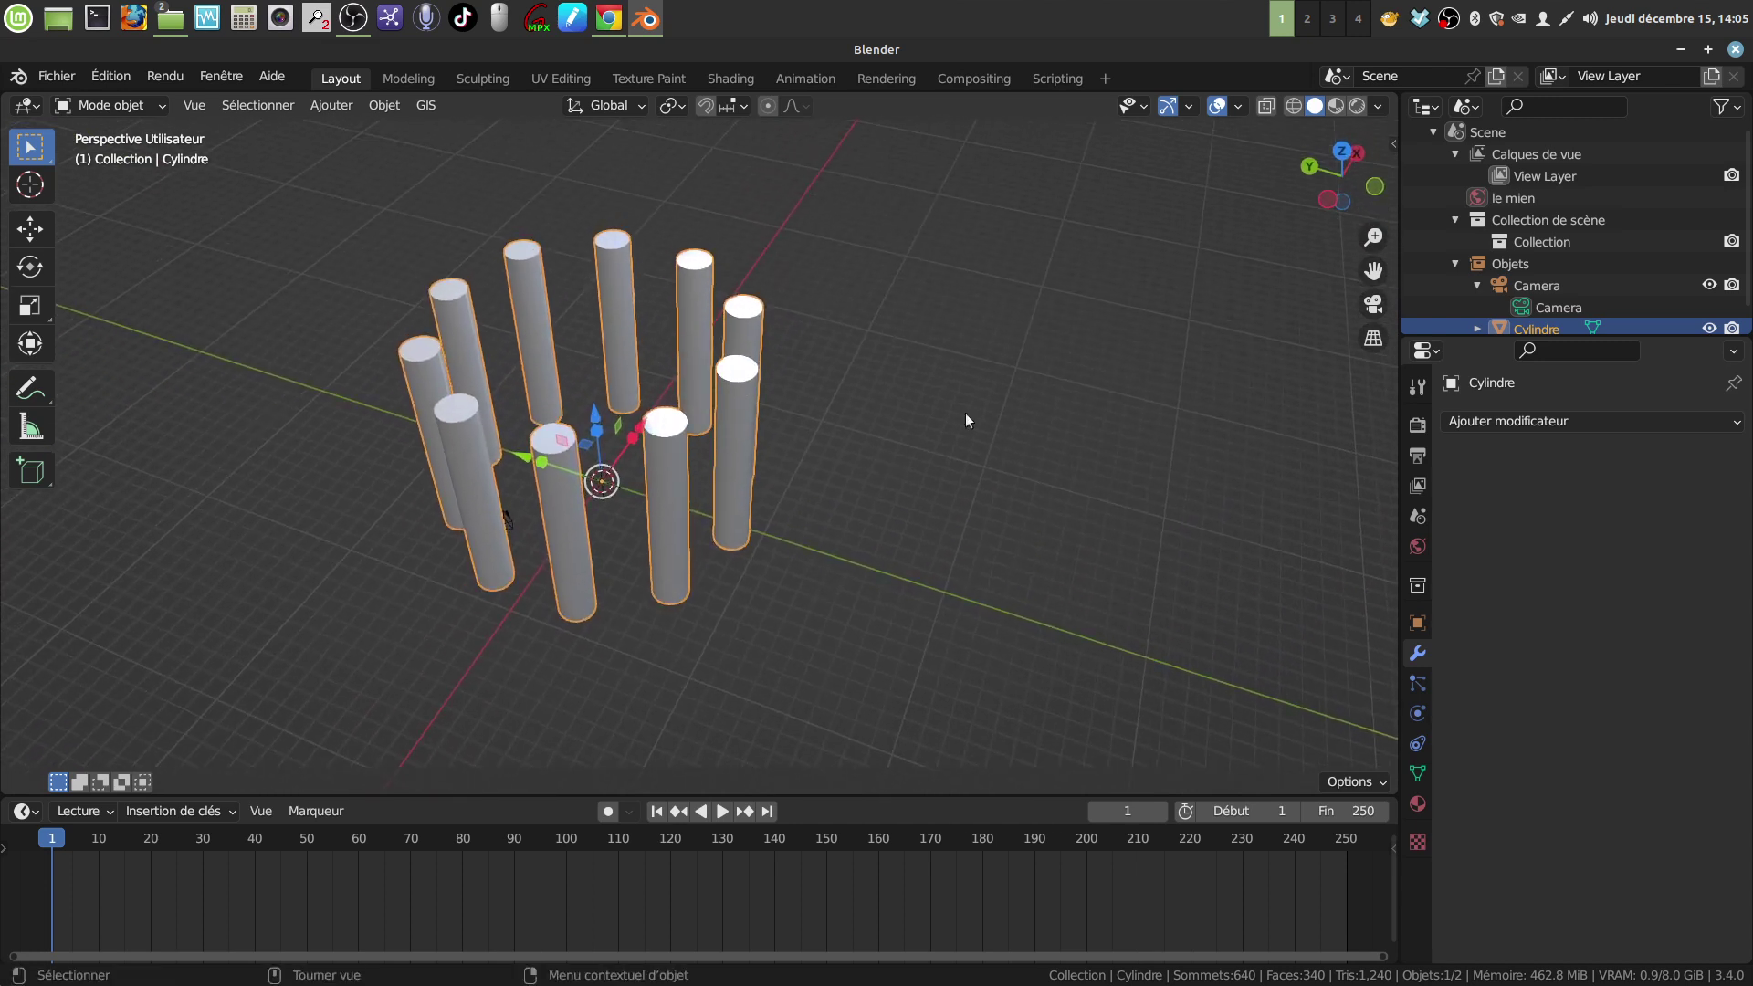
right_click(1445, 27)
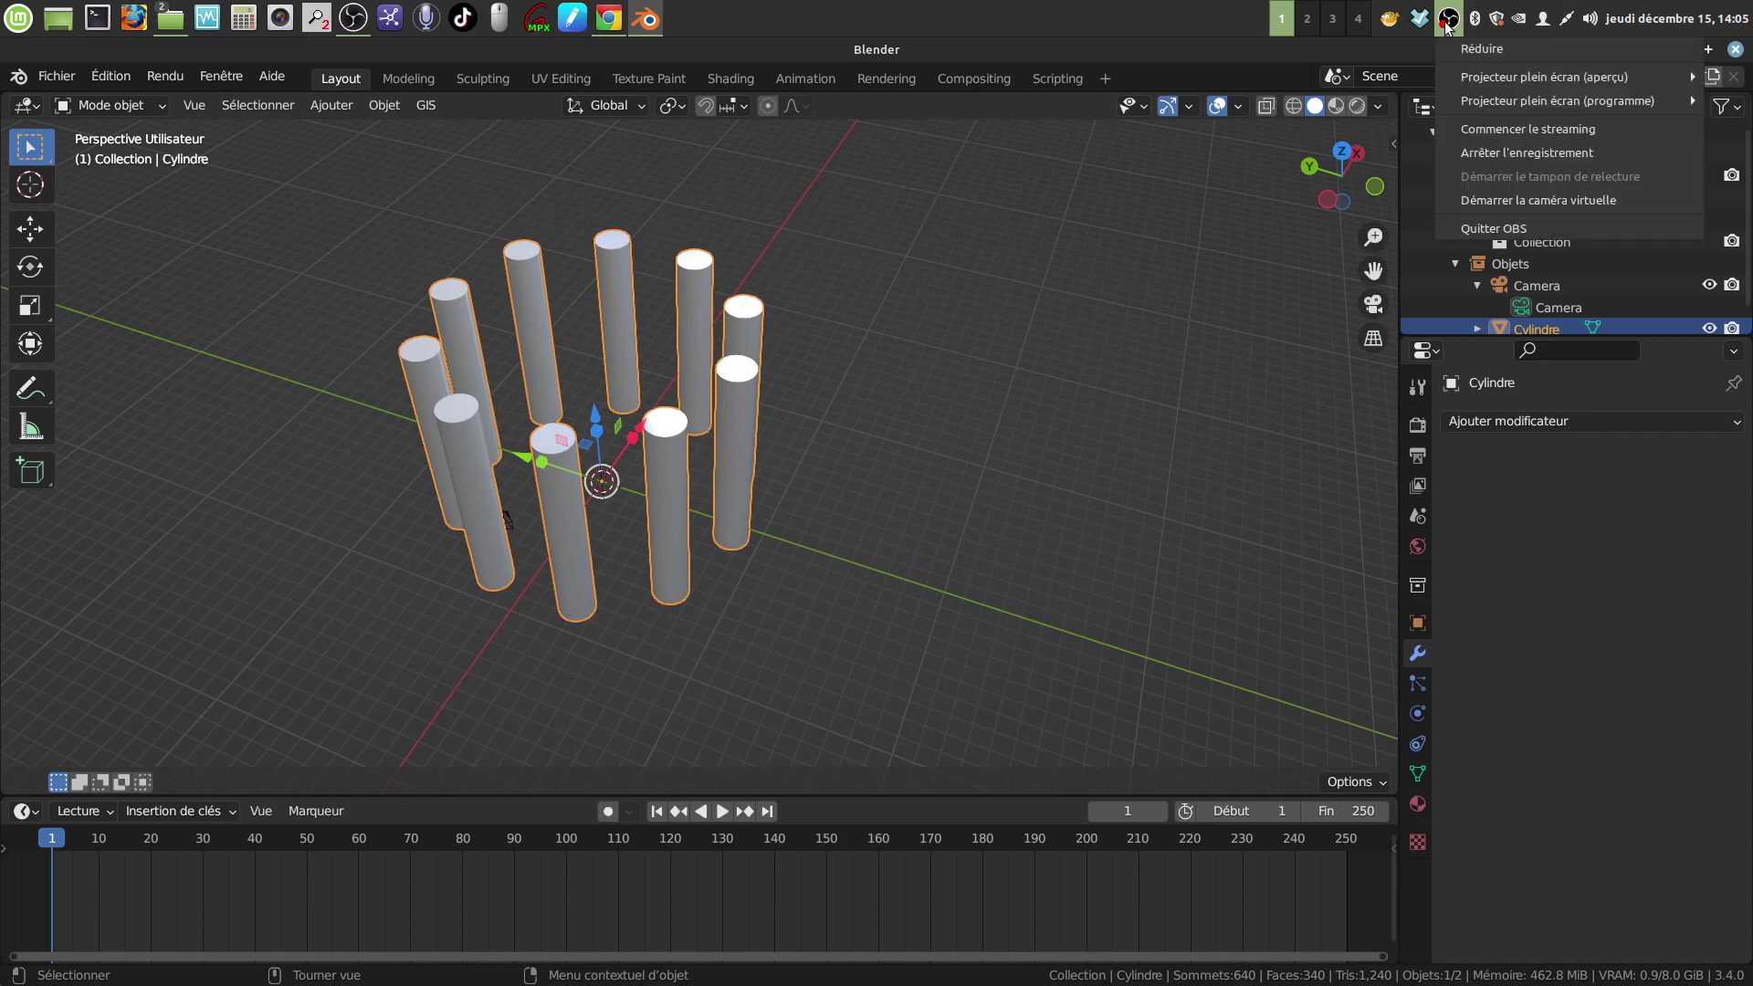